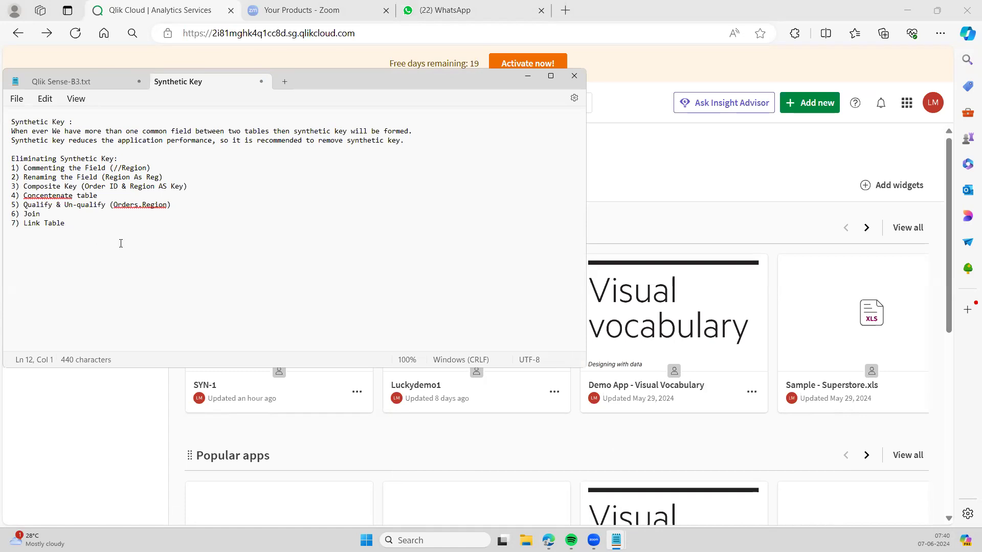
# Review the notes on synthetic keys and the seven elimination methods, from commenting the field to link table, and put the notes away
pyautogui.click(80, 122)
pyautogui.click(426, 152)
pyautogui.click(215, 206)
pyautogui.moveTo(72, 232); pyautogui.dragTo(13, 151)
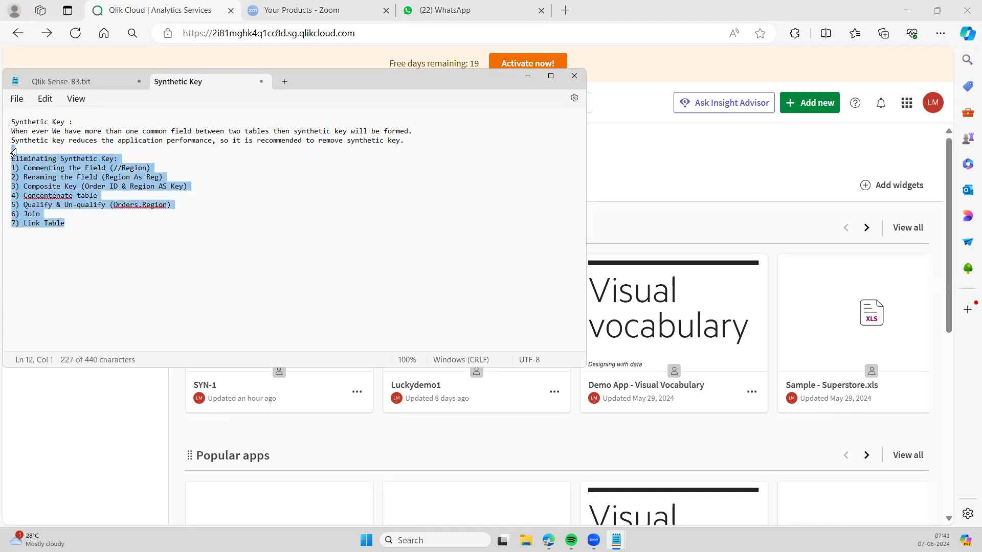
pyautogui.click(110, 262)
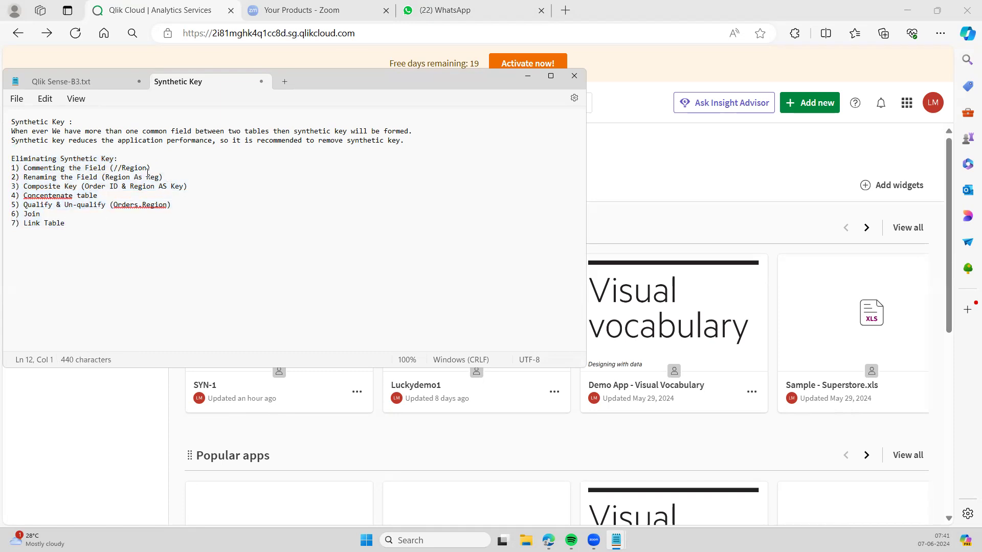
pyautogui.click(119, 167)
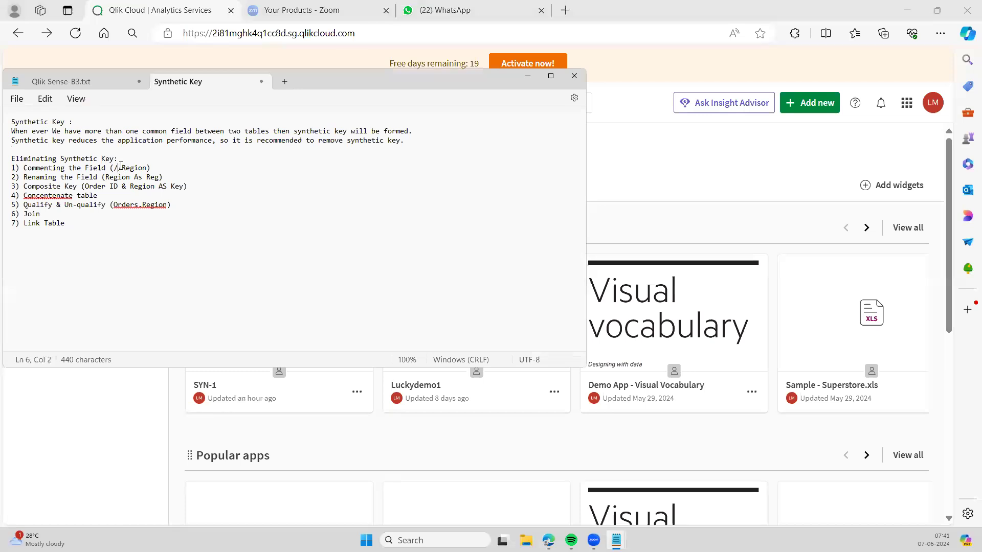
pyautogui.click(173, 171)
pyautogui.doubleClick(138, 177)
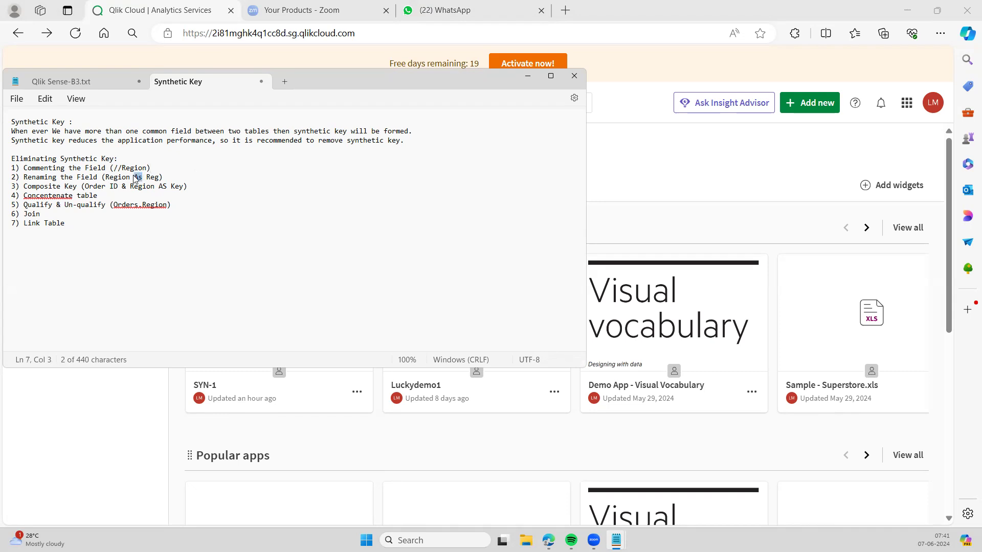
pyautogui.click(186, 180)
pyautogui.click(172, 207)
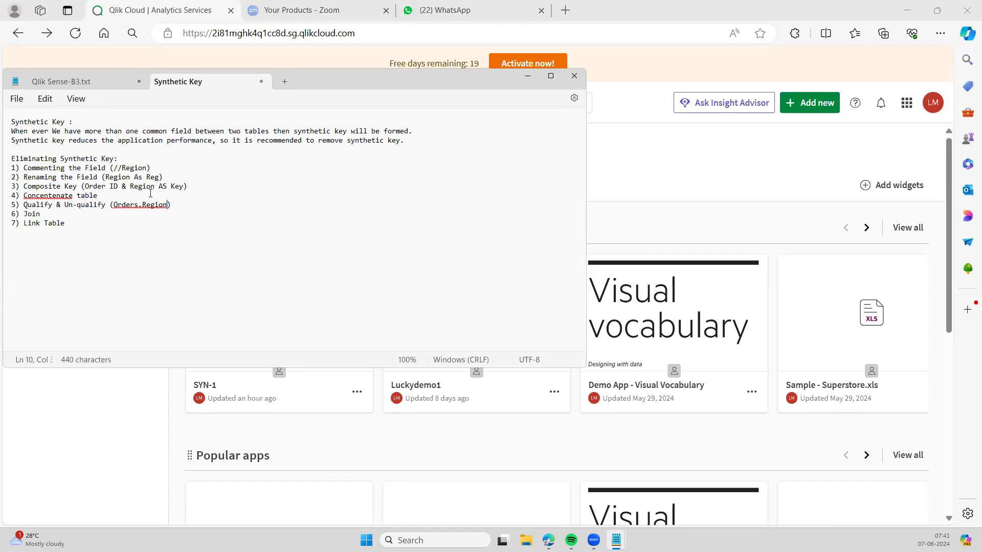
pyautogui.click(193, 200)
pyautogui.click(199, 207)
pyautogui.click(138, 205)
pyautogui.moveTo(137, 206); pyautogui.dragTo(114, 206)
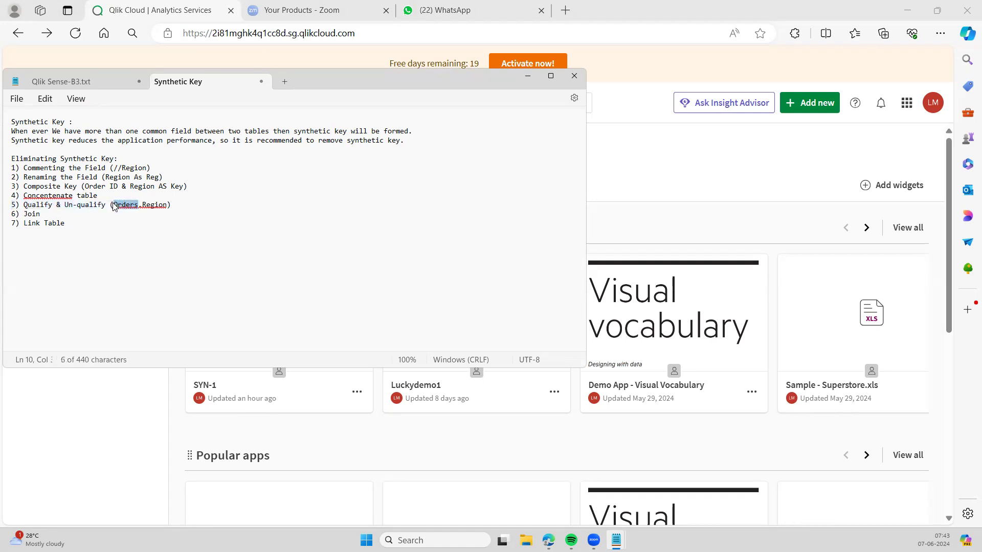
pyautogui.click(62, 217)
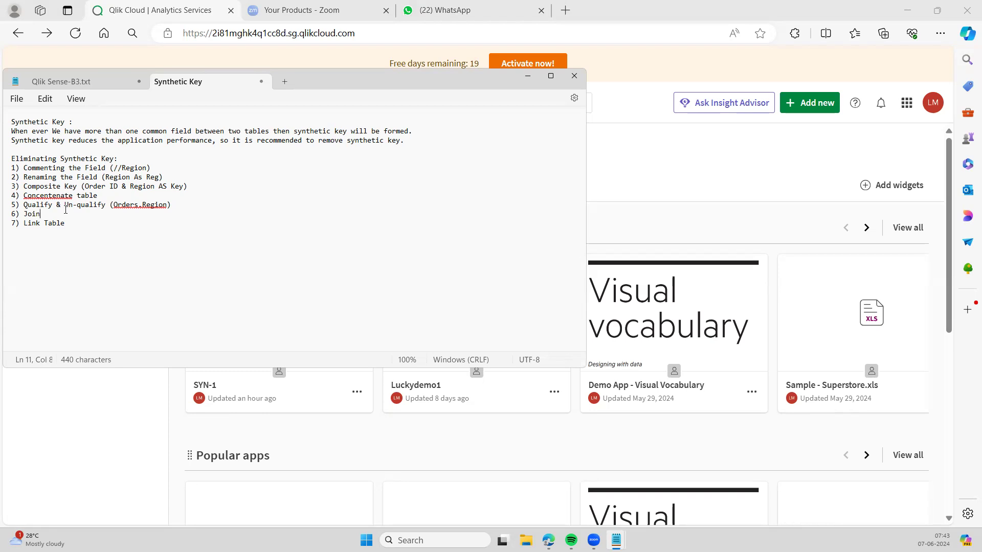
pyautogui.tripleClick(72, 227)
pyautogui.click(89, 246)
pyautogui.moveTo(11, 169); pyautogui.dragTo(175, 205)
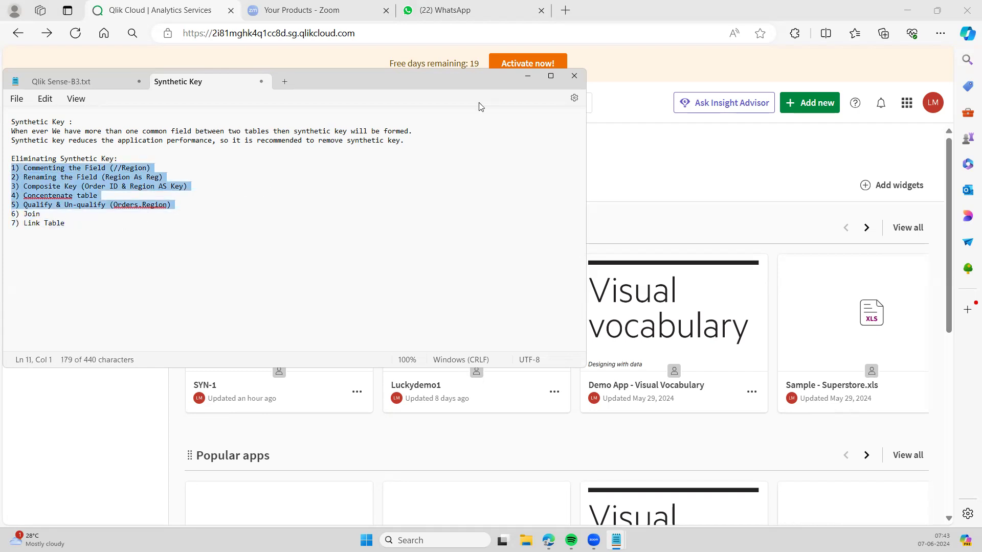
pyautogui.click(528, 80)
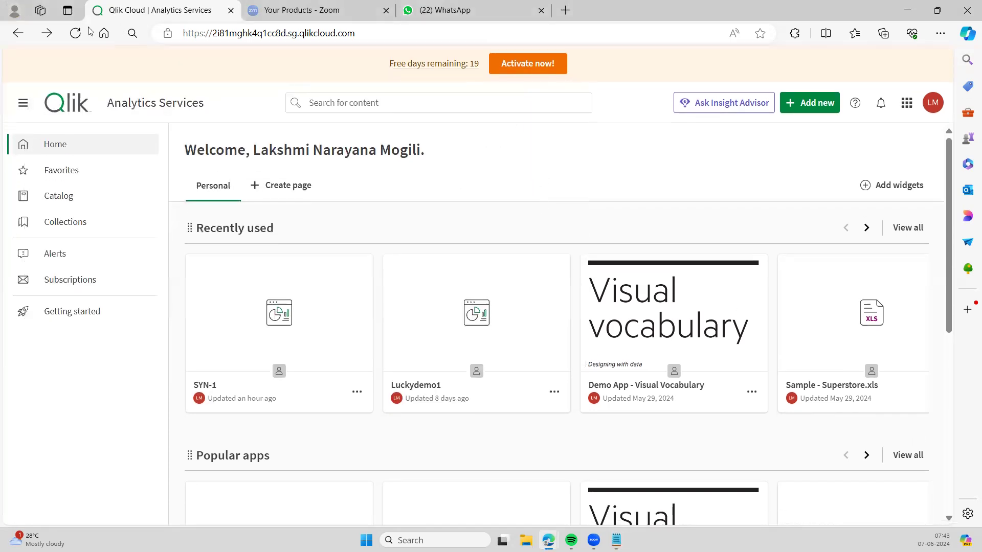
# Replace the open Qlik tab with the Qlik Sense | Modern Analytics page found by searching the web for "qlik sense modern cloud analytics"
pyautogui.click(19, 34)
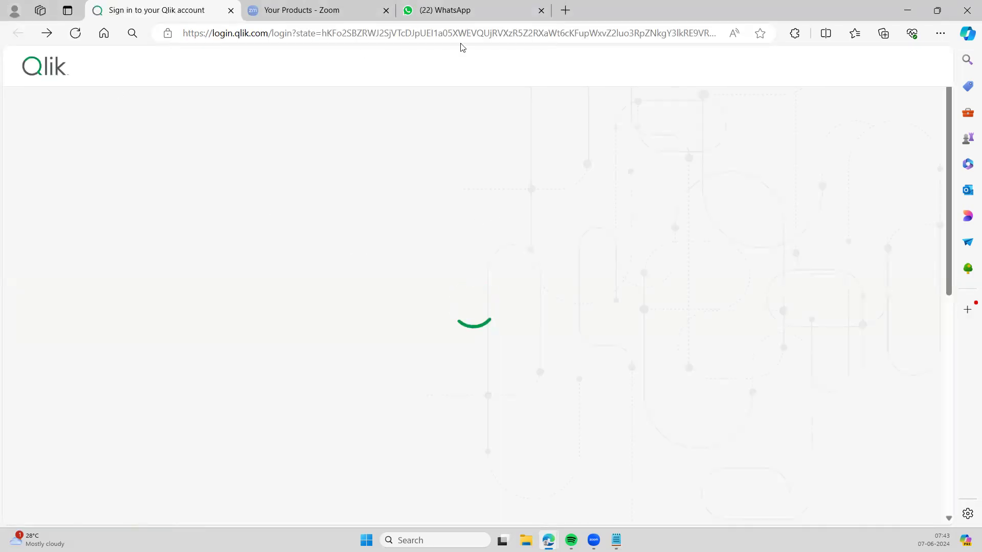
pyautogui.click(230, 10)
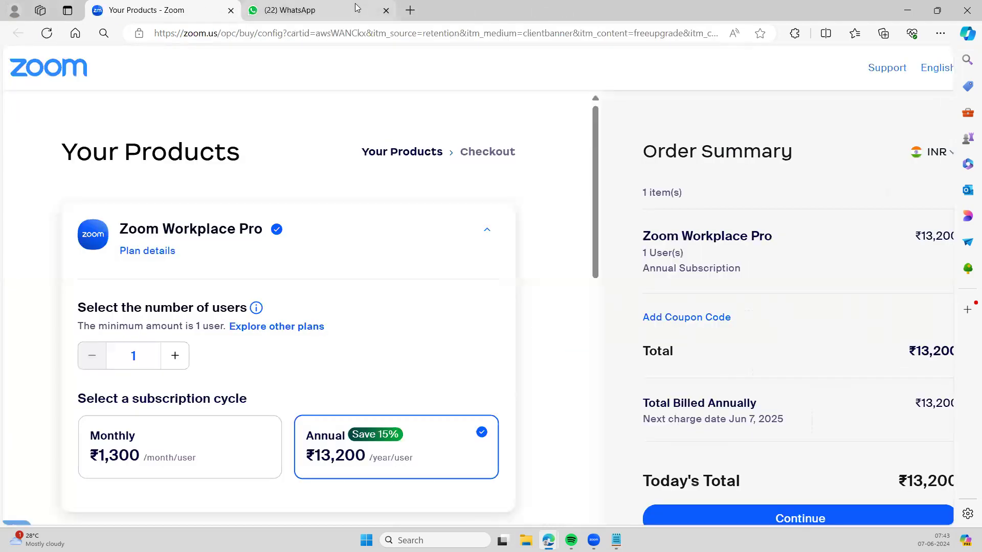
pyautogui.click(411, 10)
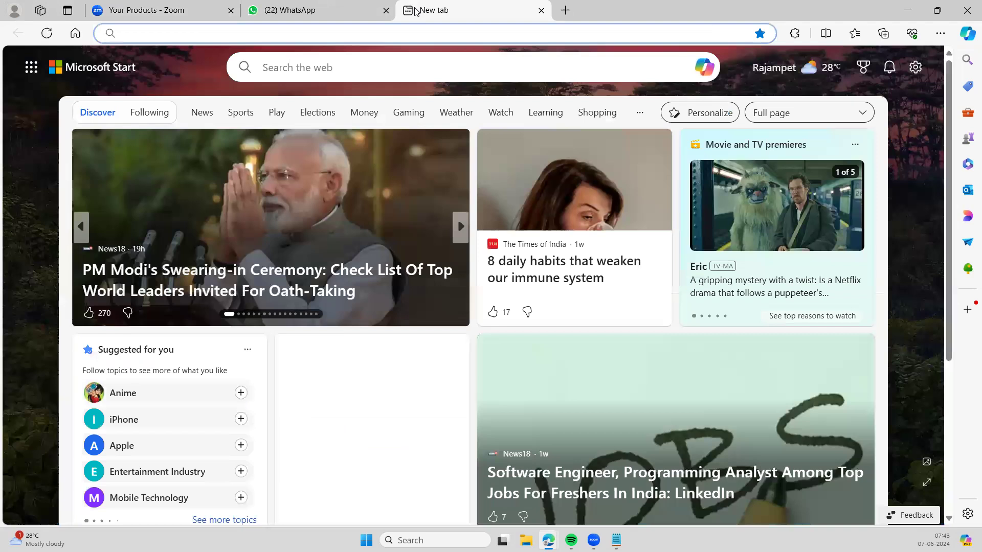
pyautogui.write('Qlik')
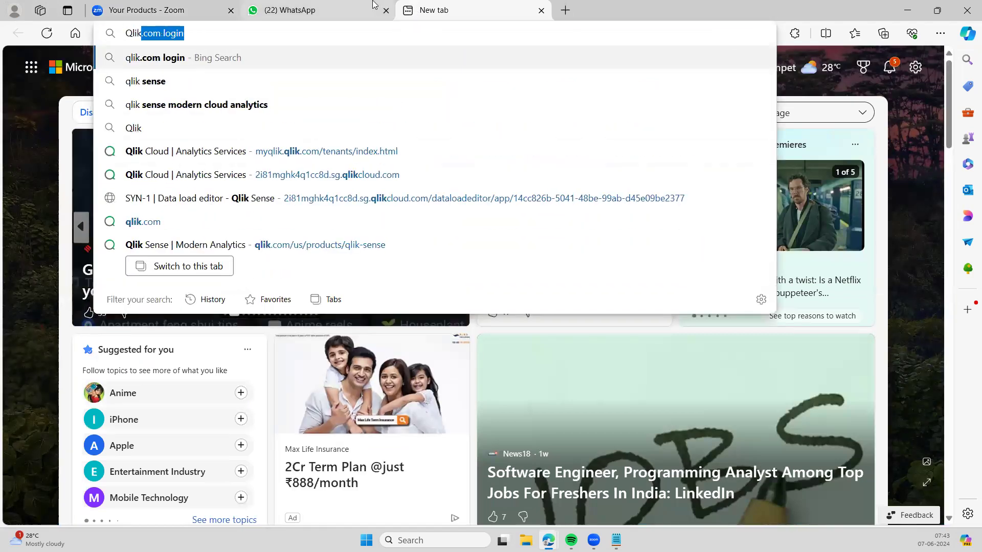
pyautogui.click(230, 107)
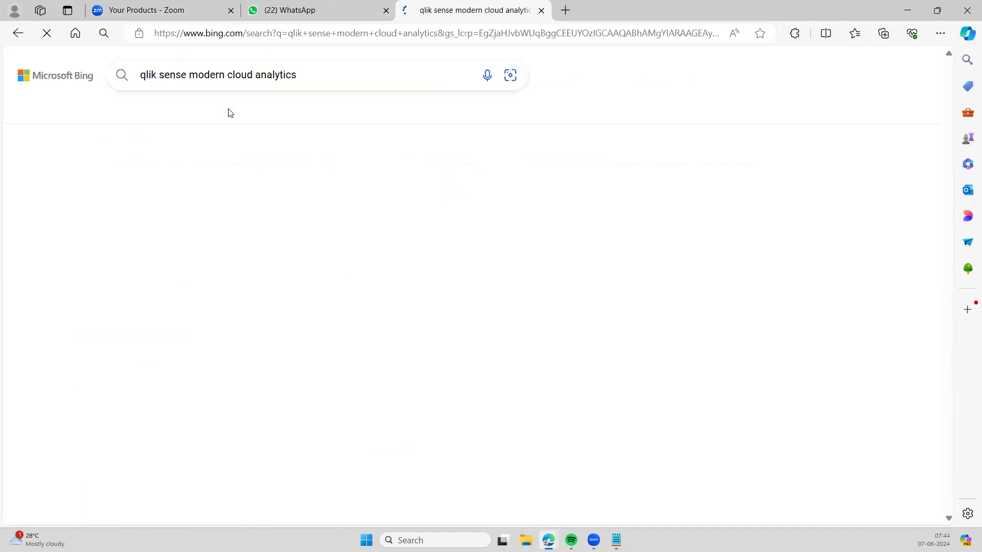
pyautogui.scroll(-3, 281, 290)
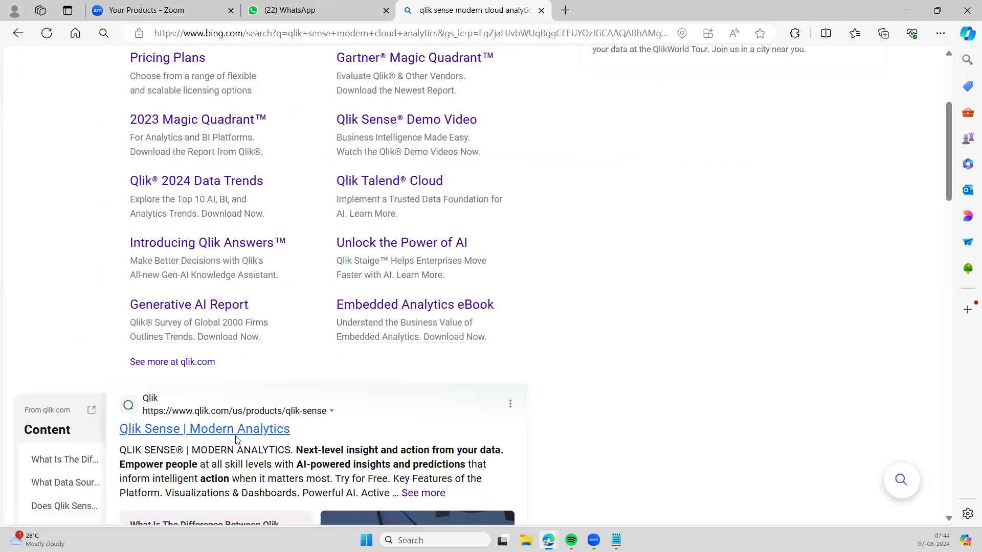
pyautogui.click(236, 436)
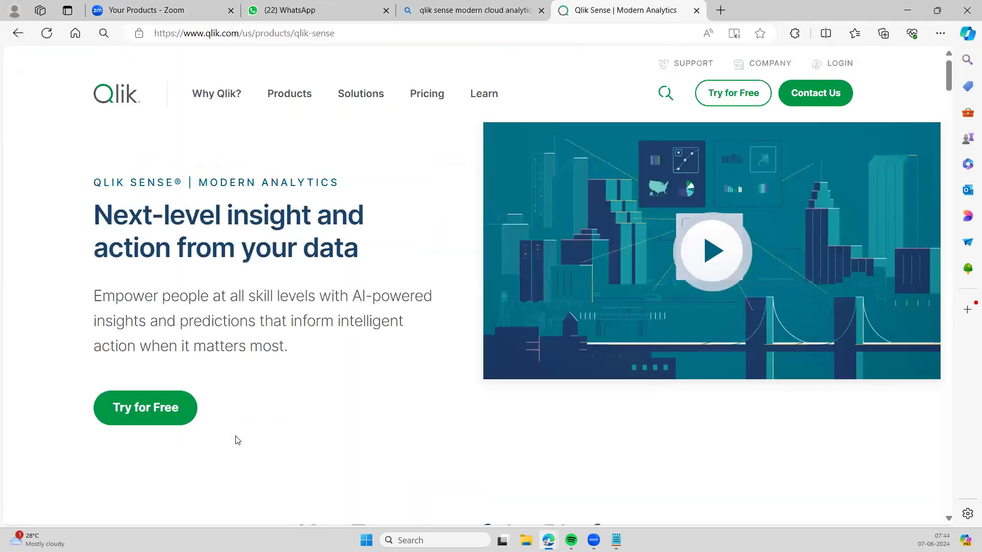
# Log in to Qlik Cloud from the Qlik website with the saved account credentials
pyautogui.click(835, 67)
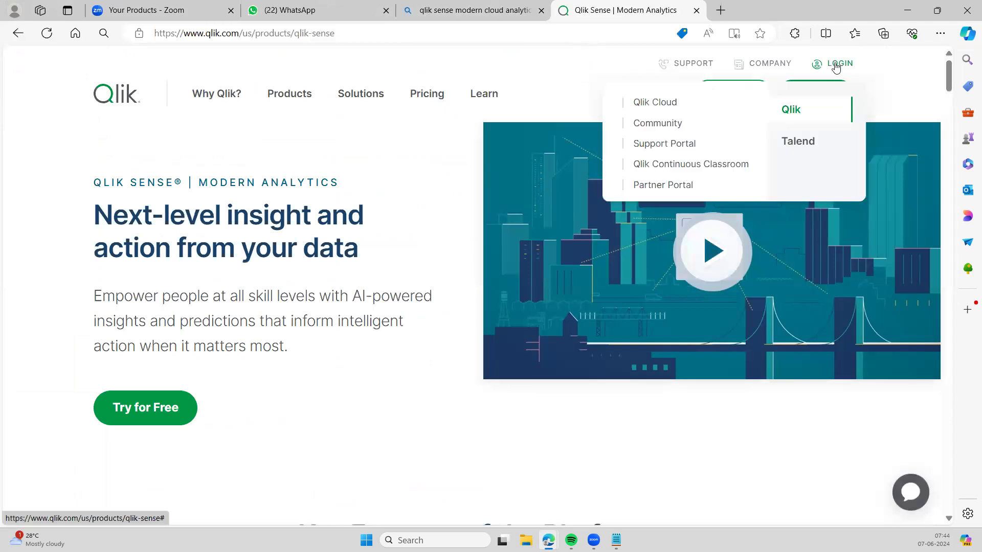
pyautogui.click(665, 104)
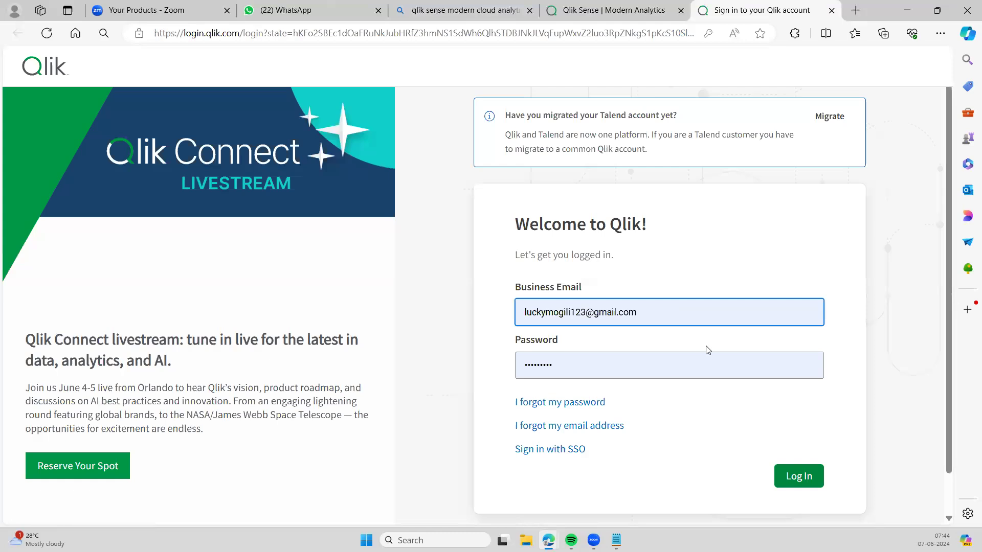
pyautogui.click(796, 478)
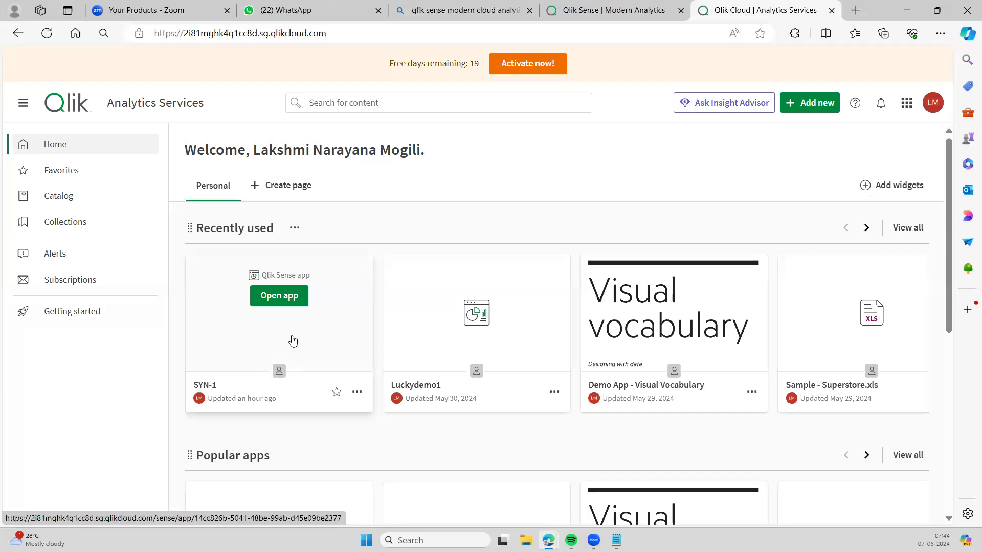
# Open the SYN-1 app and show its SYN script section in the data load editor
pyautogui.click(285, 301)
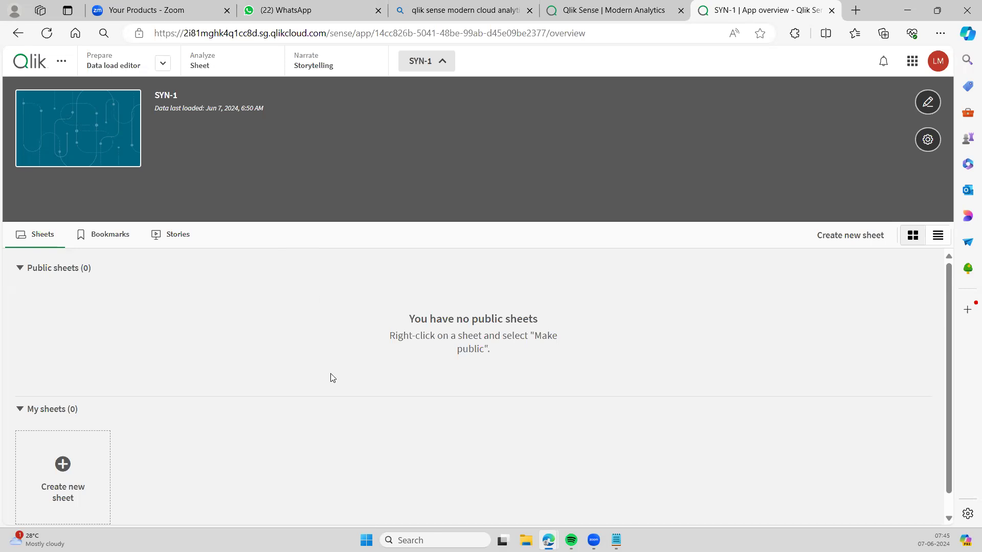
pyautogui.scroll(-1, 330, 379)
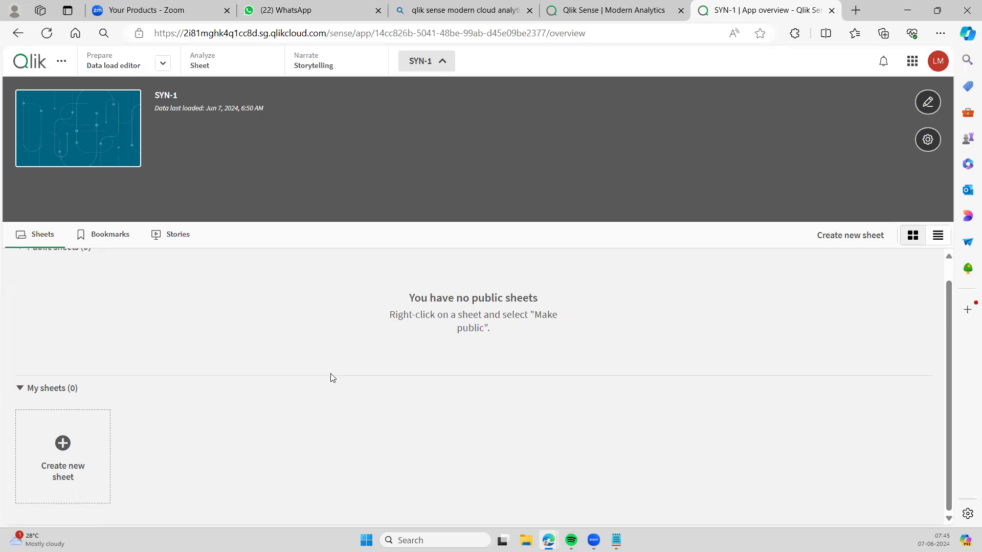
pyautogui.scroll(1, 331, 378)
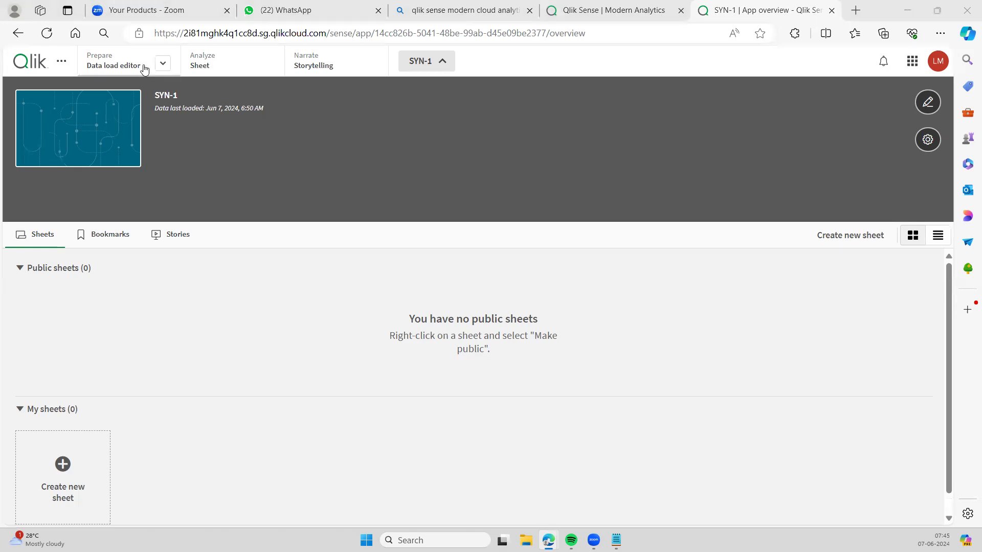
pyautogui.click(163, 63)
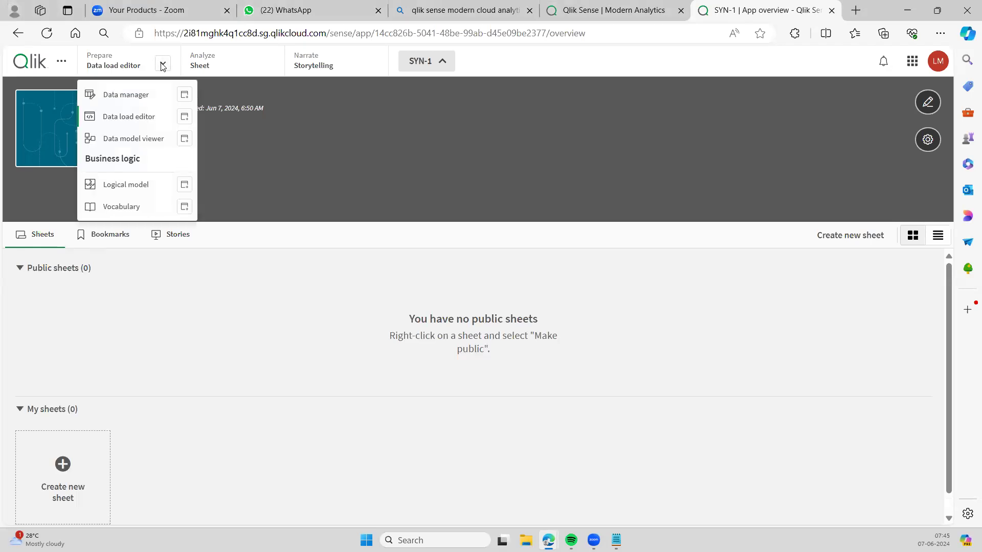
pyautogui.click(146, 117)
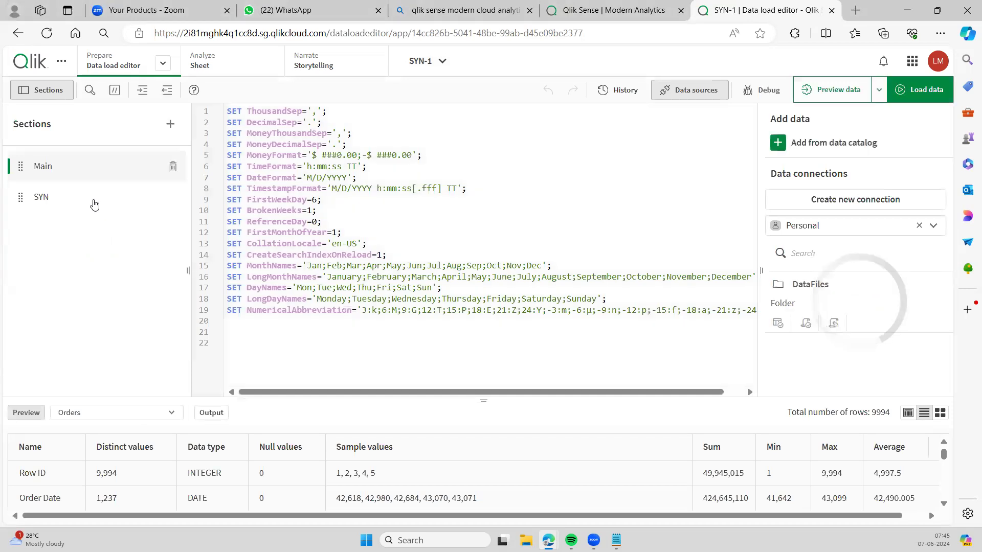
pyautogui.click(68, 199)
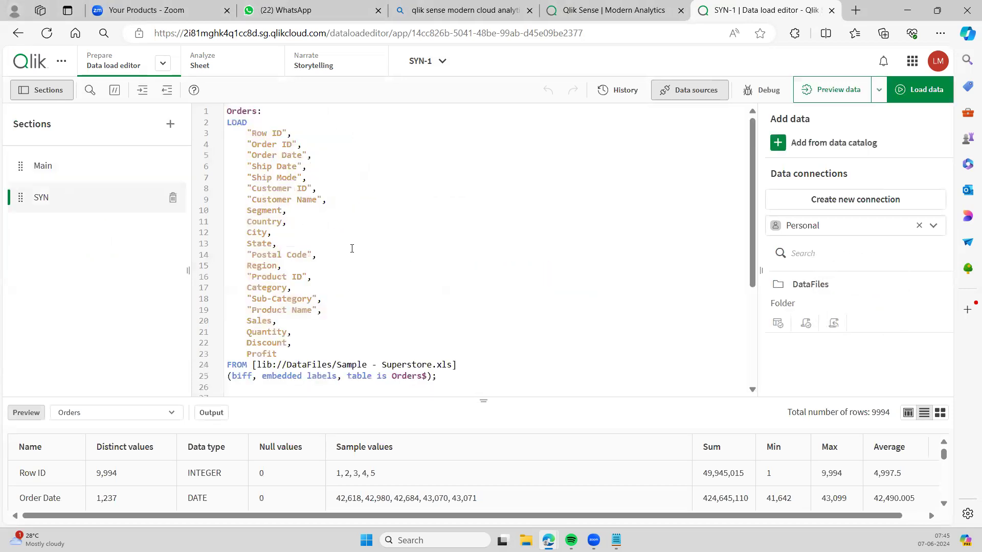
# Delete the Orders: table label above the first LOAD statement in the SYN script
pyautogui.scroll(-3, 368, 276)
pyautogui.scroll(3, 368, 276)
pyautogui.press('BackSpace')
pyautogui.press('BackSpace')
pyautogui.press('BackSpace')
pyautogui.press('BackSpace')
pyautogui.press('BackSpace')
pyautogui.press('BackSpace')
pyautogui.press('BackSpace')
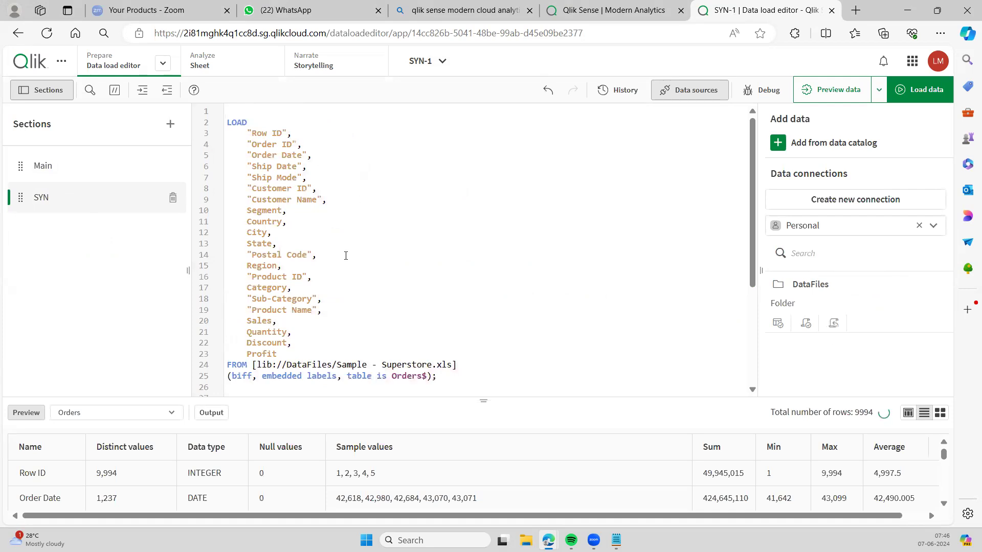
# Check which source table each LOAD statement reads and label the first one "Orders:" on line 1
pyautogui.scroll(-3, 345, 255)
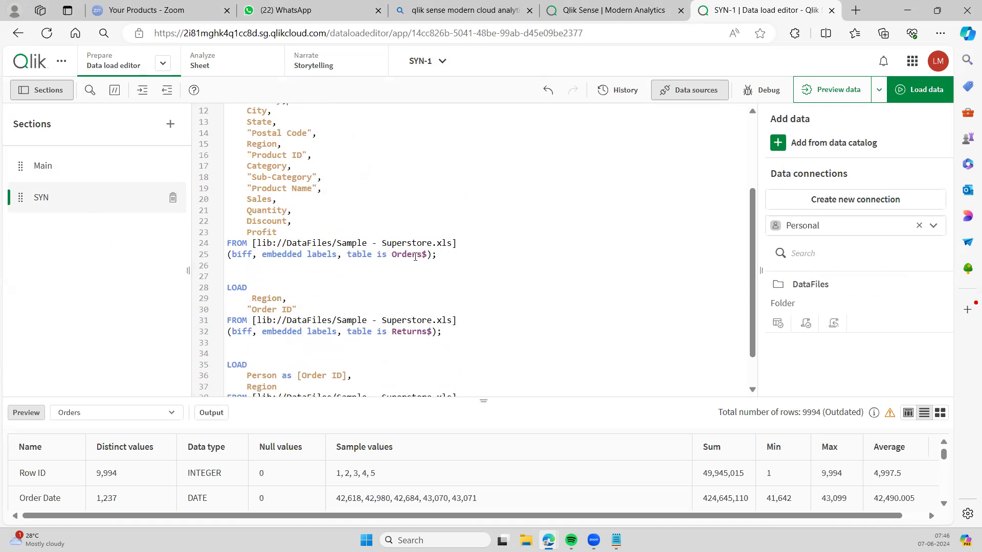
pyautogui.scroll(-1, 404, 332)
pyautogui.scroll(-2, 405, 353)
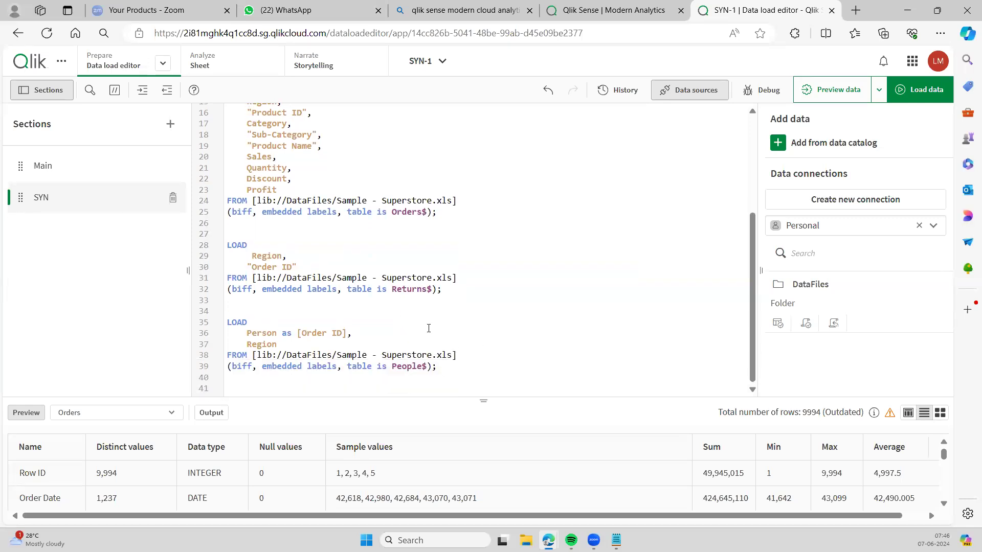
pyautogui.scroll(3, 428, 328)
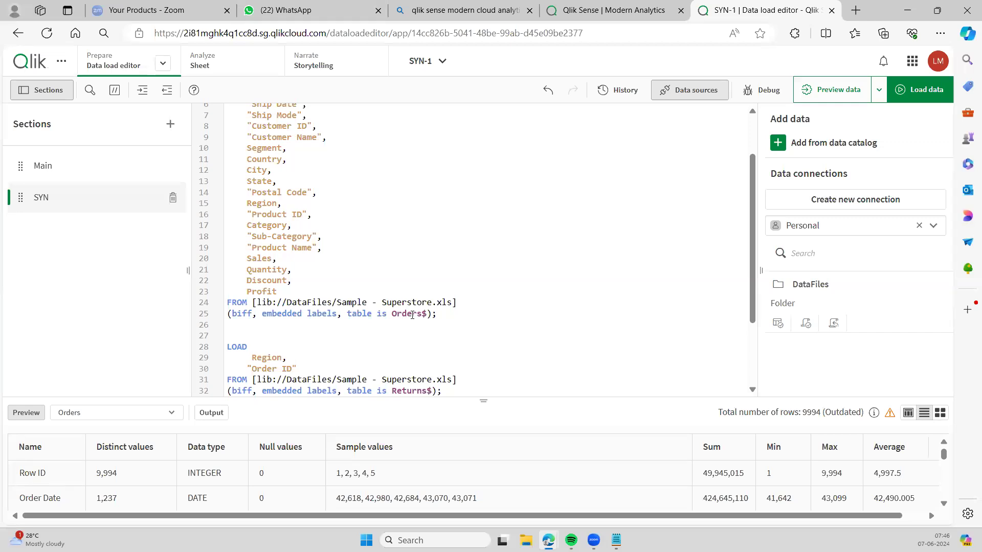
pyautogui.scroll(2, 375, 274)
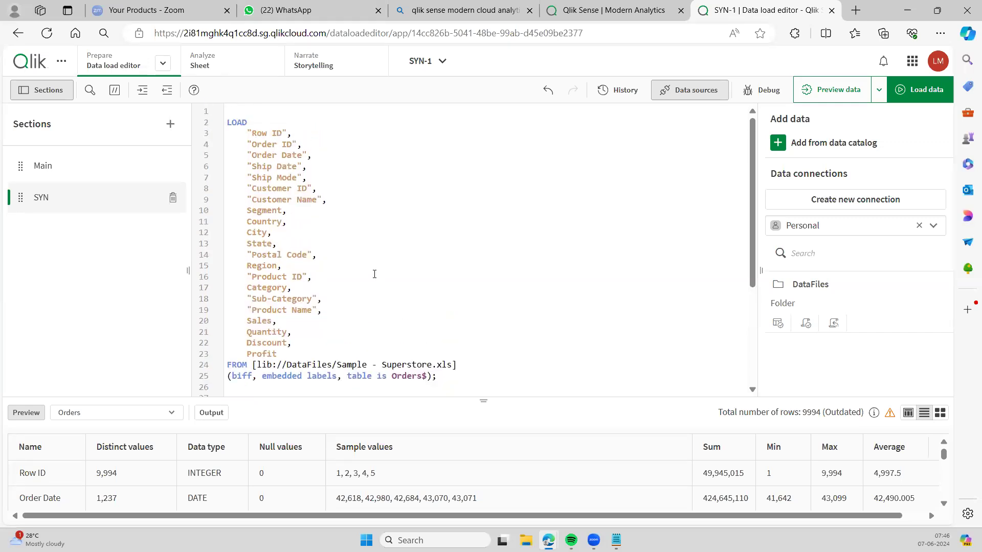
pyautogui.click(235, 109)
pyautogui.write('orde')
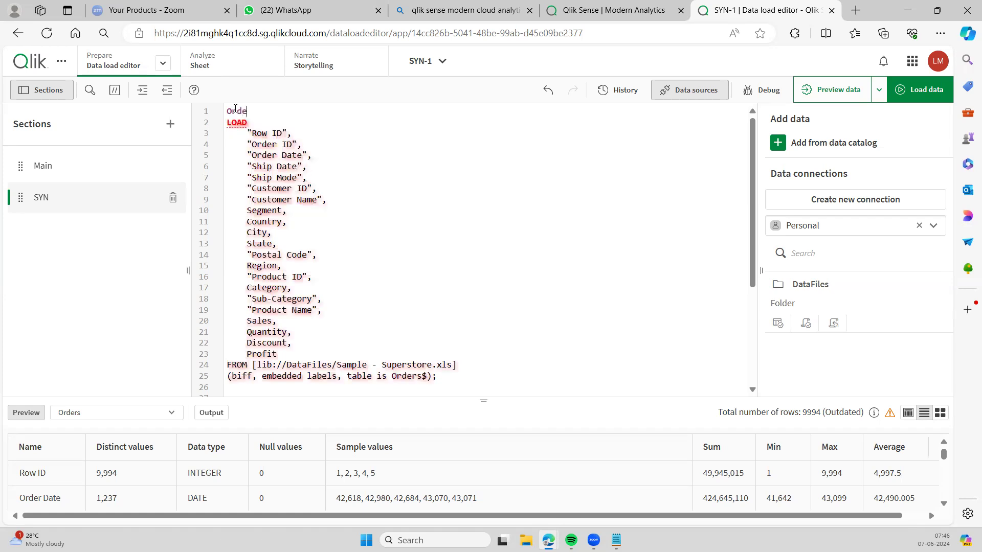
pyautogui.write('rs')
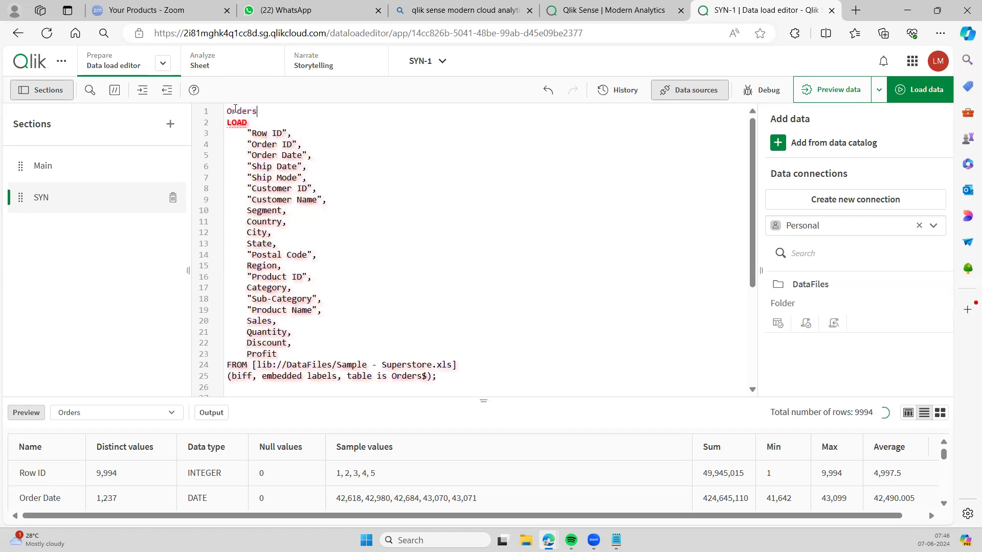
pyautogui.write(':')
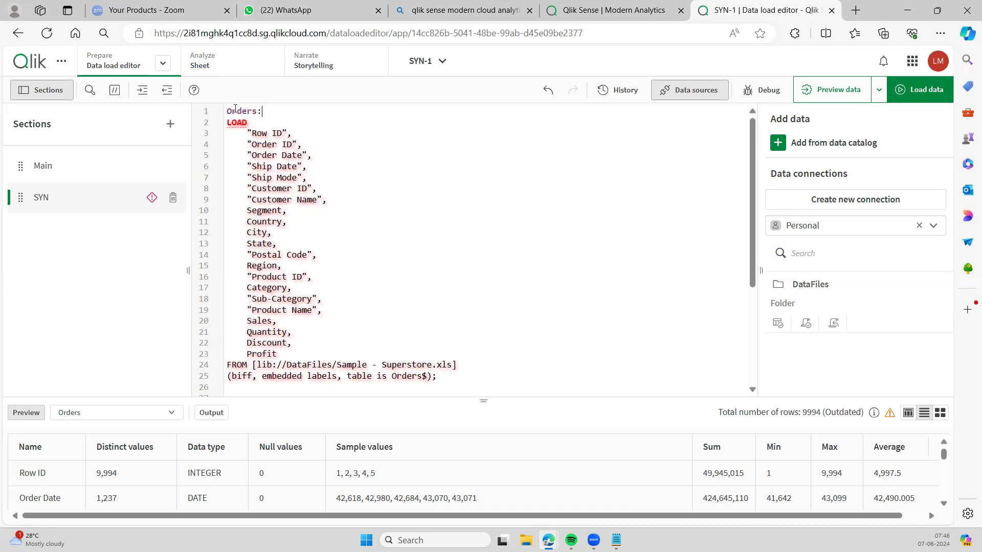
pyautogui.scroll(-2, 417, 287)
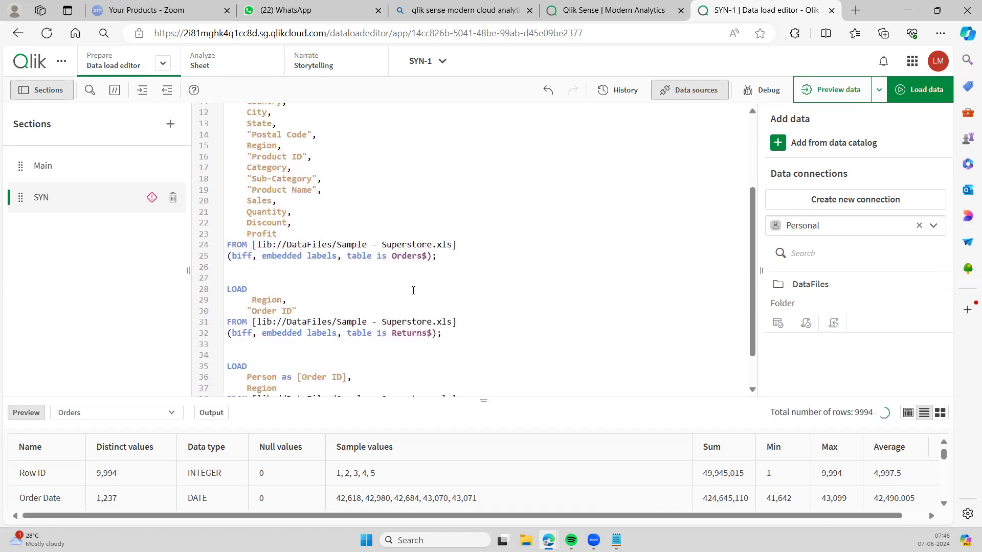
pyautogui.scroll(2, 265, 282)
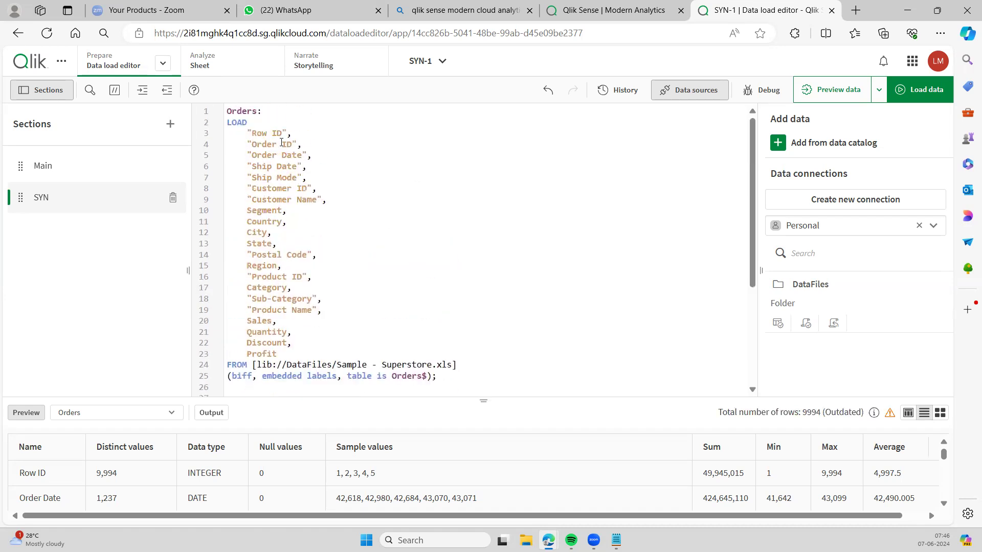
# Label the second LOAD statement "Returns:" on line 27 and the third one "People:" on line 34
pyautogui.scroll(-3, 274, 195)
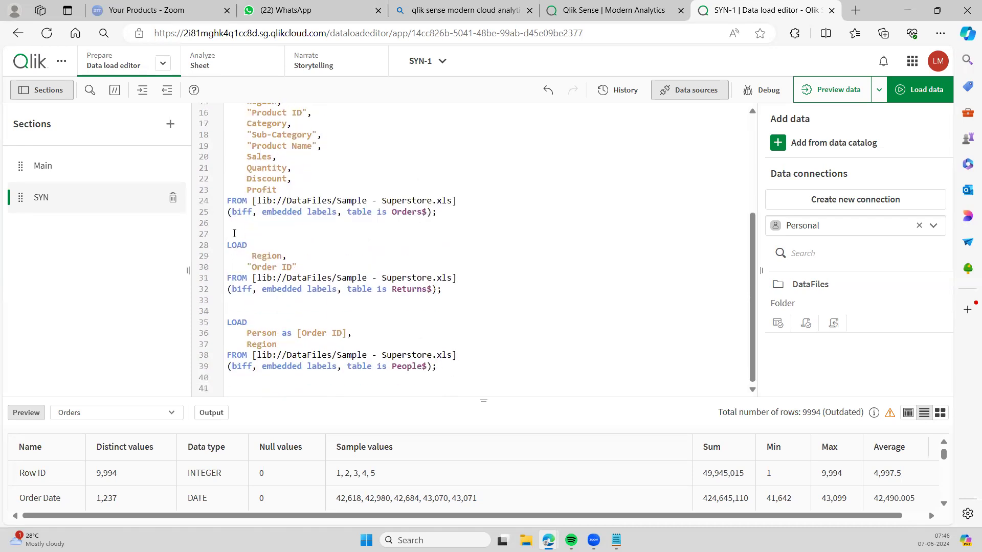
pyautogui.write('Retur')
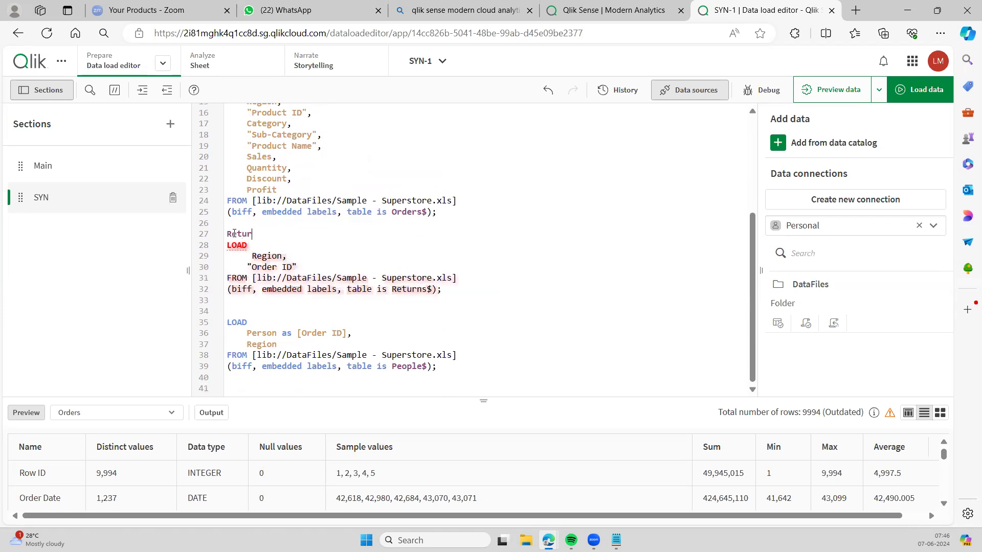
pyautogui.write('ns:')
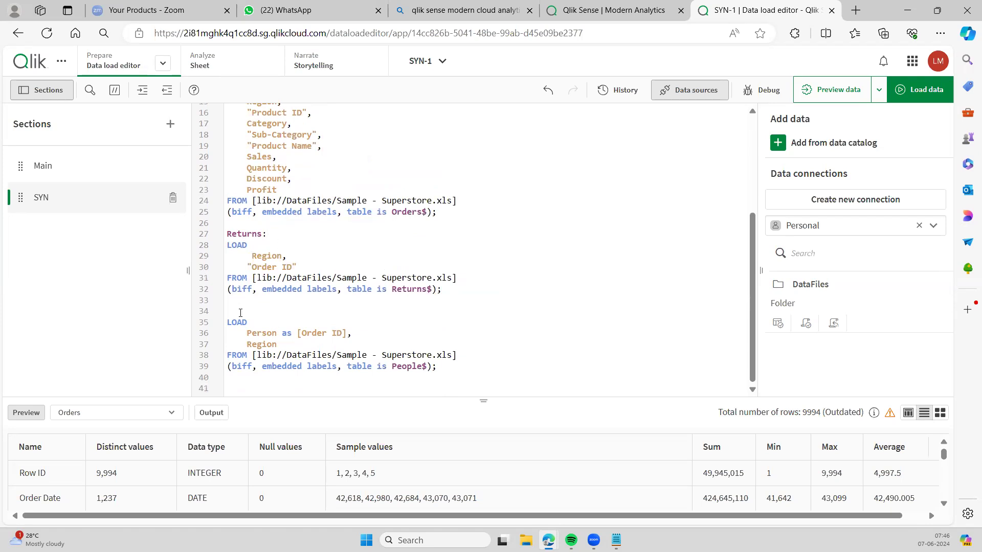
pyautogui.write('People')
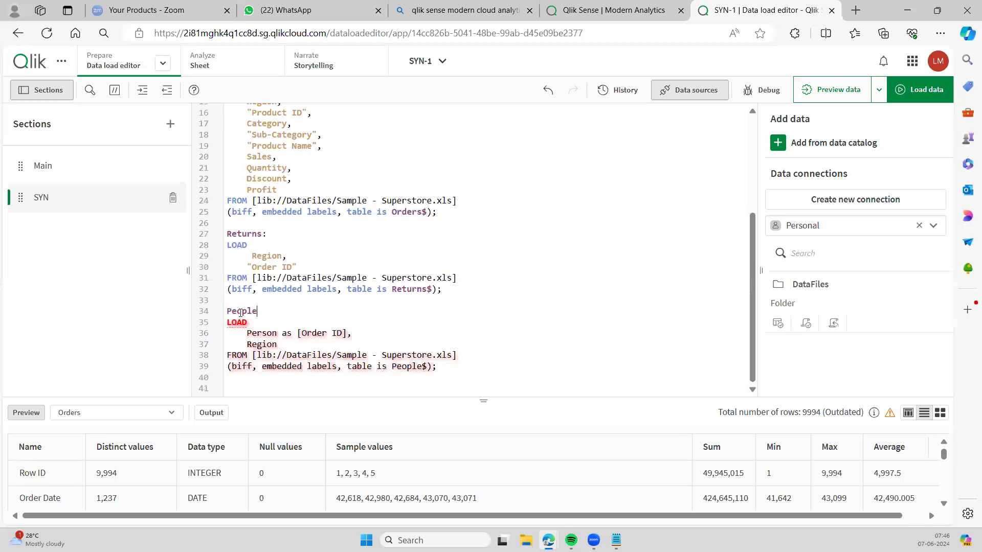
pyautogui.write(':')
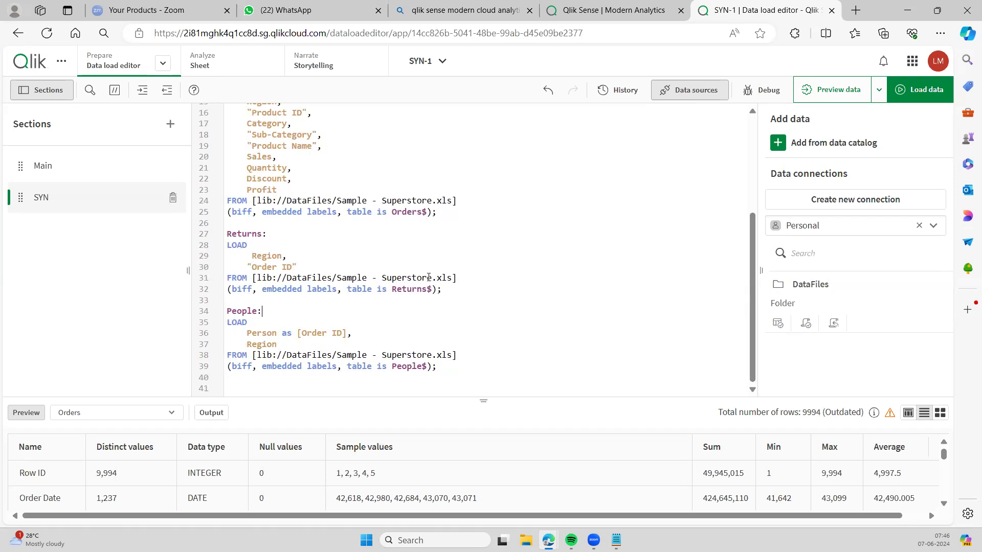
# Load the data with the labelled script and open the data model viewer
pyautogui.click(911, 92)
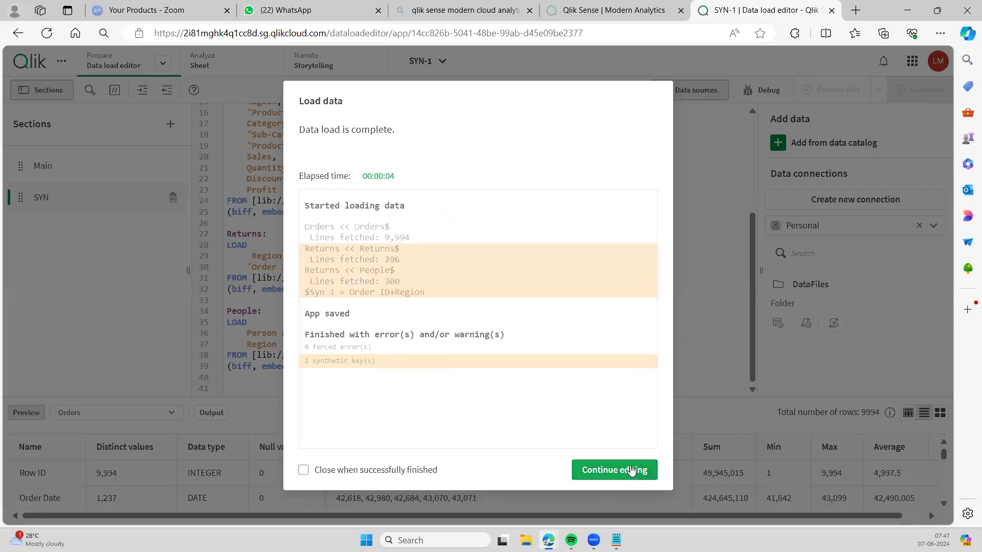
pyautogui.click(632, 467)
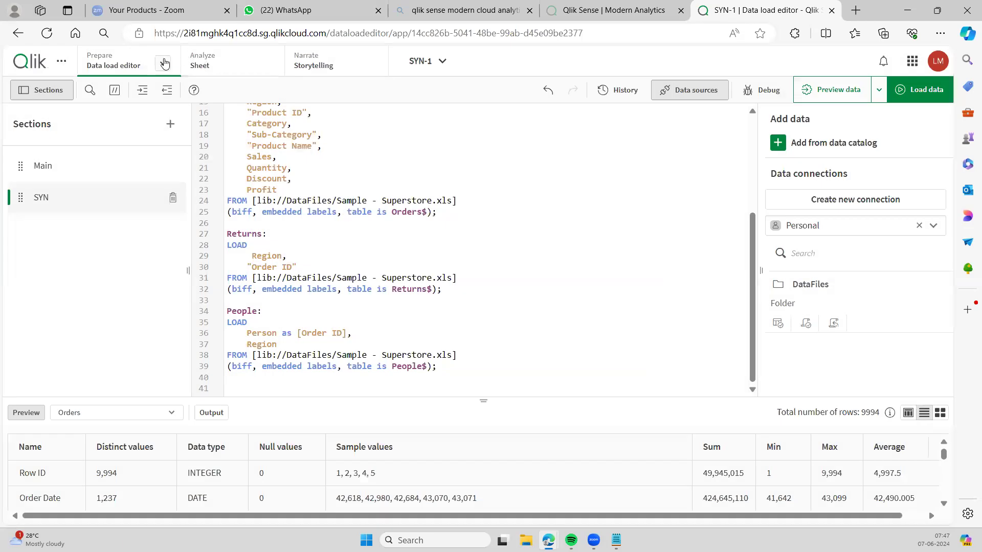
pyautogui.click(164, 62)
pyautogui.click(132, 138)
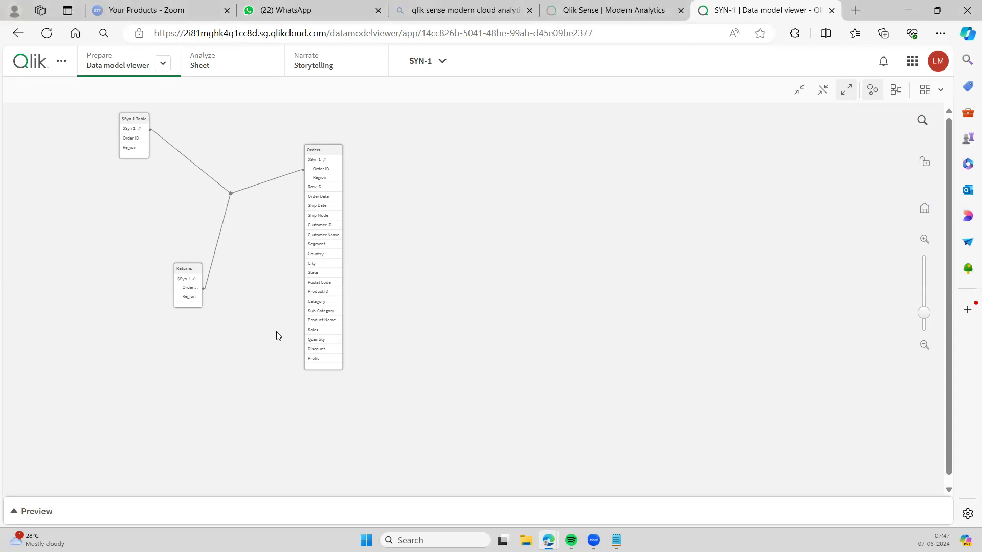
# Examine the links of the Returns table in the model, collapse all tables, and reduce them to their linked fields
pyautogui.scroll(-1, 276, 336)
pyautogui.click(172, 261)
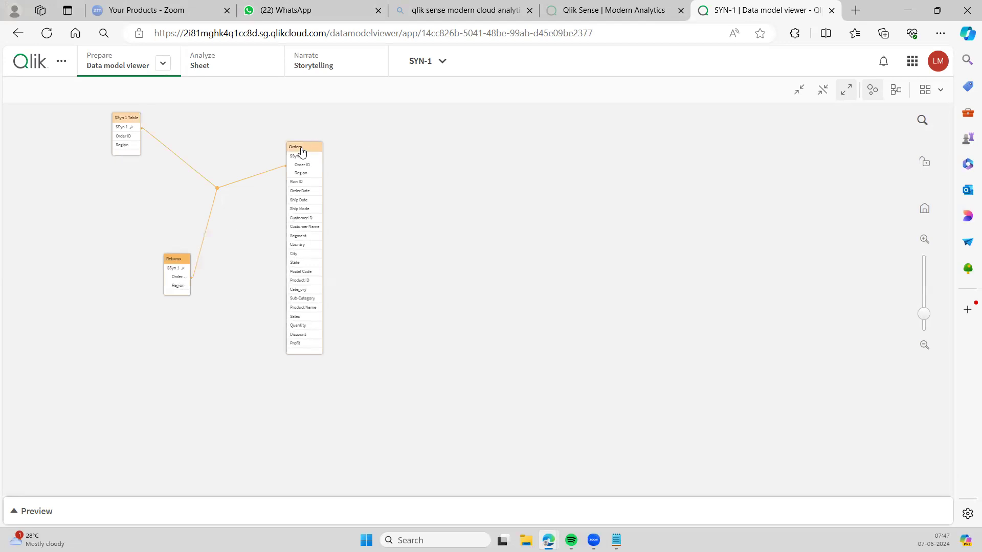
pyautogui.scroll(-1, 402, 383)
pyautogui.scroll(-2, 402, 384)
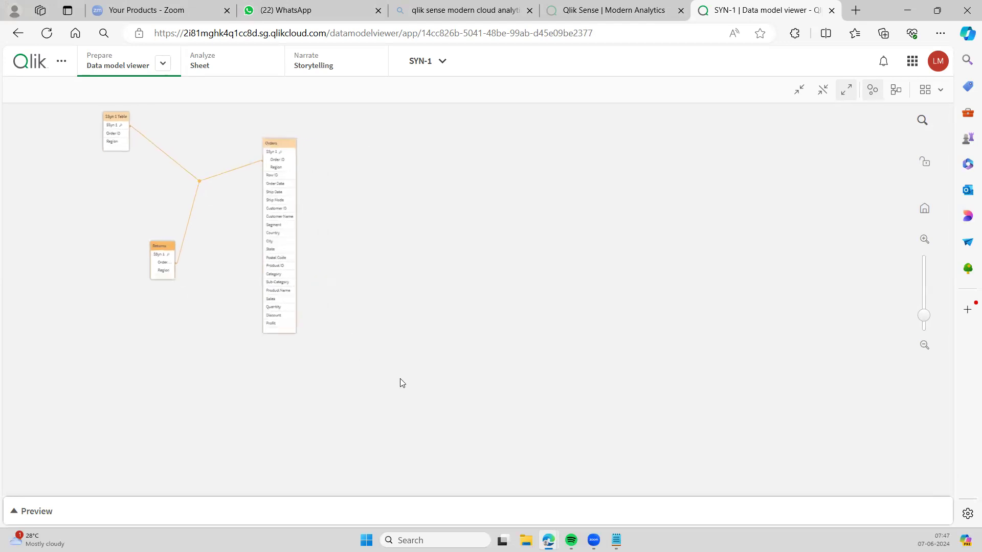
pyautogui.click(803, 94)
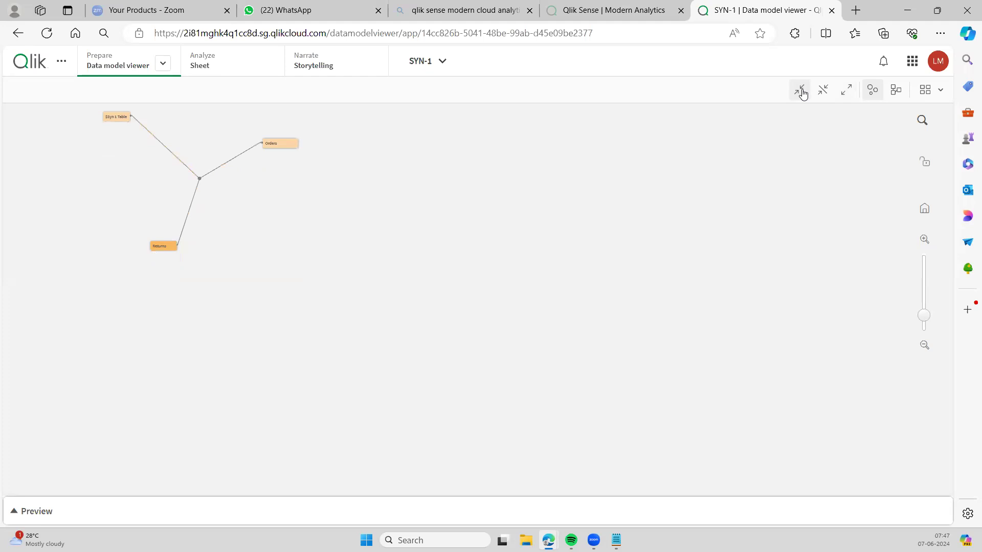
pyautogui.click(815, 92)
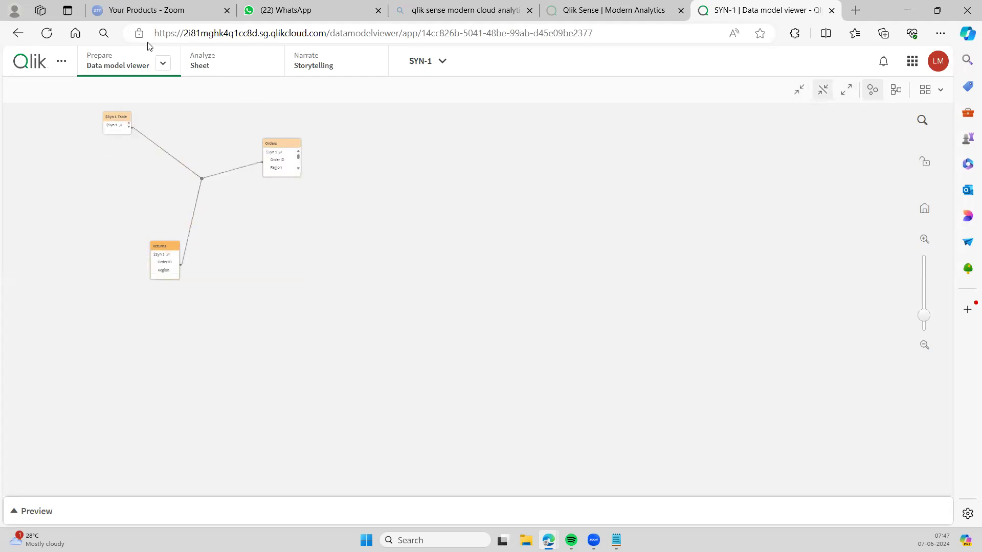
# Return to the SYN section of the data load editor and go to the People LOAD statement
pyautogui.click(163, 65)
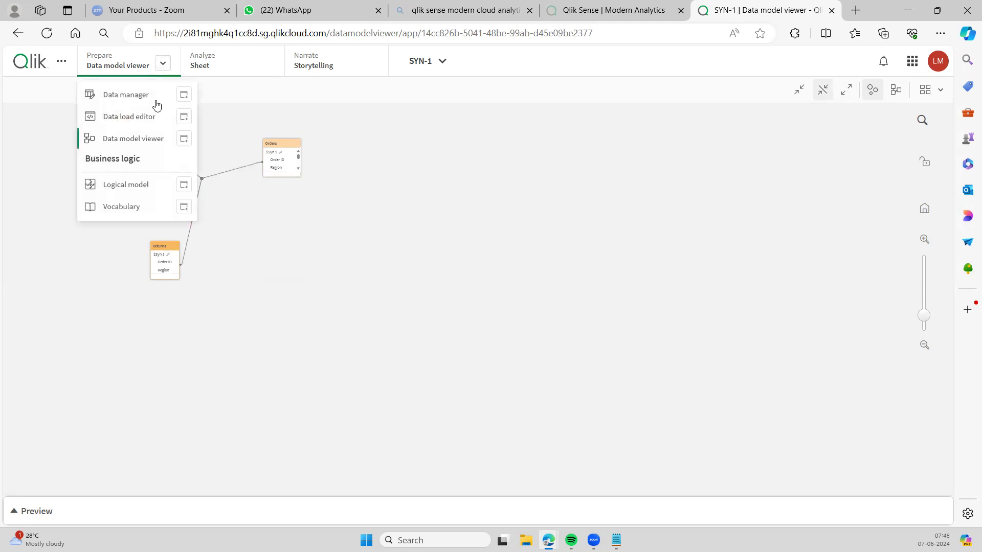
pyautogui.click(130, 116)
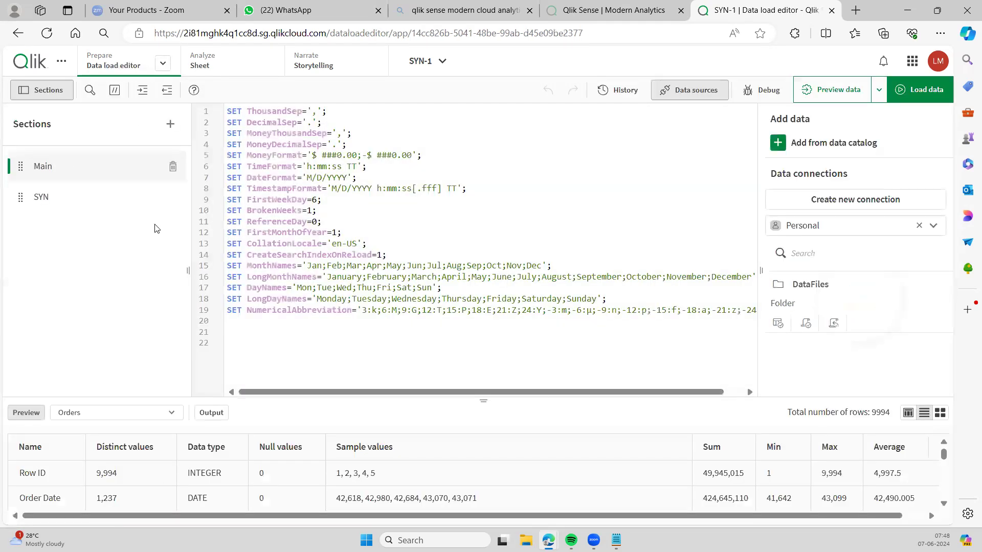
pyautogui.click(61, 202)
pyautogui.scroll(-5, 398, 317)
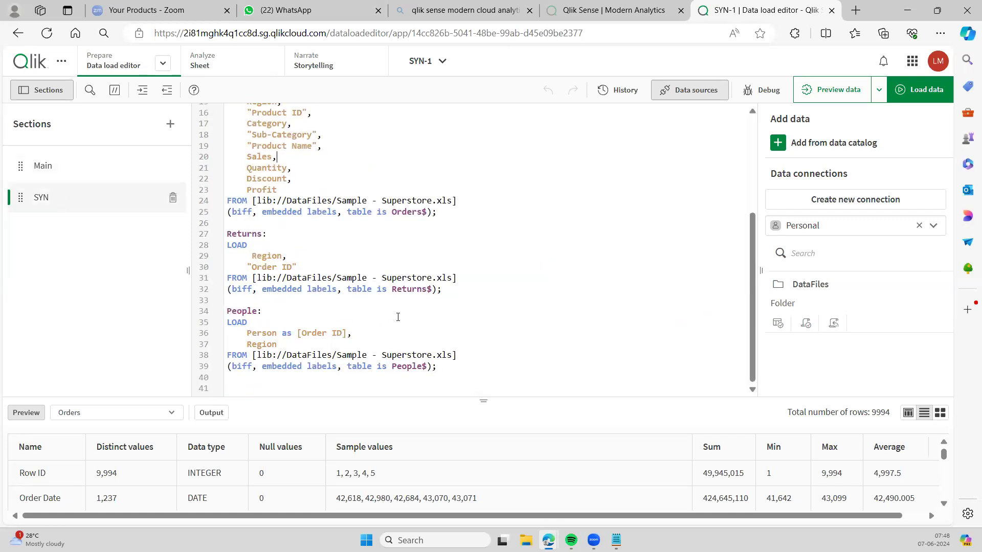
# Remove the "as [Order ID]" alias from the Person field in the People LOAD statement on line 36
pyautogui.click(348, 333)
pyautogui.press('BackSpace')
pyautogui.press('BackSpace')
pyautogui.press('BackSpace')
pyautogui.press('BackSpace')
pyautogui.press('BackSpace')
pyautogui.press('BackSpace')
pyautogui.press('BackSpace')
pyautogui.press('BackSpace')
pyautogui.press('BackSpace')
pyautogui.press('BackSpace')
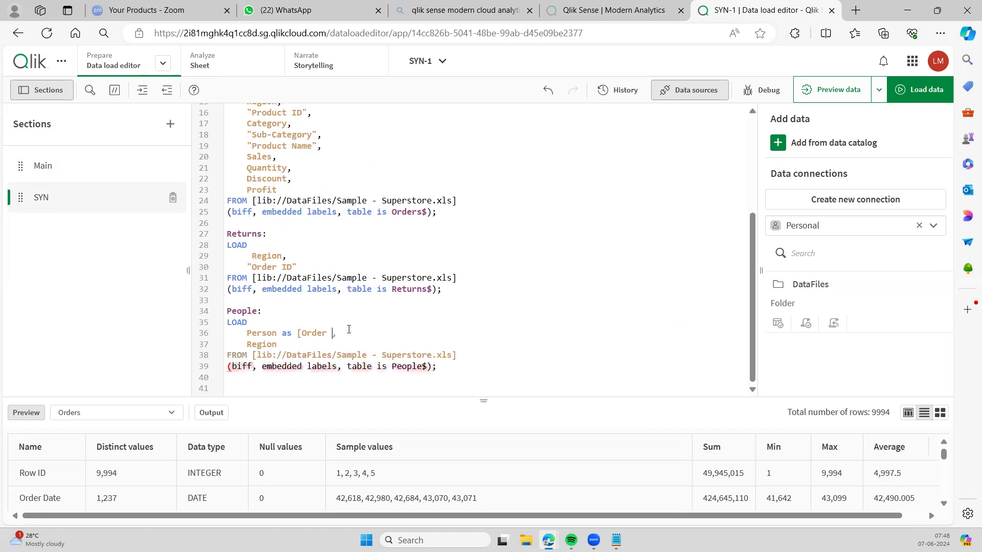
pyautogui.press('BackSpace')
pyautogui.press('BackSpace')
pyautogui.press('BackSpace')
pyautogui.press('BackSpace')
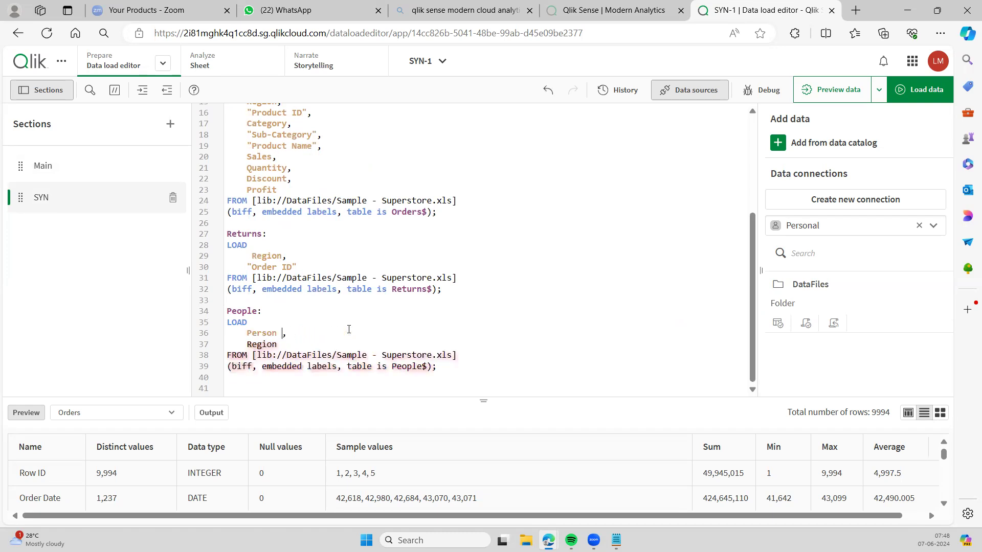
pyautogui.click(499, 325)
pyautogui.click(505, 353)
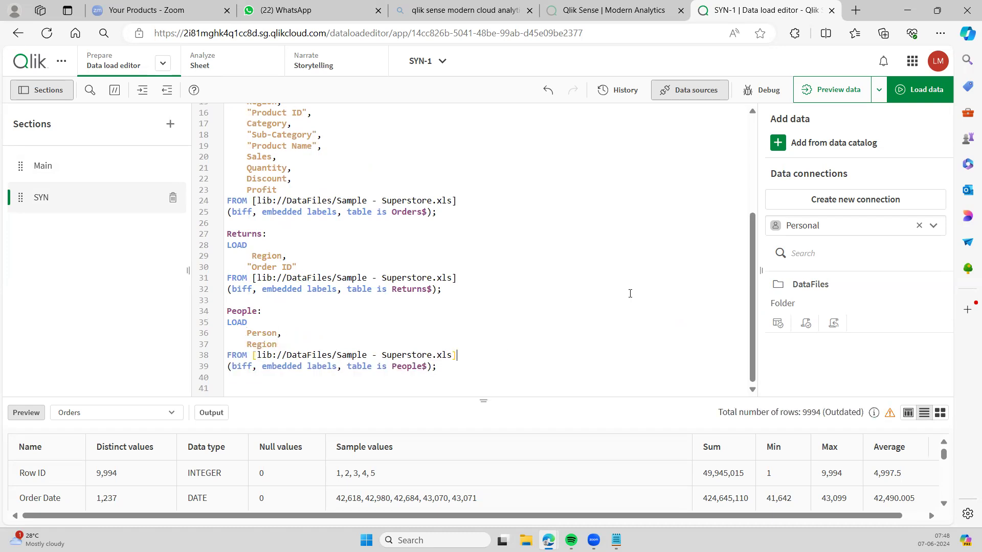
# Reload the data with the plain Person field and view the updated tables in the data model viewer
pyautogui.click(916, 95)
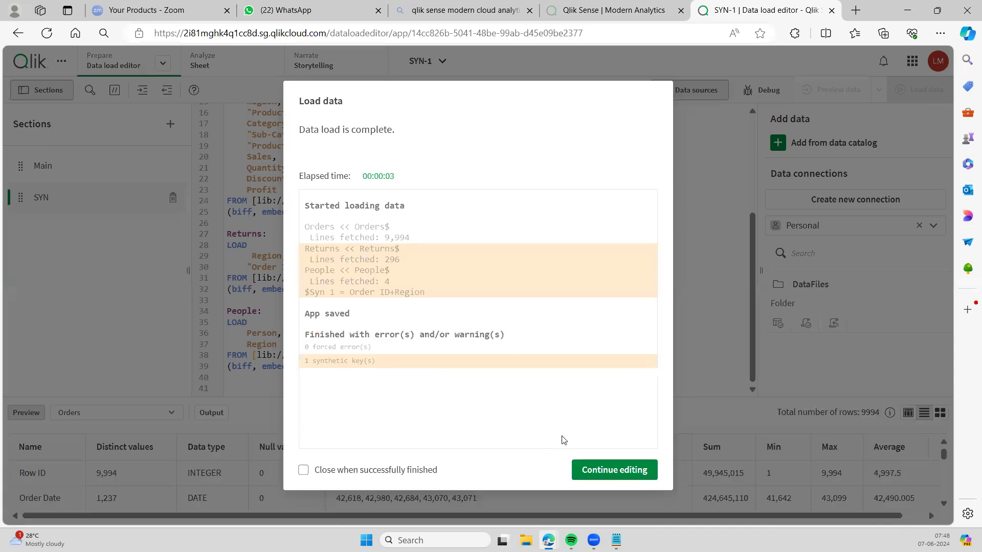
pyautogui.click(606, 471)
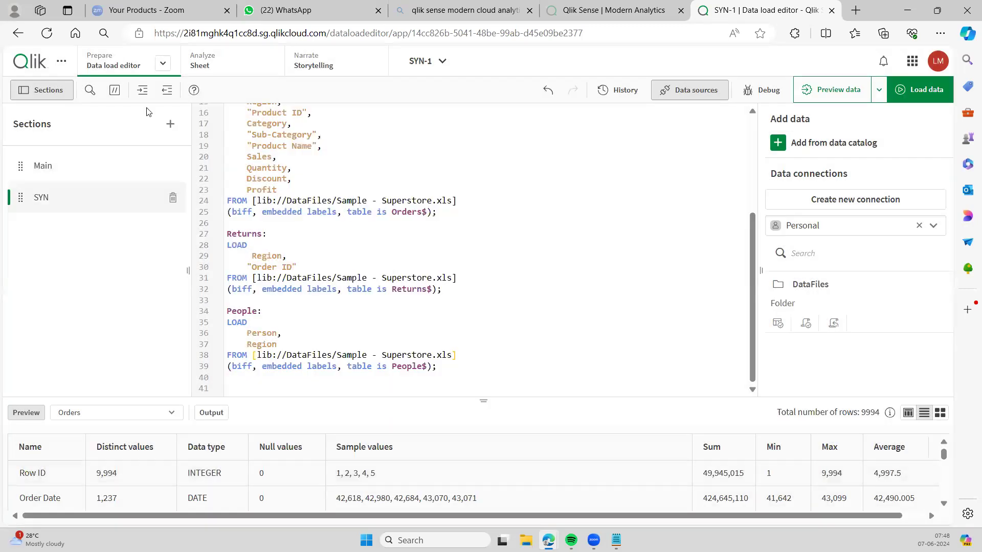
pyautogui.click(163, 63)
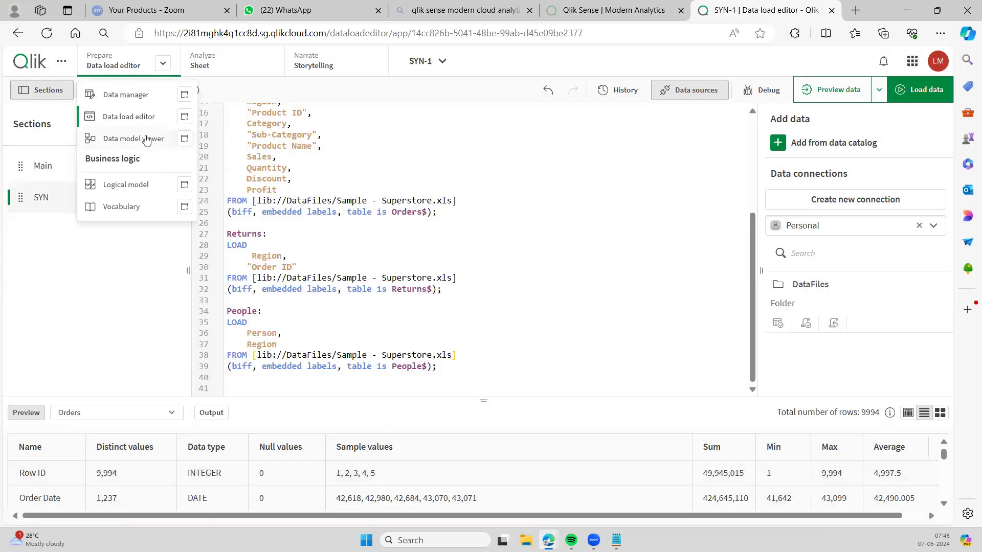
pyautogui.click(142, 141)
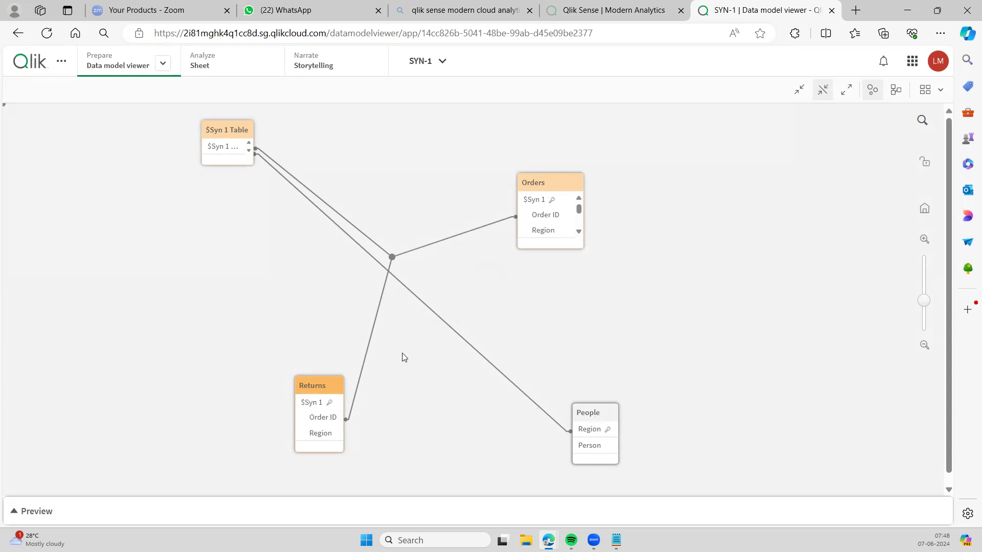
# Go back to the SYN script section, review its three LOAD statements, and run the data load again
pyautogui.click(163, 65)
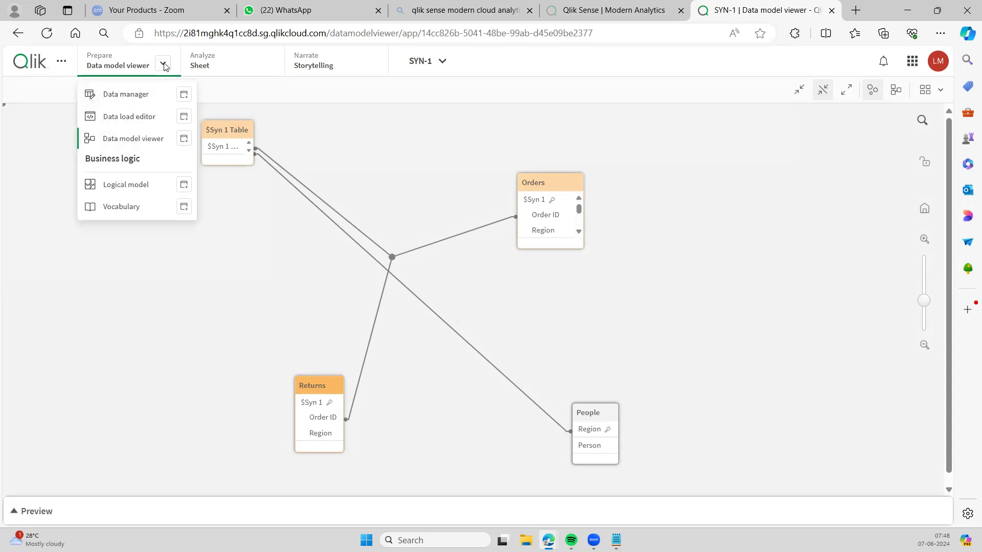
pyautogui.click(143, 125)
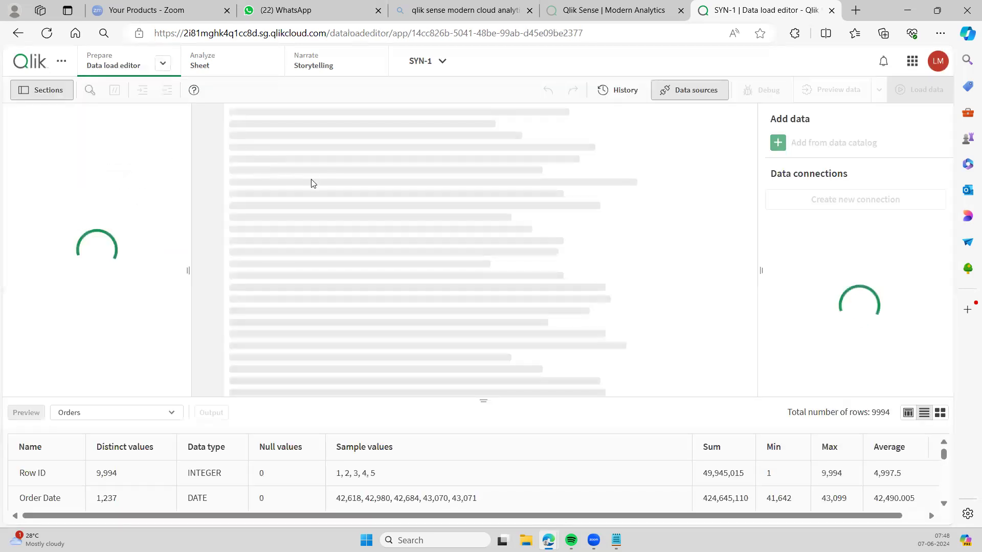
pyautogui.click(99, 199)
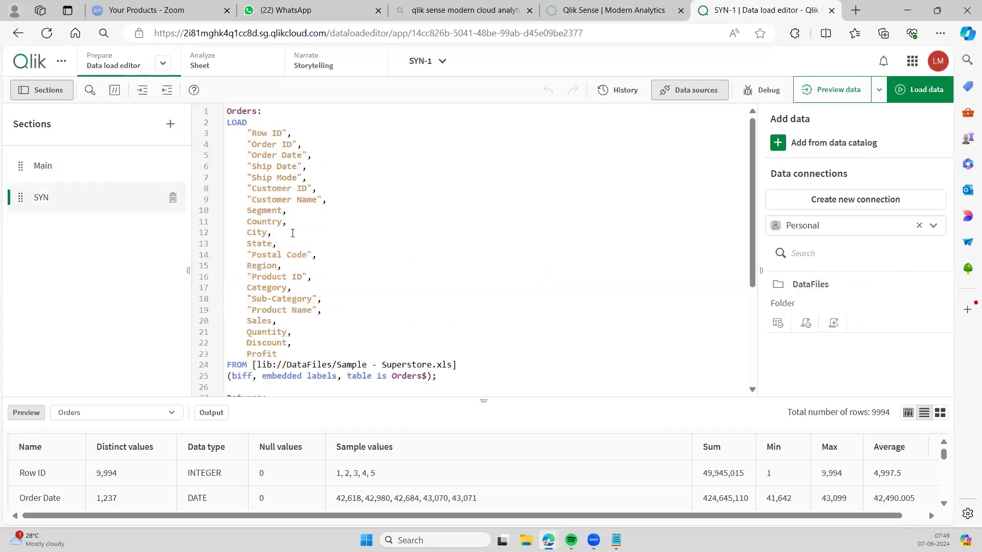
pyautogui.scroll(-3, 282, 286)
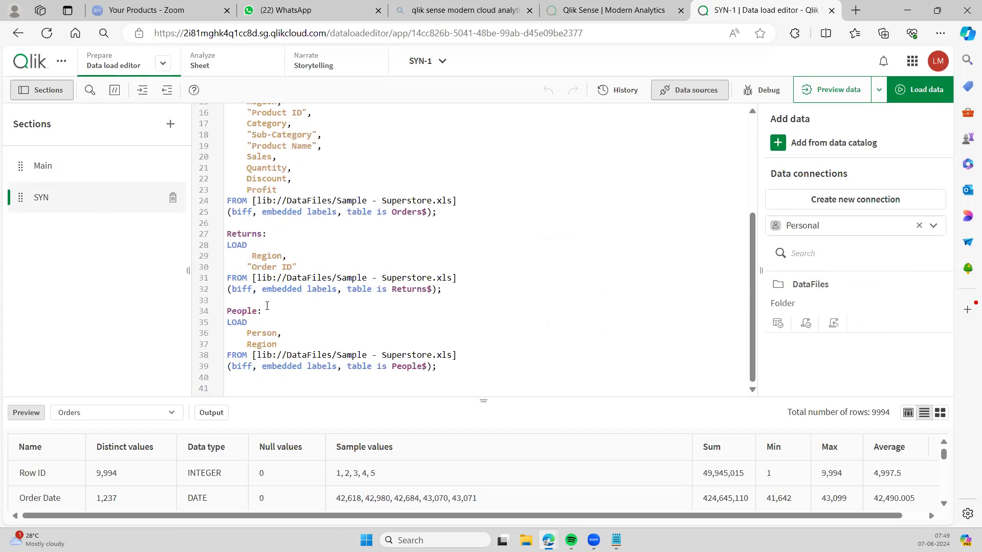
pyautogui.scroll(3, 274, 239)
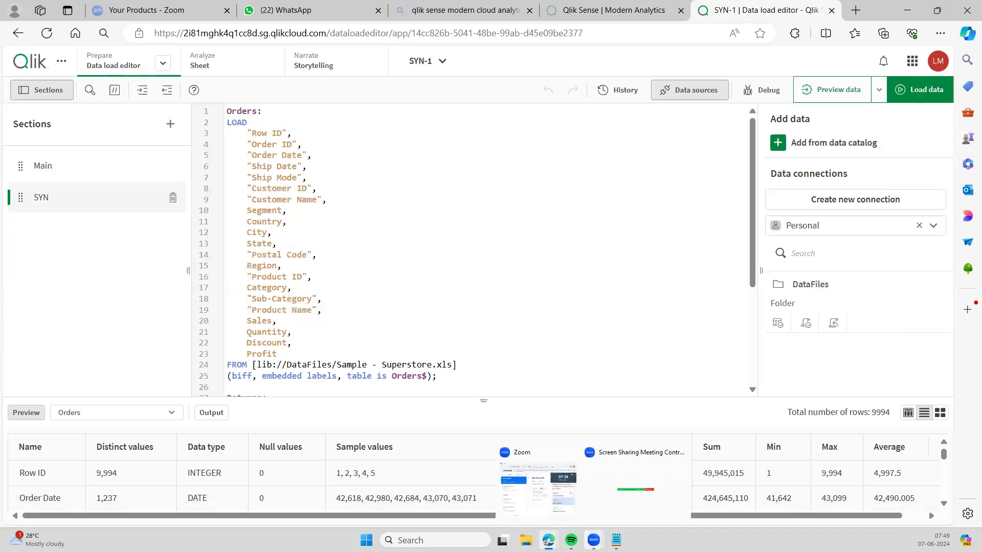
pyautogui.moveTo(616, 540)
pyautogui.click(405, 303)
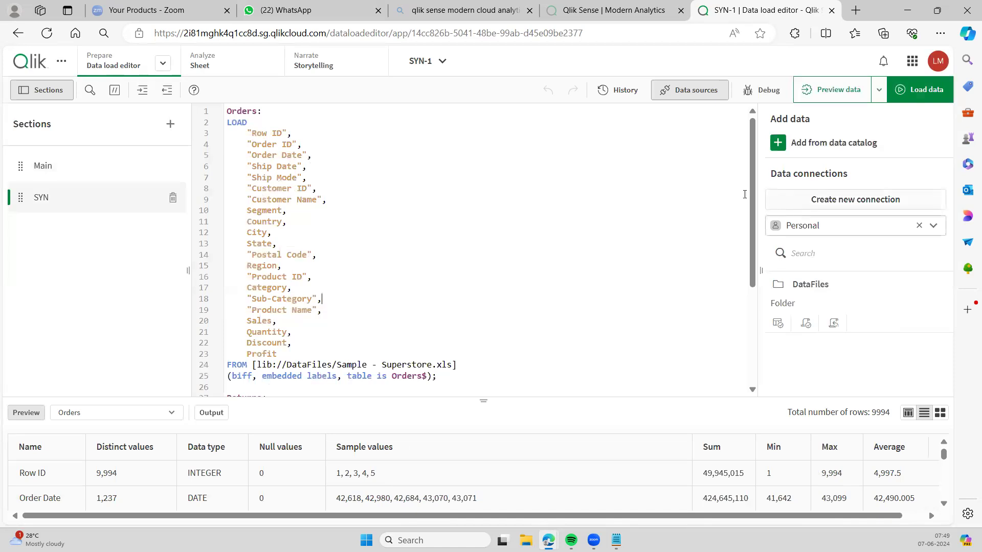
pyautogui.click(940, 91)
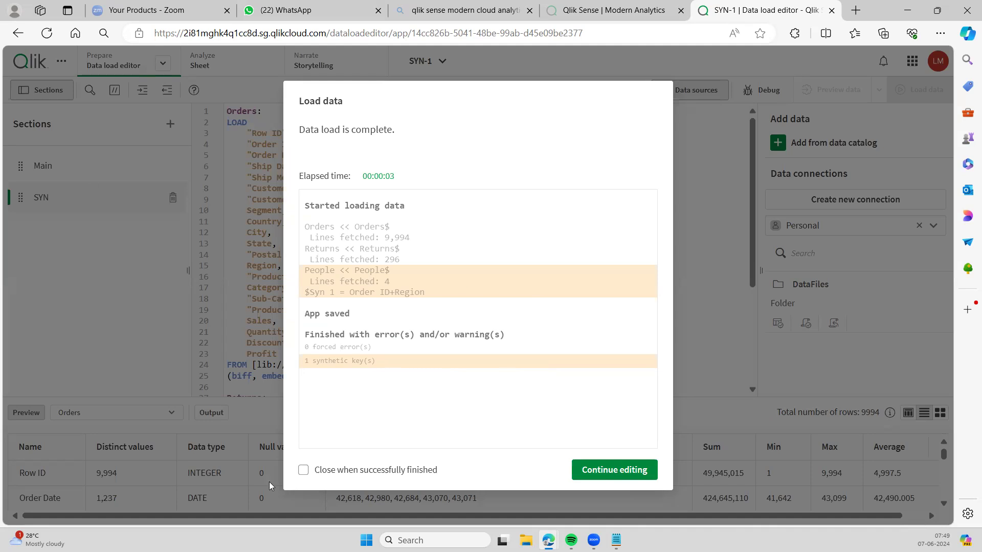
pyautogui.click(632, 468)
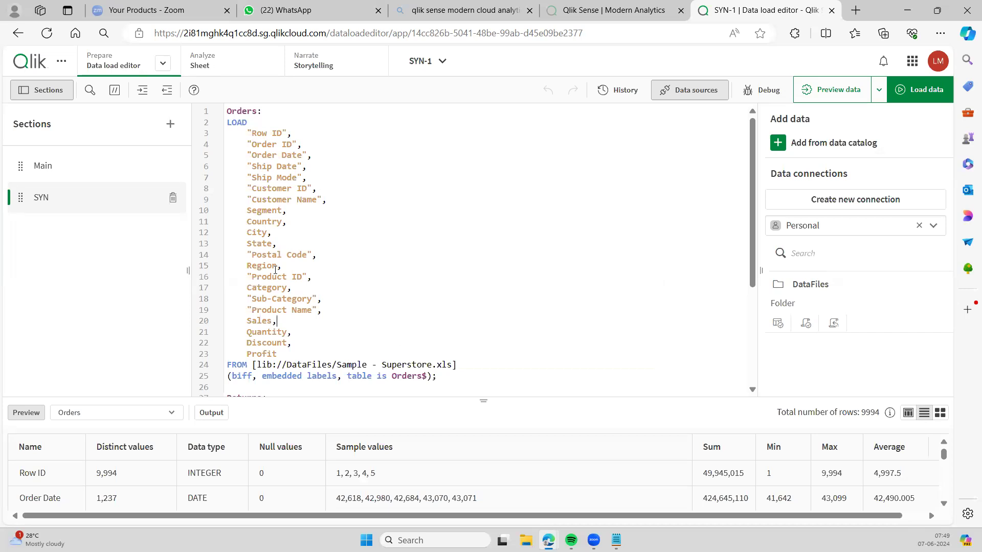
# Compare the Region and Order ID fields in the Returns LOAD statement with the same fields in Orders
pyautogui.scroll(-3, 279, 267)
pyautogui.moveTo(299, 314); pyautogui.dragTo(249, 304)
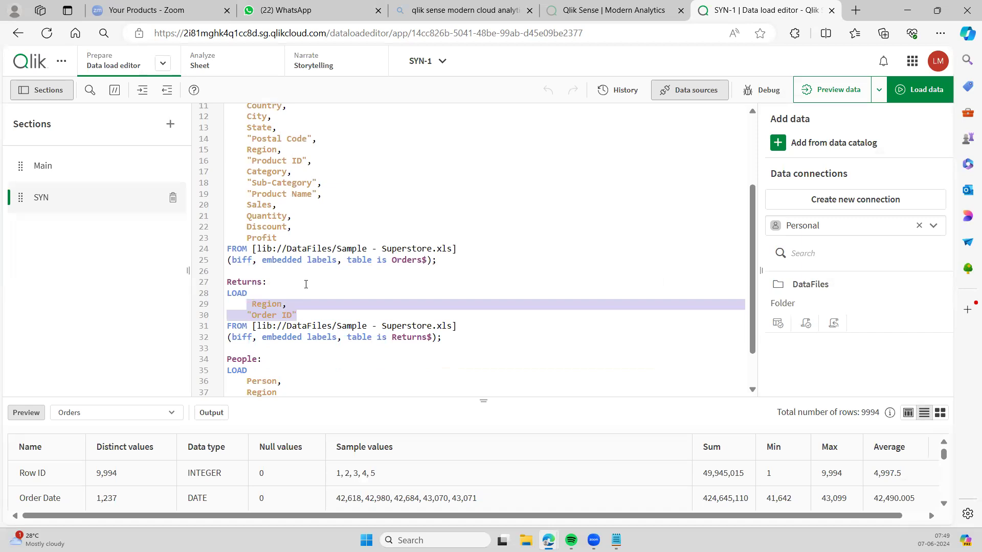
pyautogui.scroll(3, 311, 242)
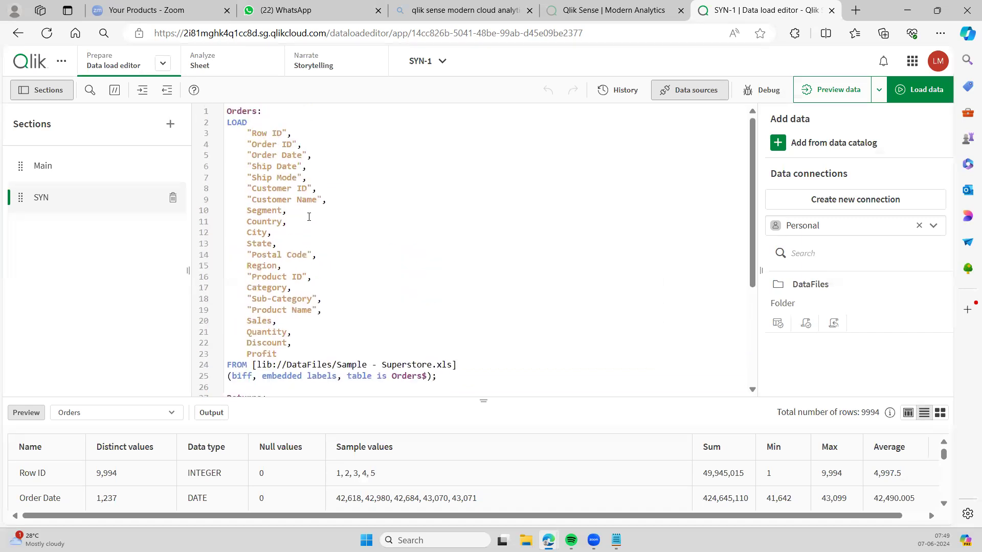
pyautogui.click(266, 145)
pyautogui.scroll(-4, 328, 247)
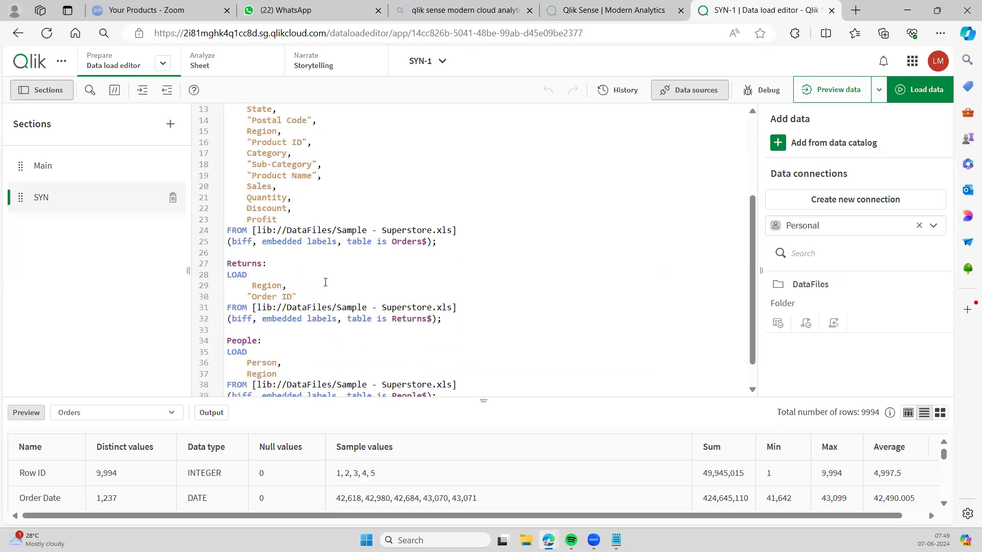
pyautogui.scroll(4, 325, 282)
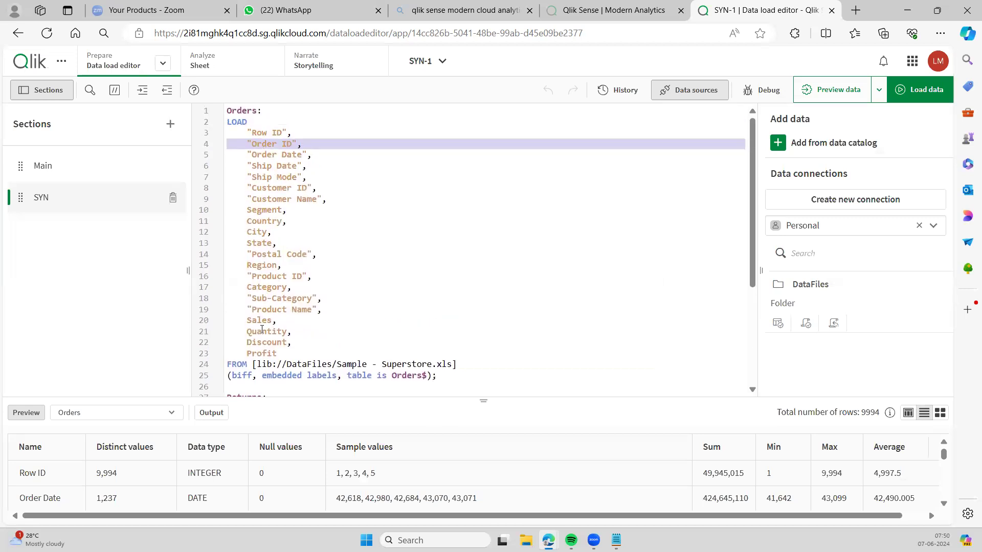
pyautogui.doubleClick(266, 265)
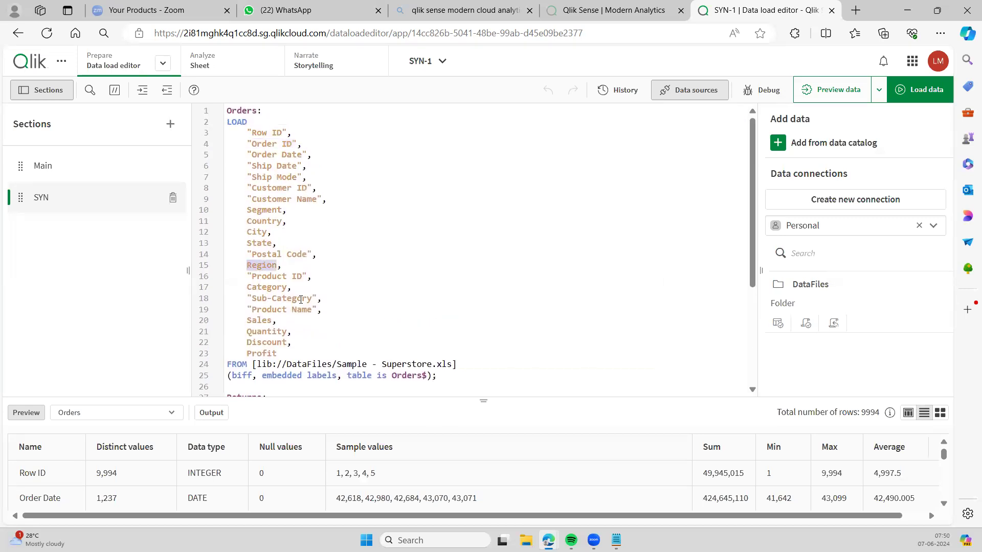
# Recheck the Region field in the Returns and Orders LOAD statements, and examine the table links in the data model viewer
pyautogui.scroll(-5, 300, 301)
pyautogui.click(256, 256)
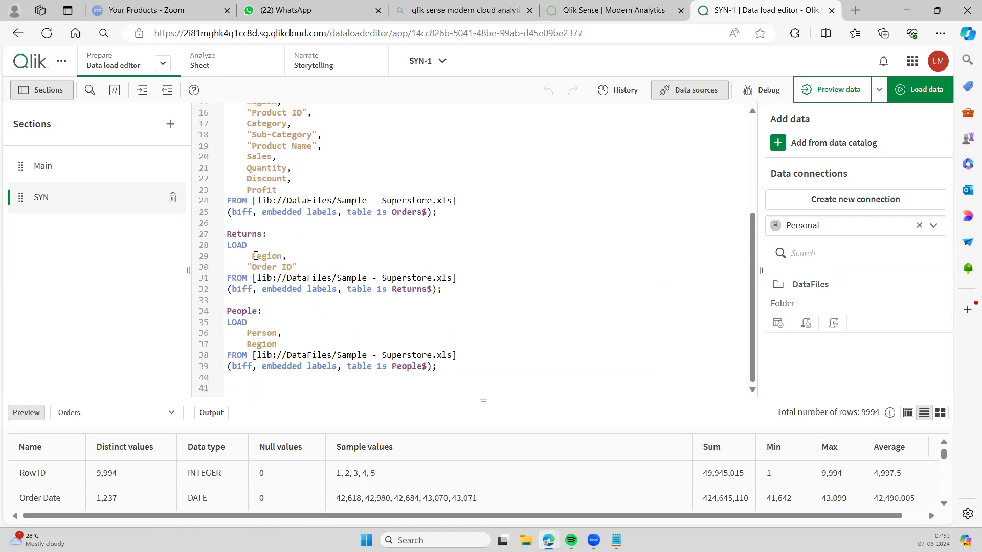
pyautogui.click(312, 183)
pyautogui.scroll(3, 312, 184)
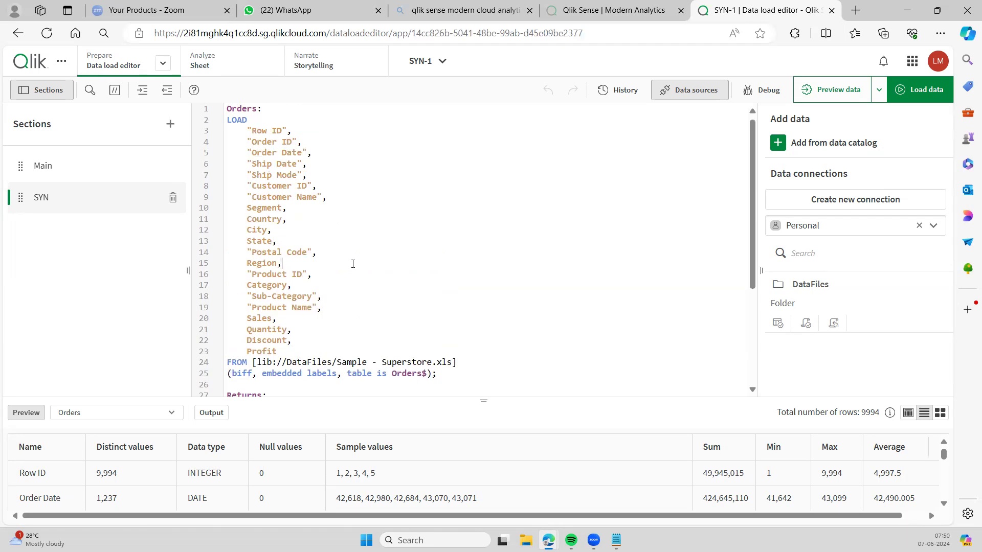
pyautogui.click(161, 65)
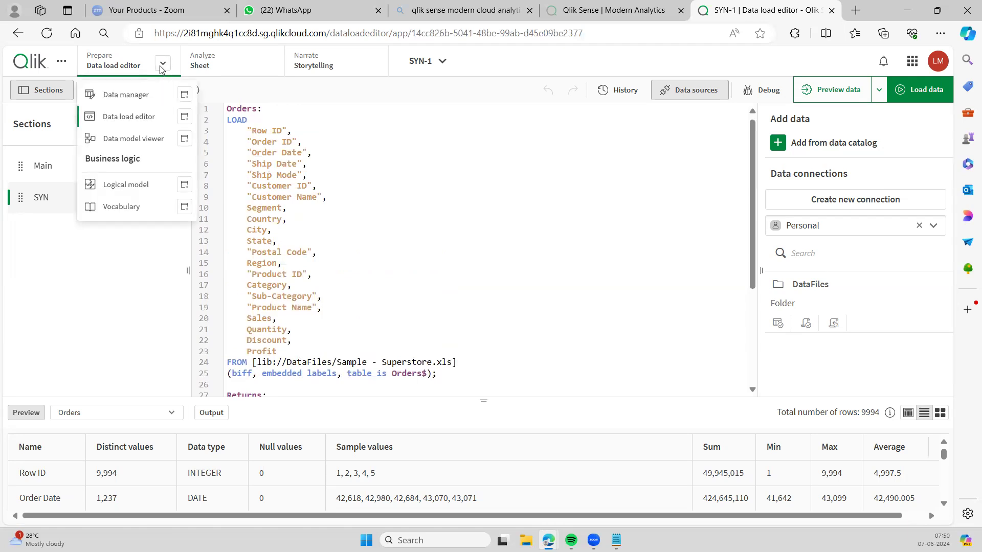
pyautogui.click(139, 148)
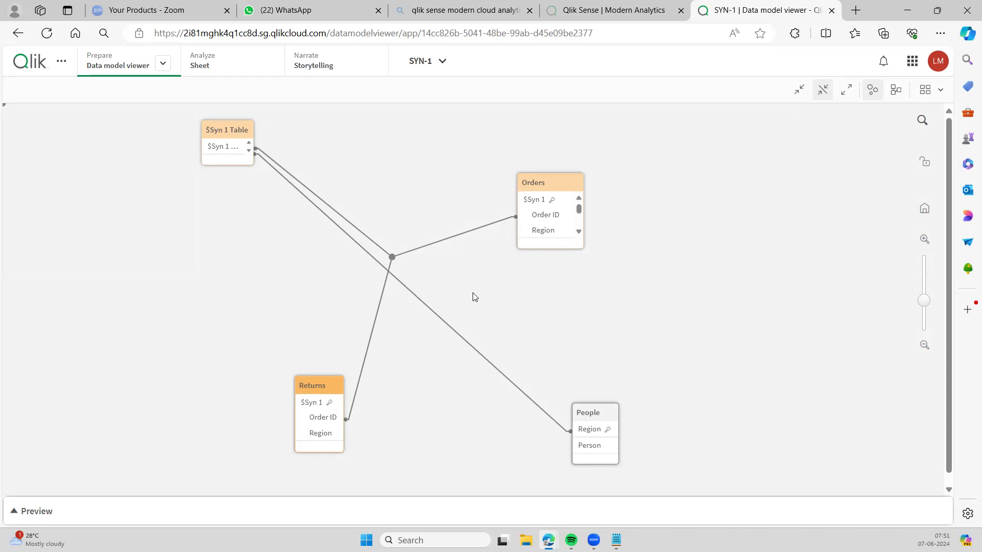
# Reopen the SYN script section and consult the list of elimination methods in the Synthetic Key notes in Notepad
pyautogui.click(161, 68)
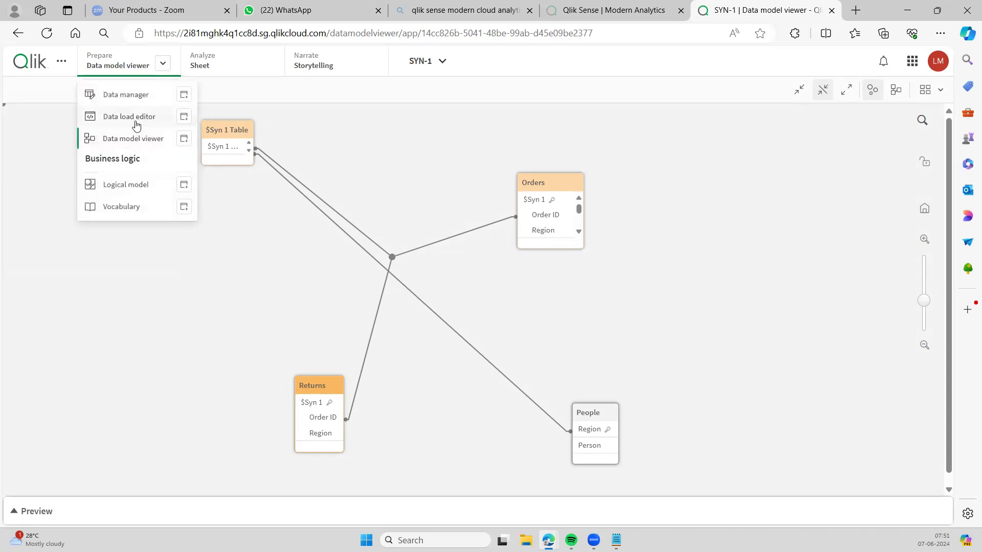
pyautogui.click(136, 122)
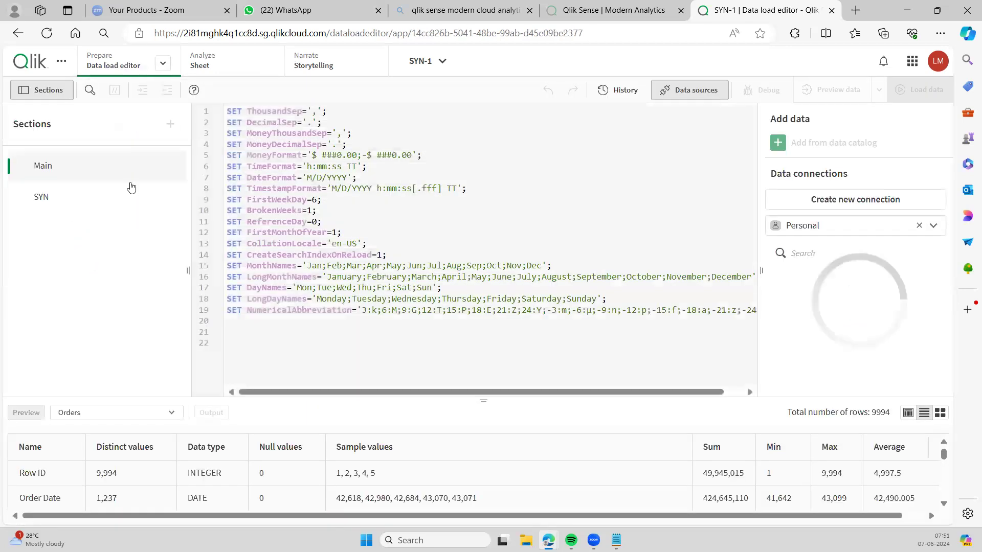
pyautogui.click(93, 197)
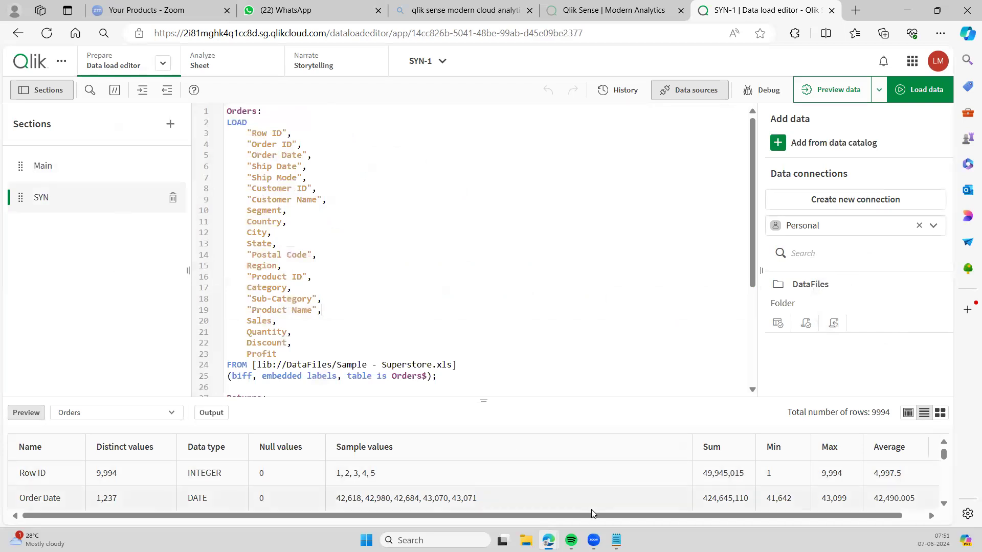
pyautogui.moveTo(616, 540)
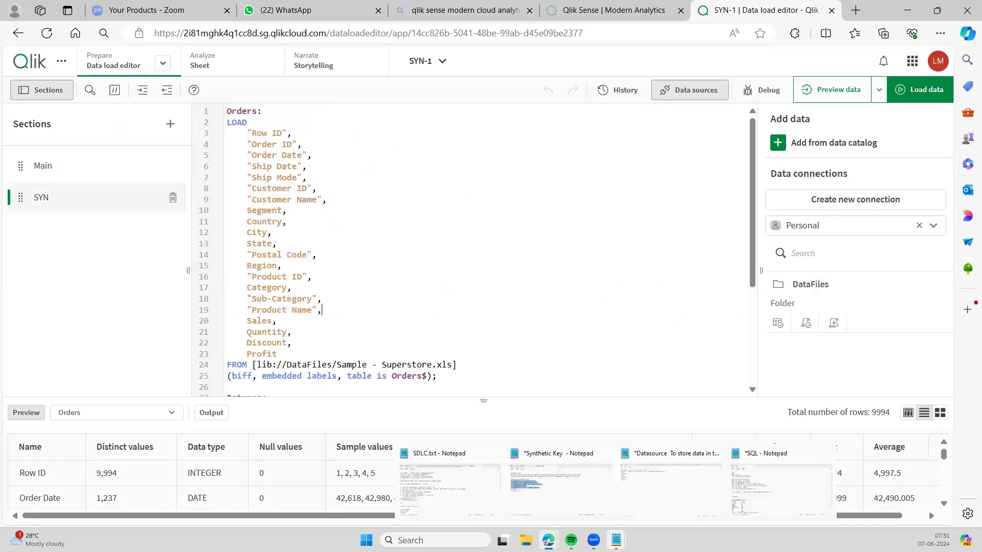
pyautogui.click(570, 491)
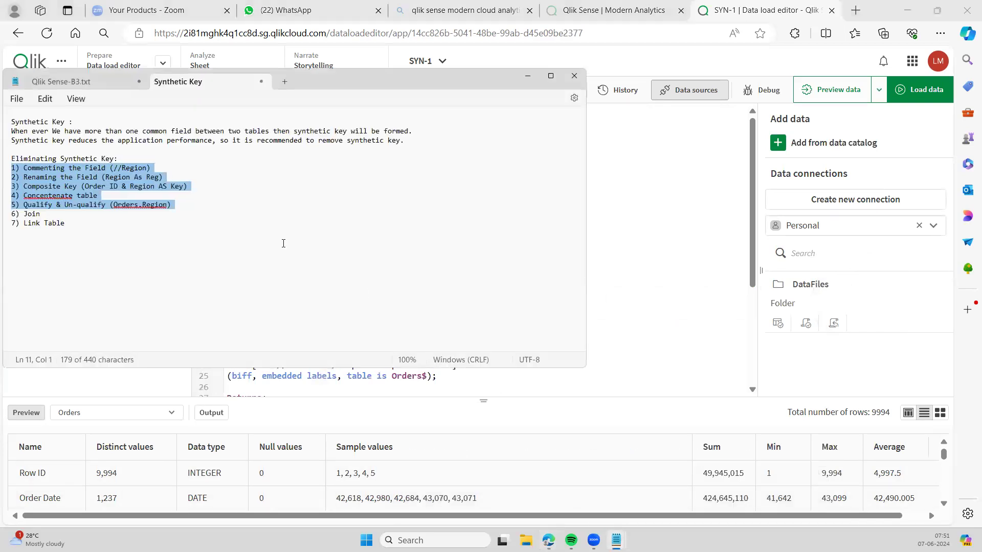
pyautogui.click(284, 244)
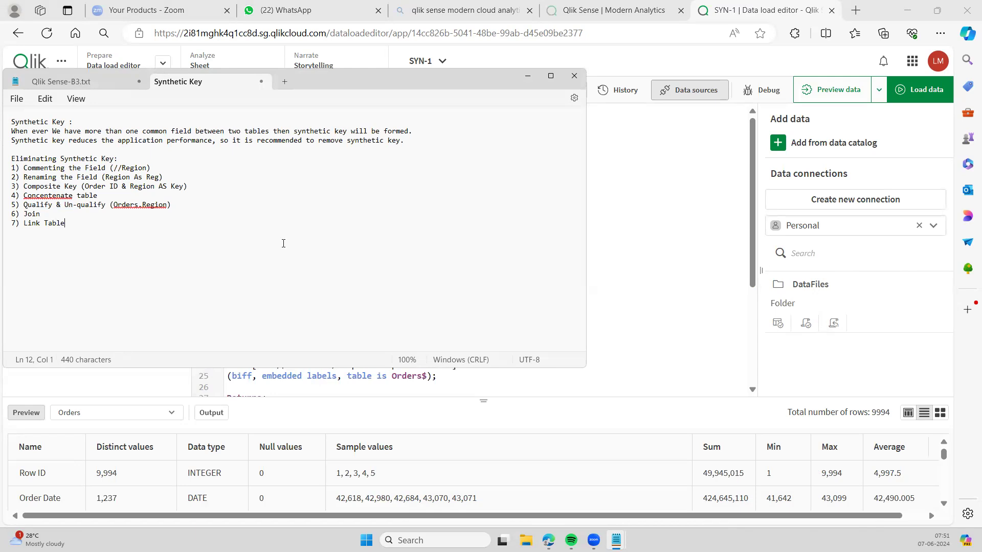
pyautogui.click(529, 76)
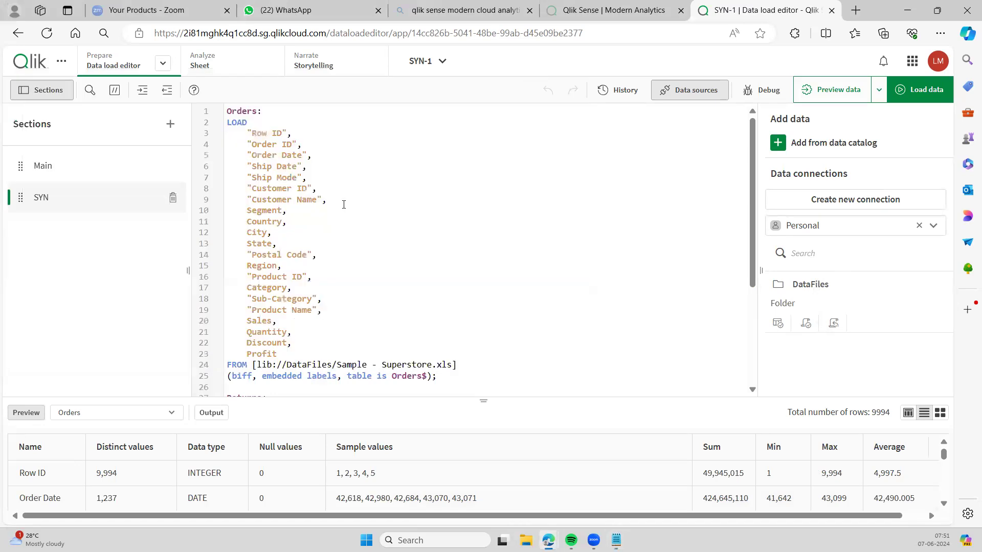
# Comment out the Region field on line 15 of the Orders LOAD statement with // and reload the data
pyautogui.scroll(-1, 297, 244)
pyautogui.scroll(1, 297, 244)
pyautogui.click(246, 251)
pyautogui.write('//')
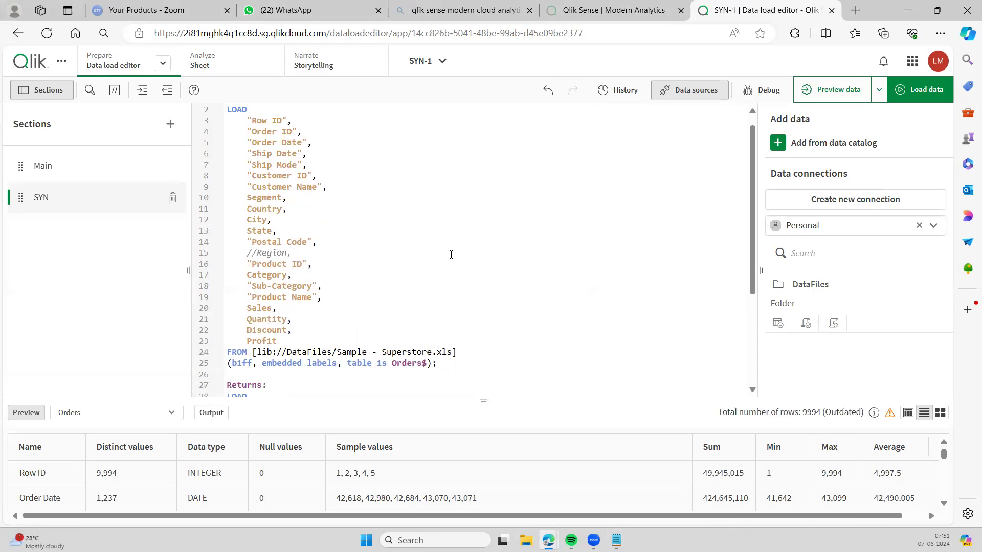
pyautogui.click(939, 92)
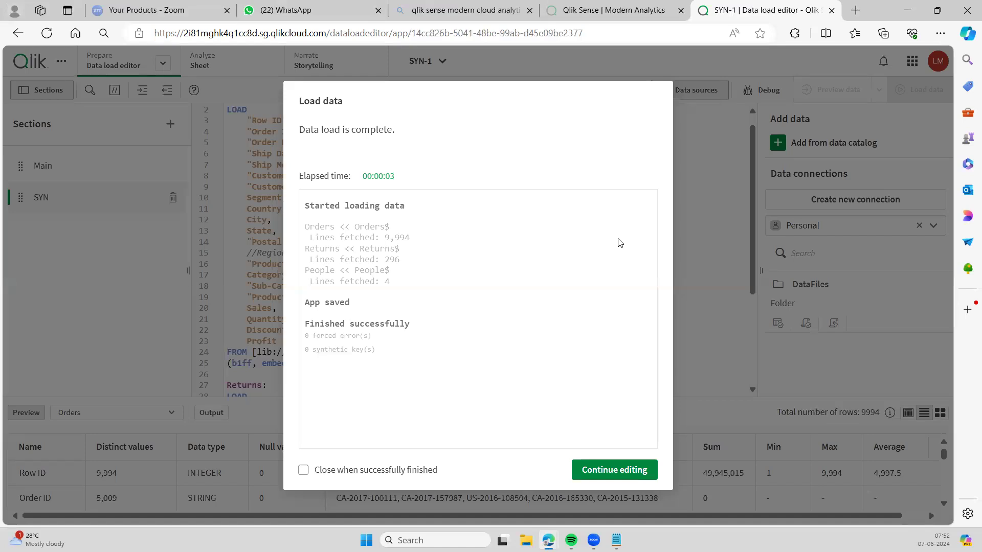
pyautogui.click(617, 470)
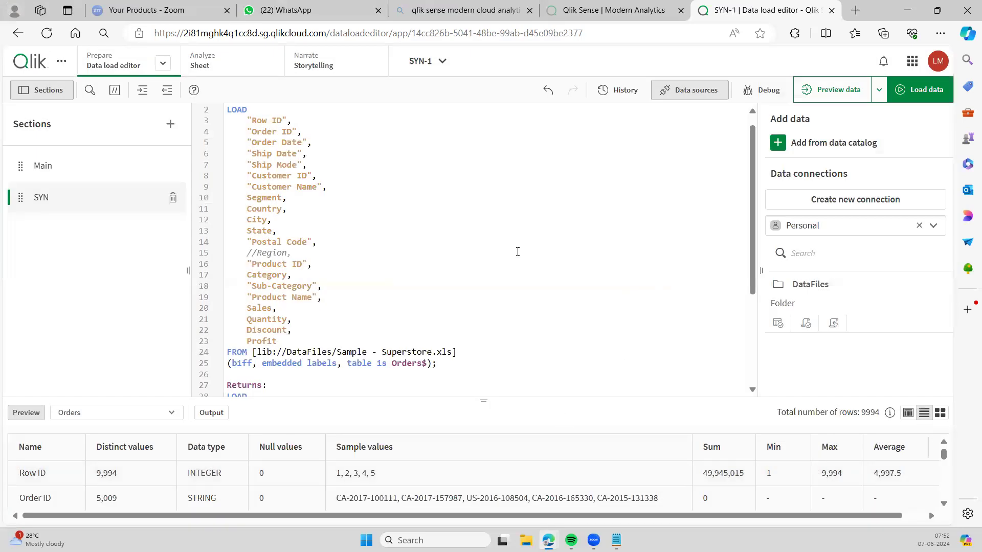
# Review the script around the commented Region line and run the data load again
pyautogui.click(274, 231)
pyautogui.write(',')
pyautogui.scroll(-3, 258, 235)
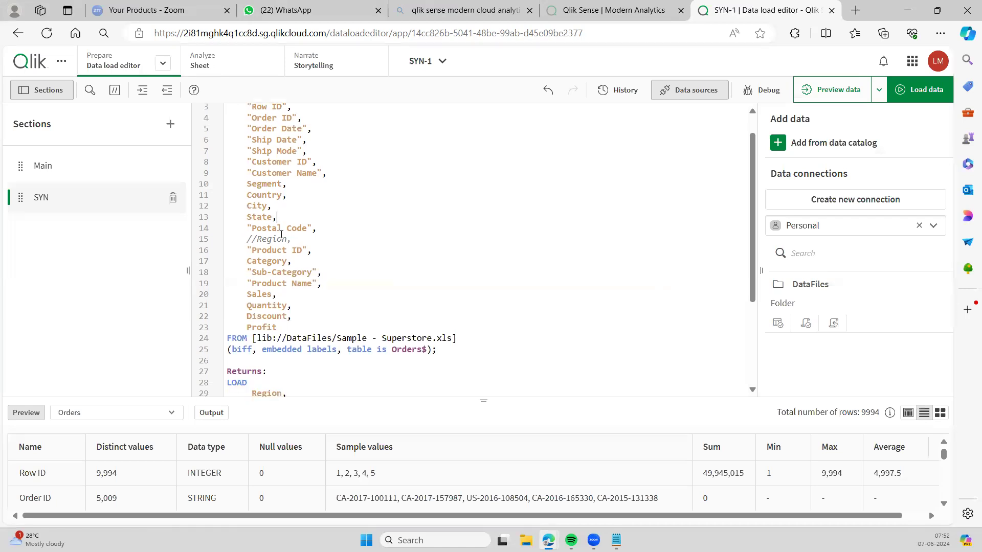
pyautogui.scroll(3, 260, 337)
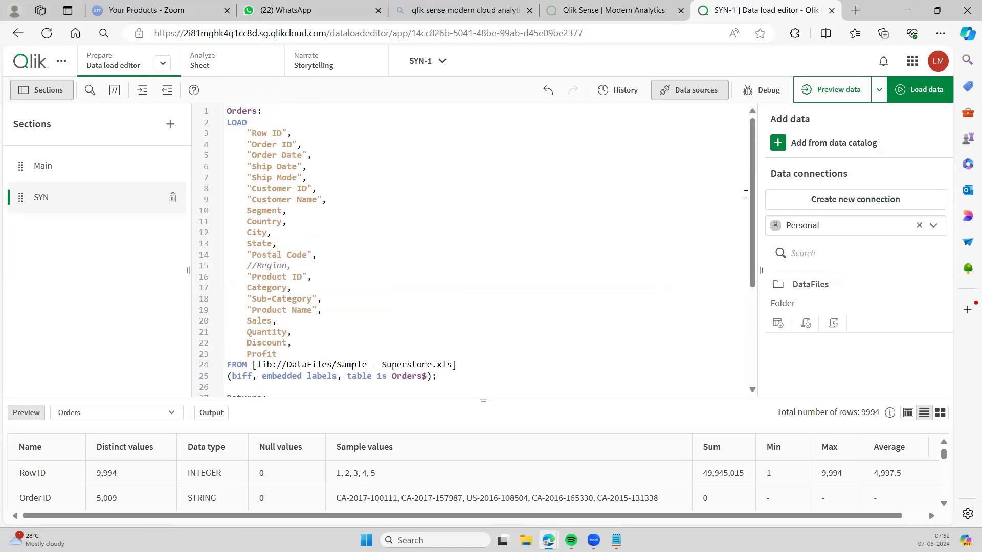
pyautogui.click(904, 95)
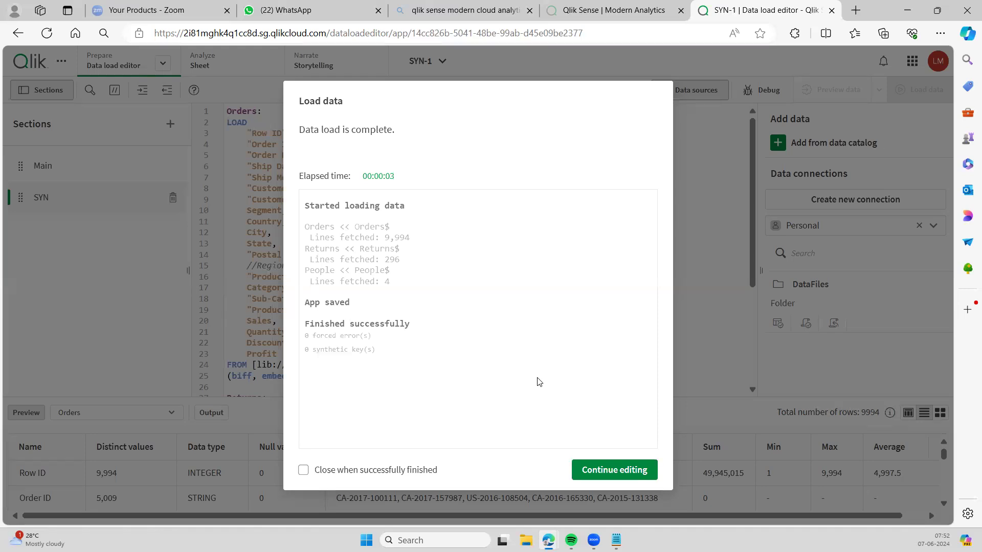
pyautogui.click(634, 468)
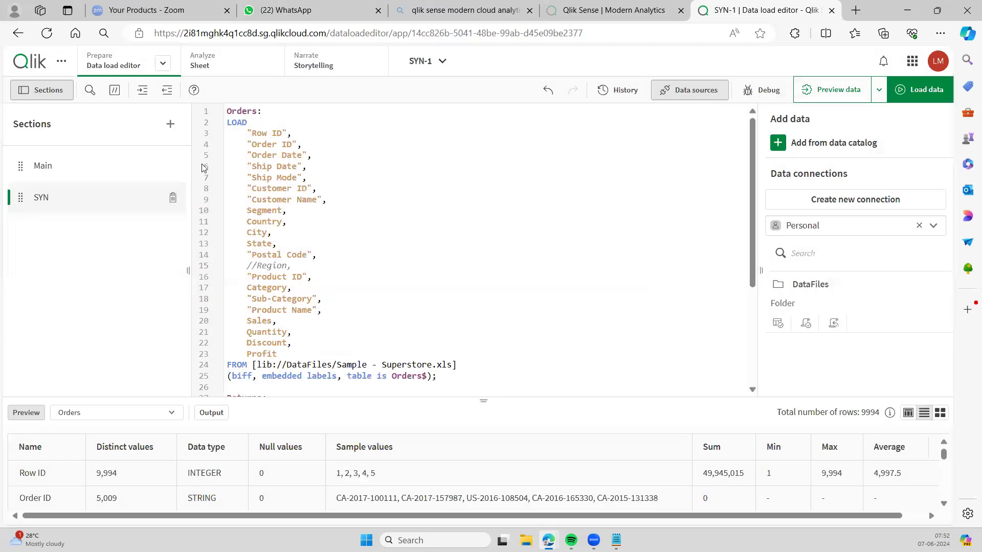
# Examine the table links in the data model viewer and preview the Orders table's rows and fields
pyautogui.click(162, 63)
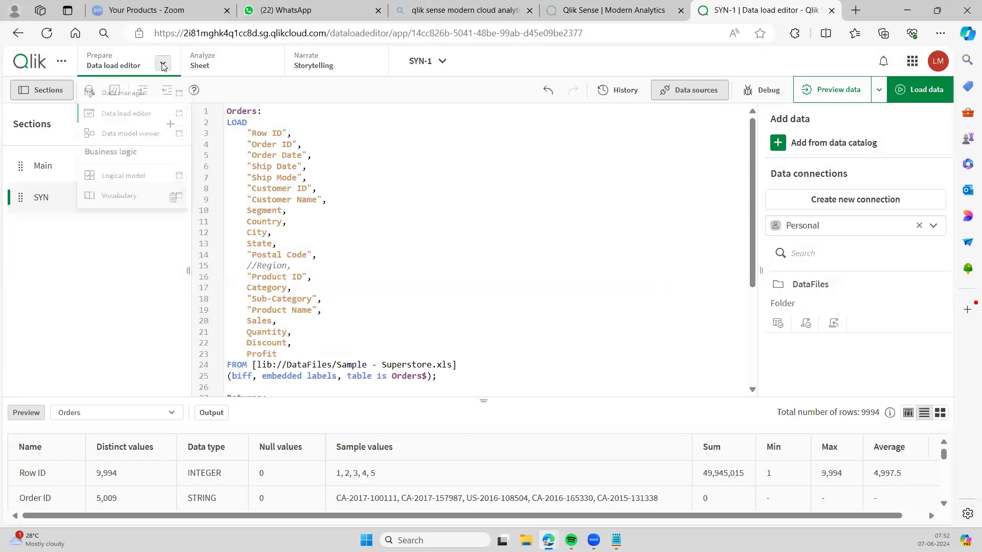
pyautogui.click(140, 140)
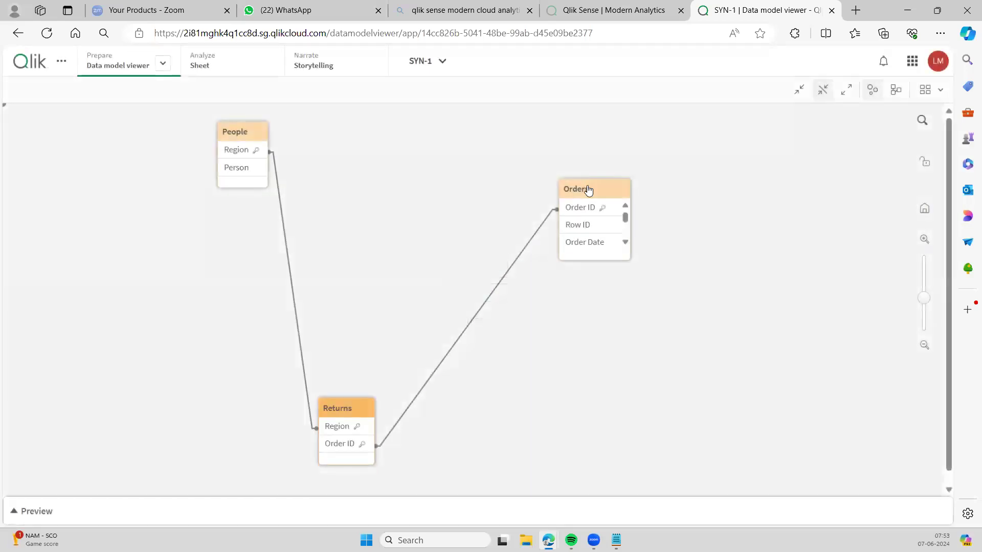
pyautogui.click(589, 191)
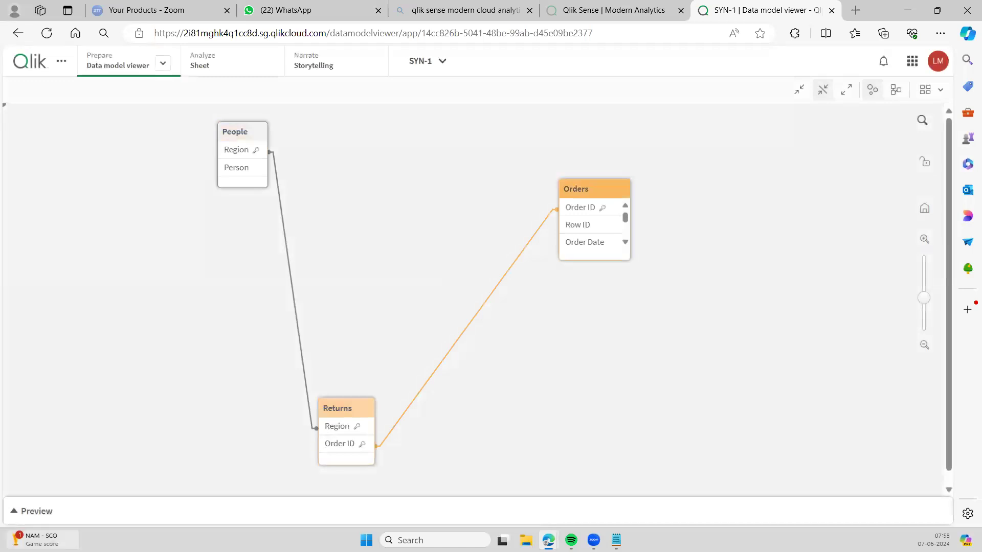
pyautogui.click(56, 516)
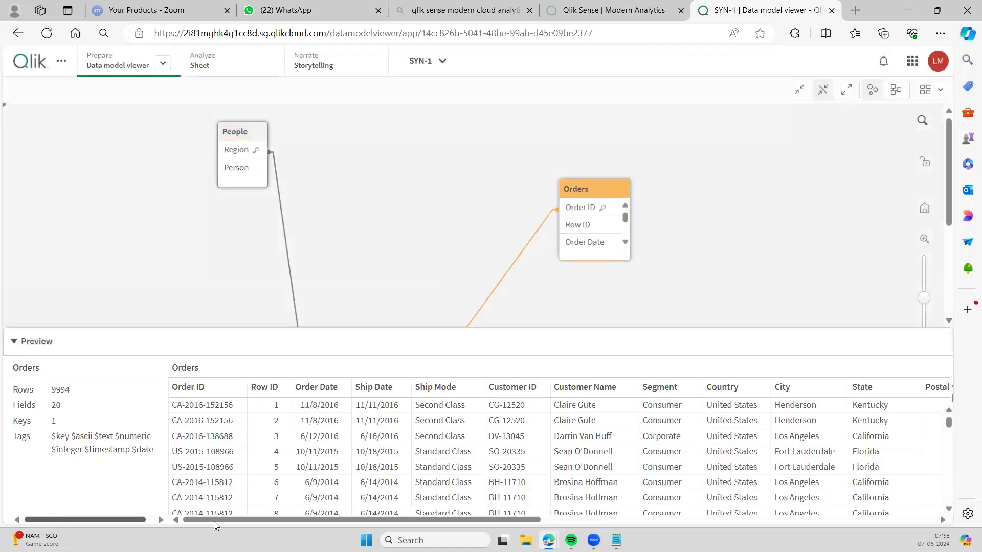
pyautogui.scroll(-15, 376, 487)
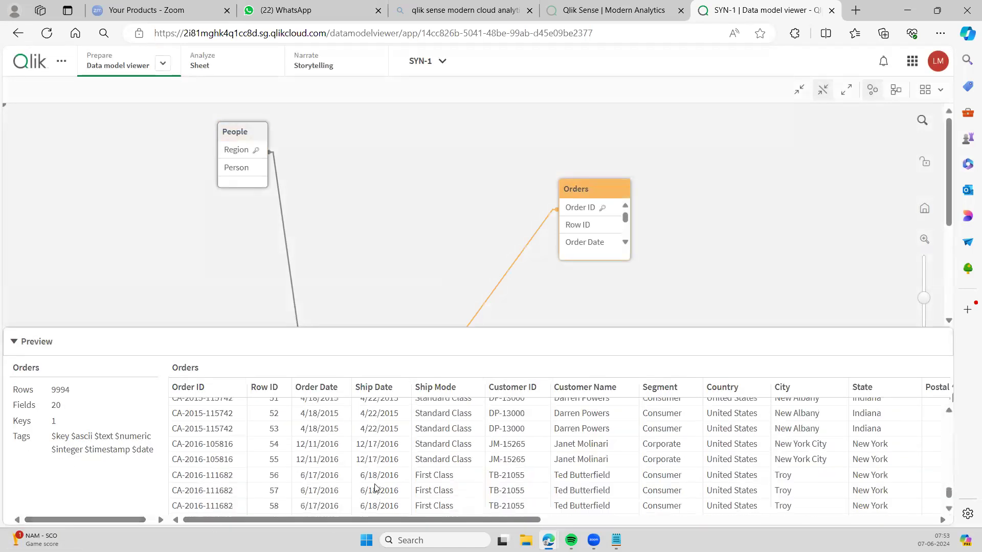
pyautogui.moveTo(454, 518); pyautogui.dragTo(424, 451)
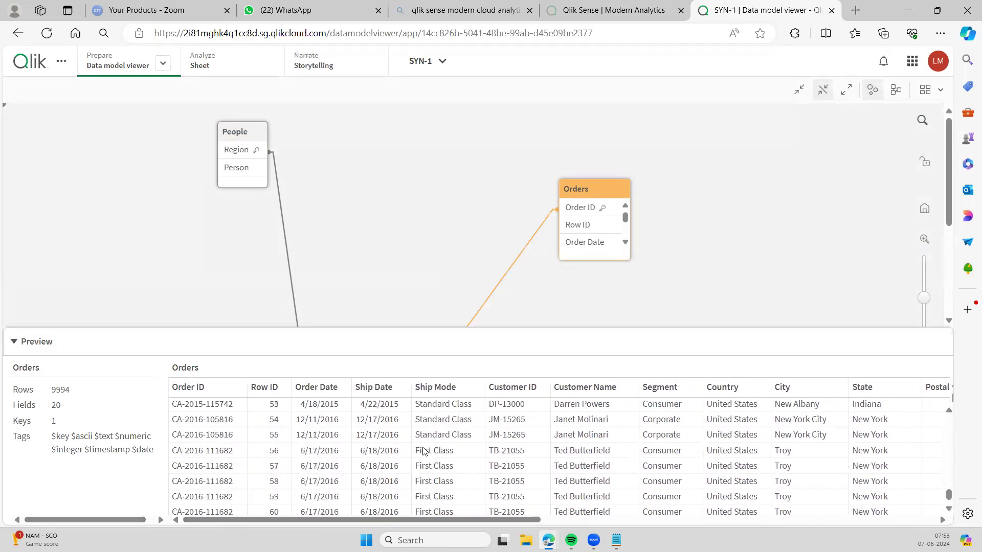
# Go back to the SYN script section and uncomment the Region field on line 15 of the Orders LOAD statement
pyautogui.click(162, 64)
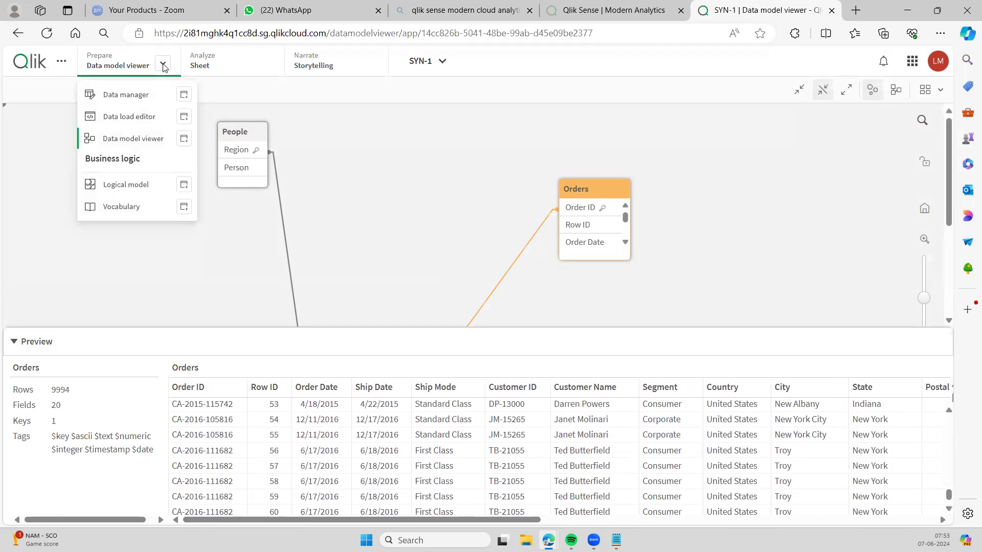
pyautogui.click(148, 122)
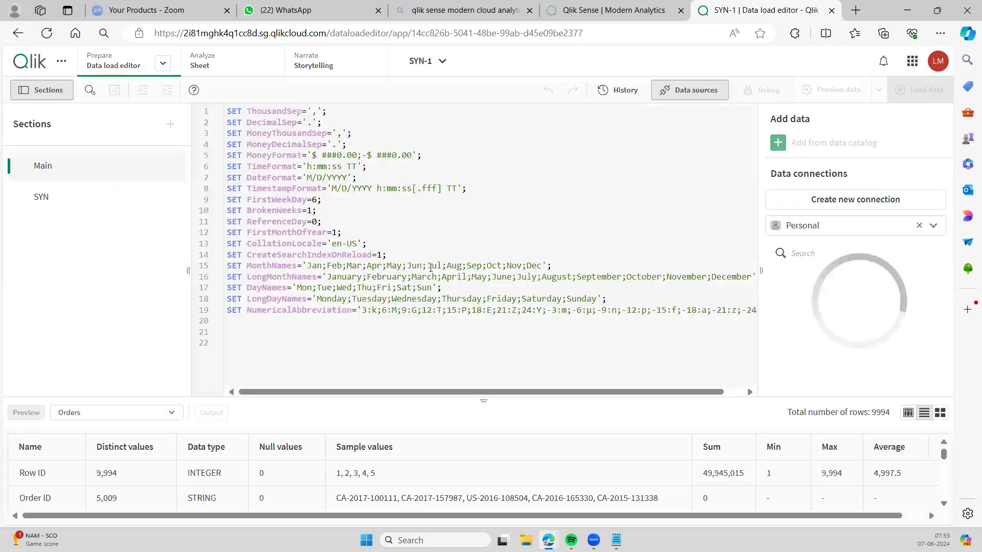
pyautogui.click(78, 202)
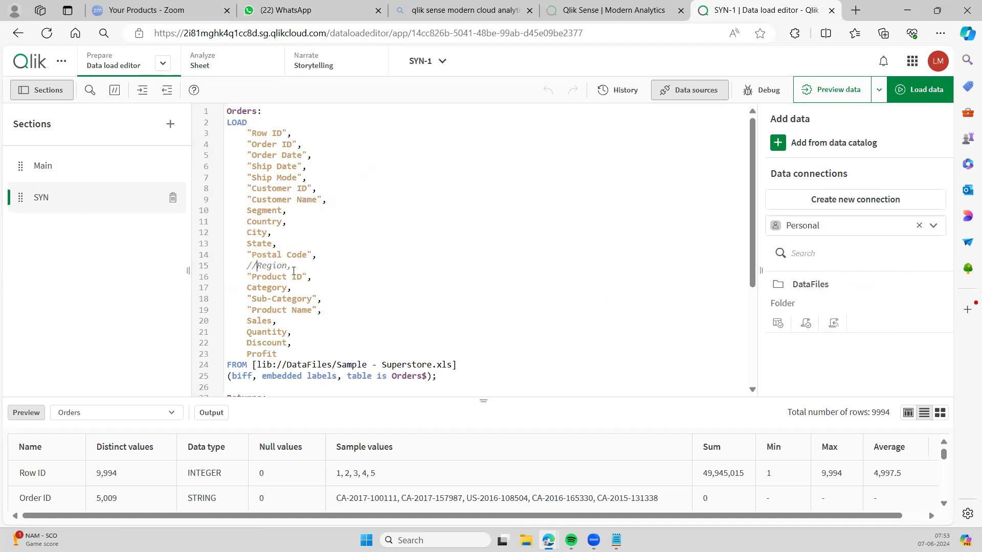
pyautogui.press('BackSpace')
pyautogui.press('BackSpace')
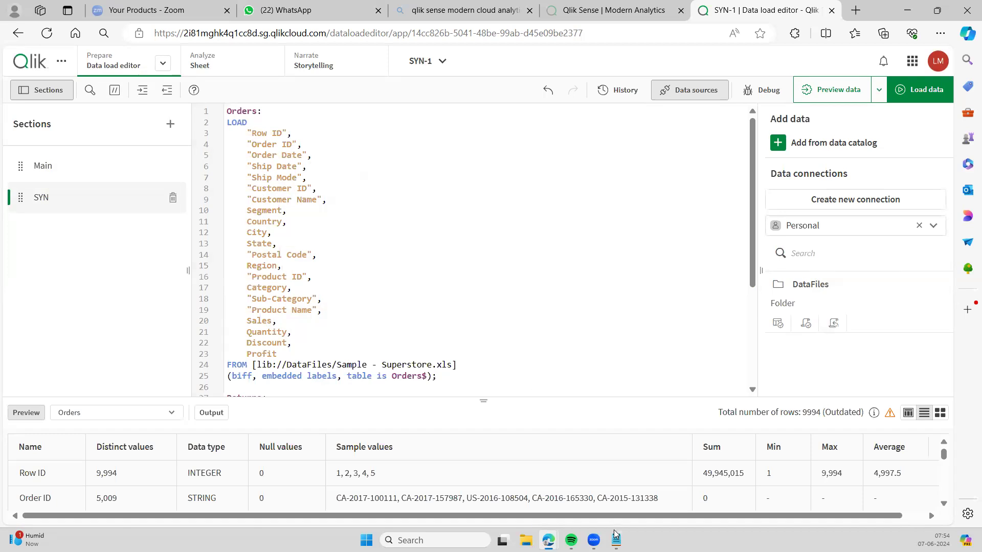
# Look up the field-renaming method in the Synthetic Key notes in Notepad, and return to the script
pyautogui.moveTo(616, 540)
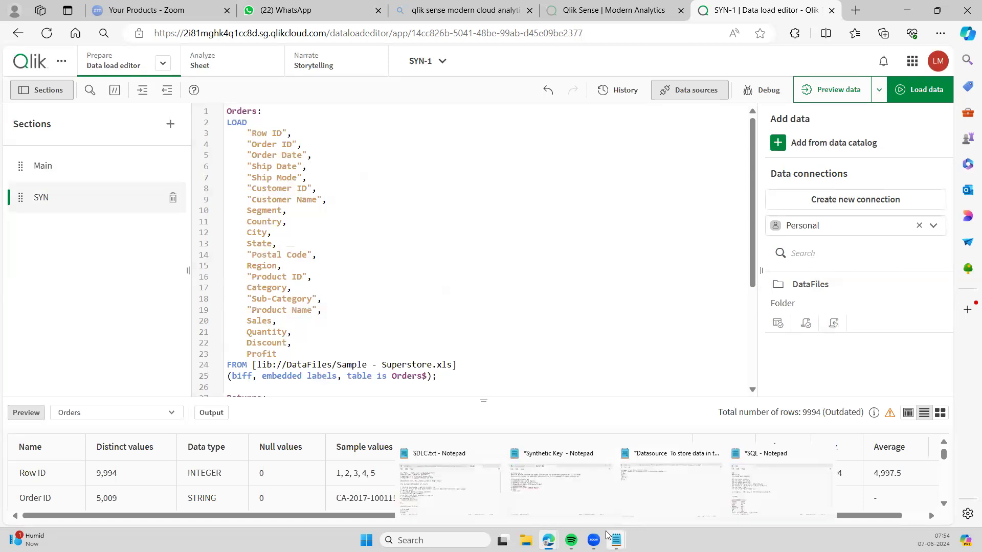
pyautogui.click(572, 504)
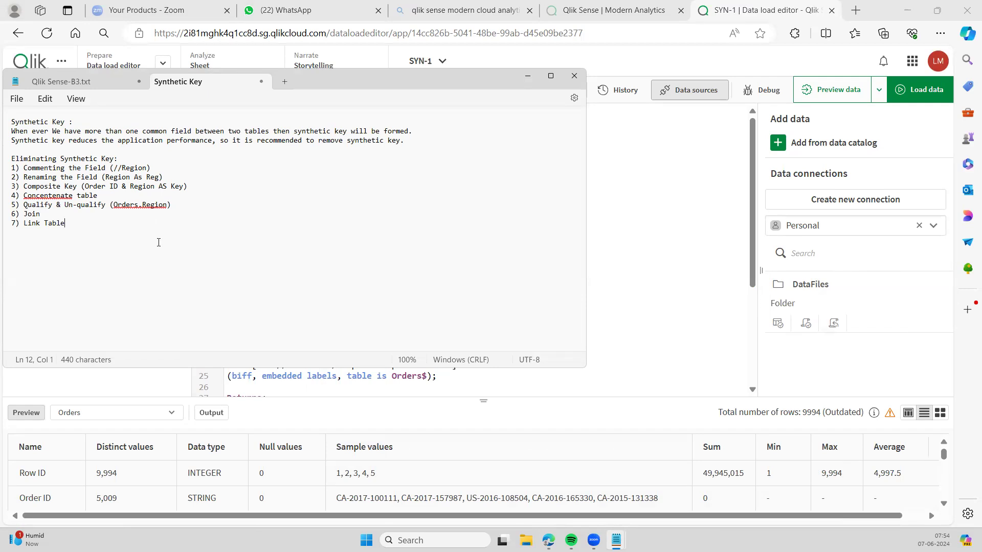
pyautogui.click(528, 76)
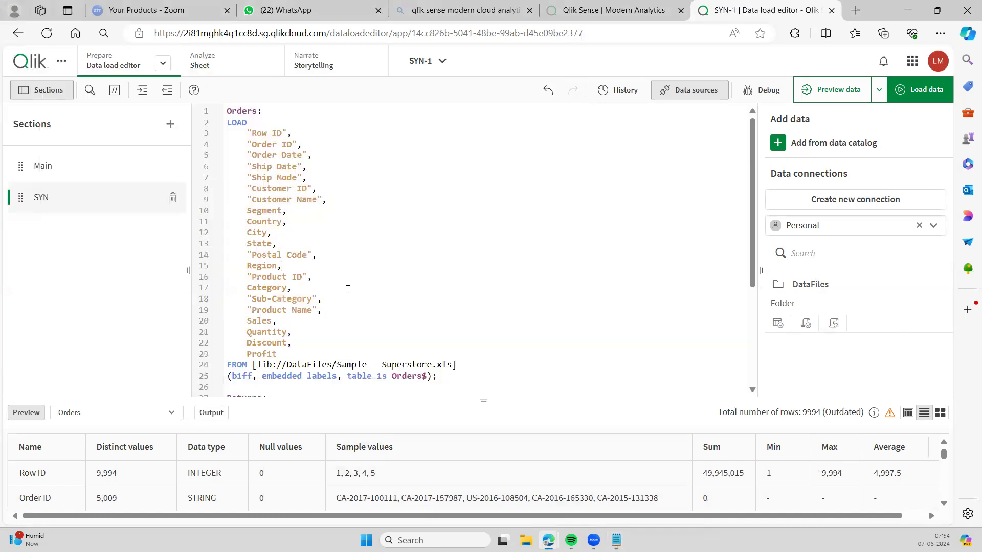
# Rename the Region field on line 15 of the Orders LOAD statement with "AS REG" and reload the data
pyautogui.click(276, 266)
pyautogui.write('AS REG')
pyautogui.click(349, 248)
pyautogui.doubleClick(294, 266)
pyautogui.click(340, 299)
pyautogui.scroll(-3, 331, 311)
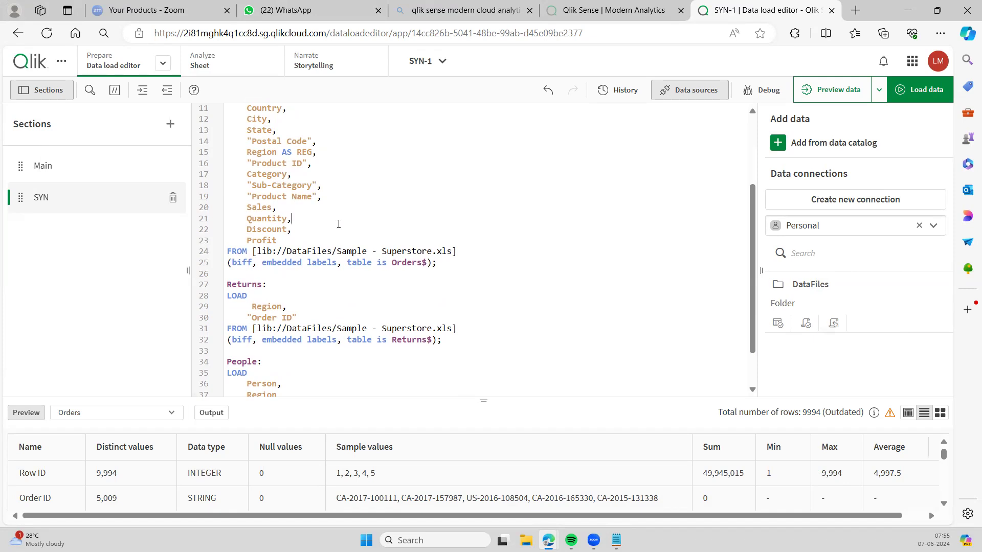
pyautogui.scroll(2, 338, 224)
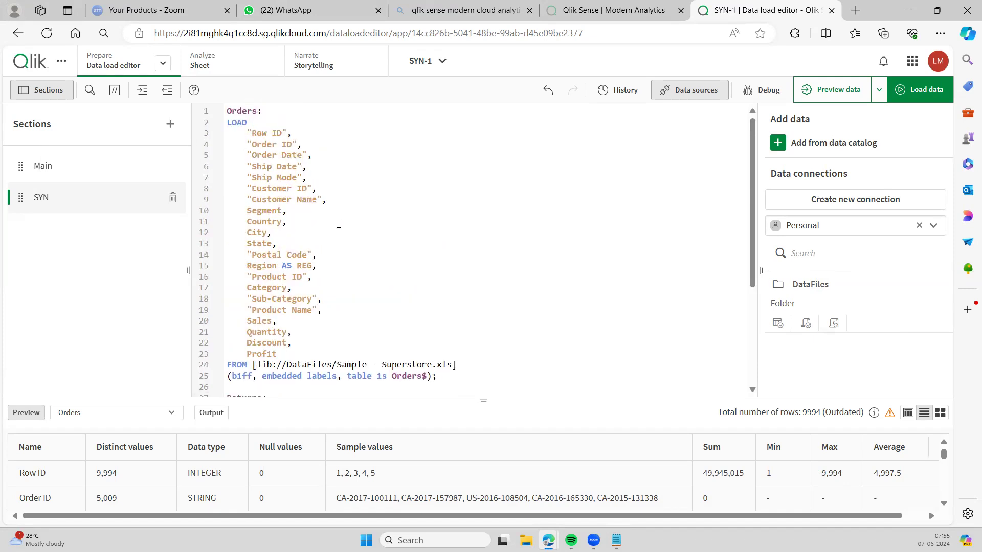
pyautogui.click(910, 96)
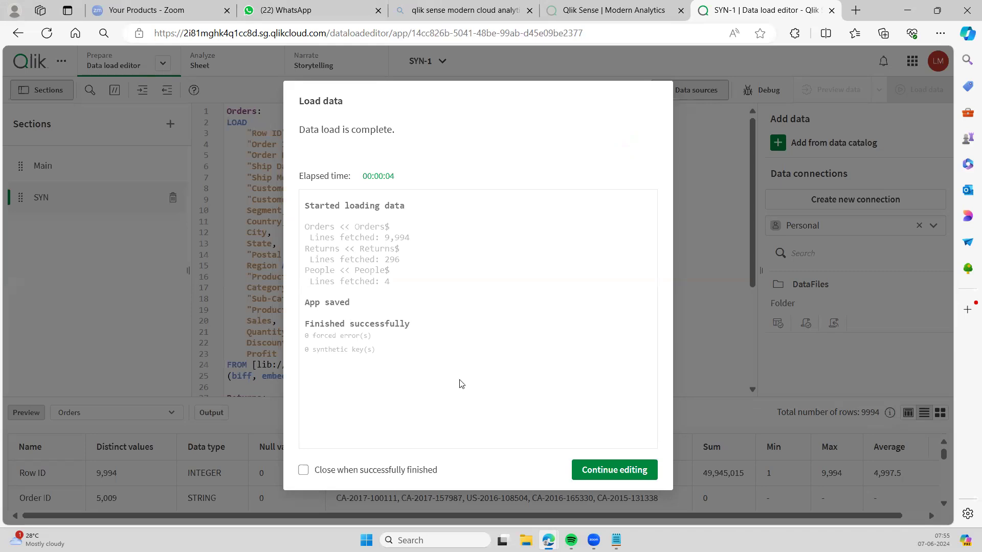
pyautogui.click(607, 476)
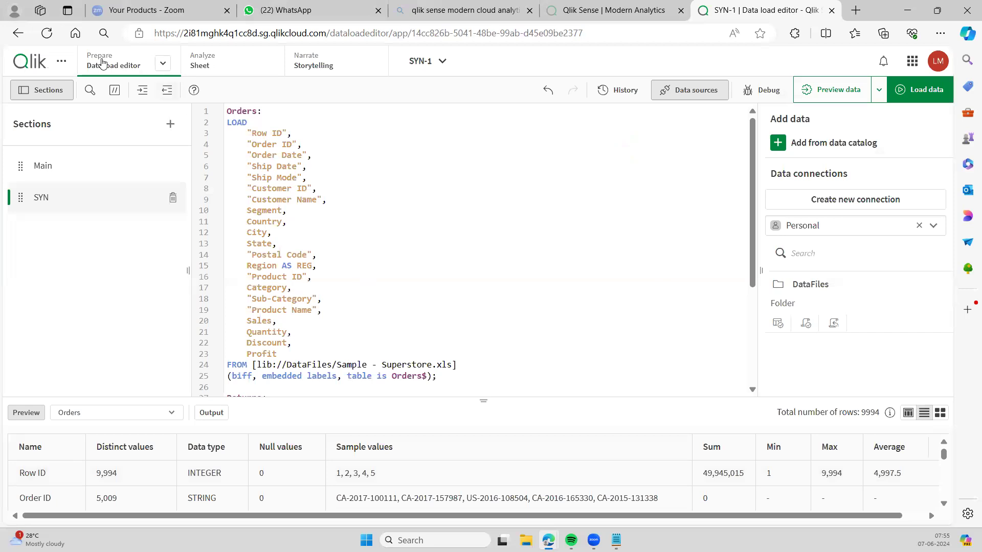
# Open the data model viewer and preview the rows of the Returns and People tables
pyautogui.click(162, 65)
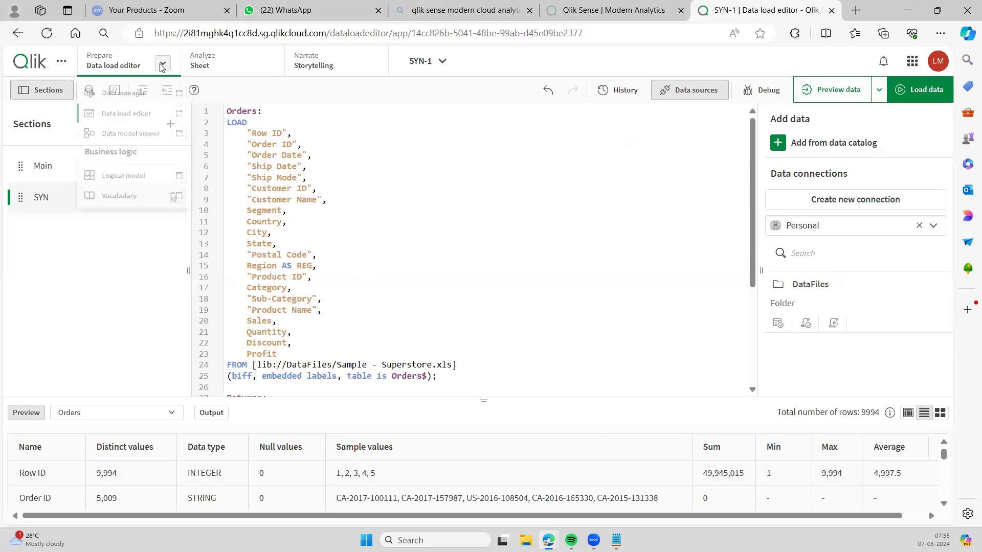
pyautogui.click(137, 145)
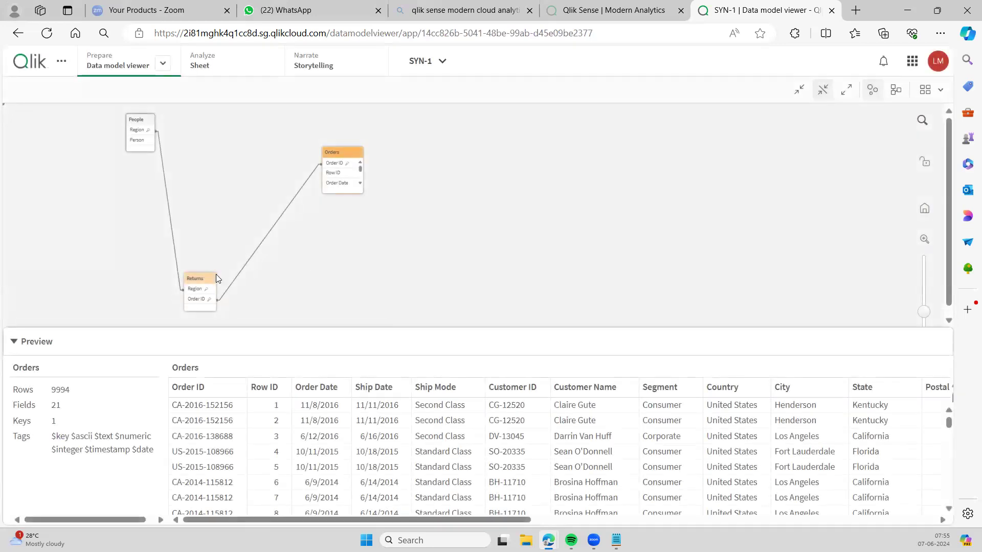
pyautogui.click(201, 282)
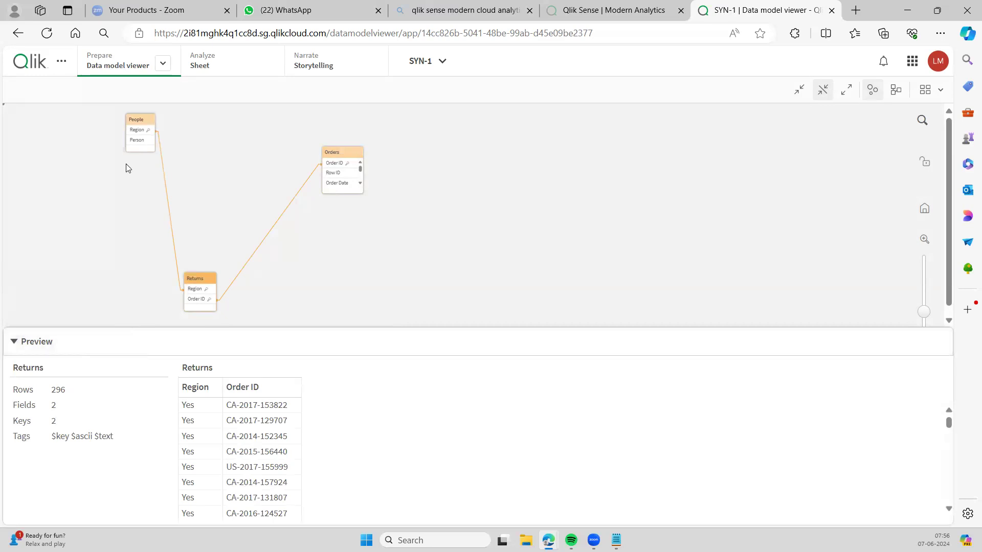
pyautogui.click(137, 126)
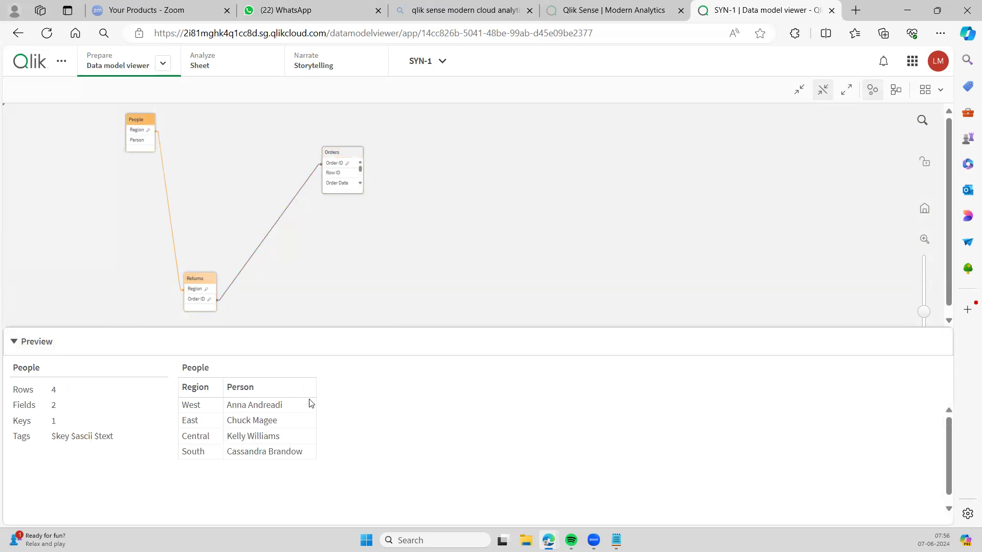
# Preview the Orders table and look through its columns for the renamed REG field
pyautogui.click(345, 156)
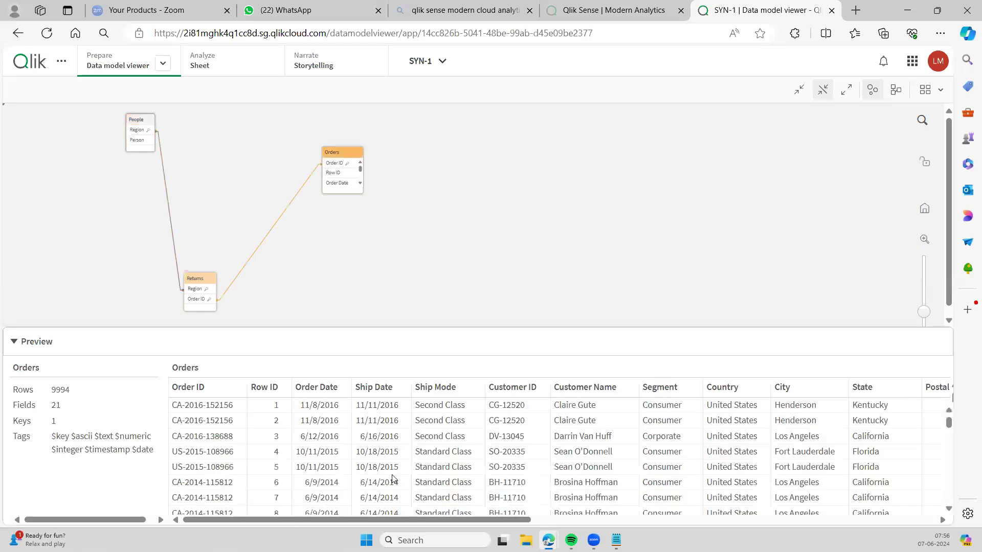
pyautogui.scroll(-12, 394, 480)
pyautogui.scroll(9, 432, 499)
pyautogui.moveTo(432, 515); pyautogui.dragTo(579, 516)
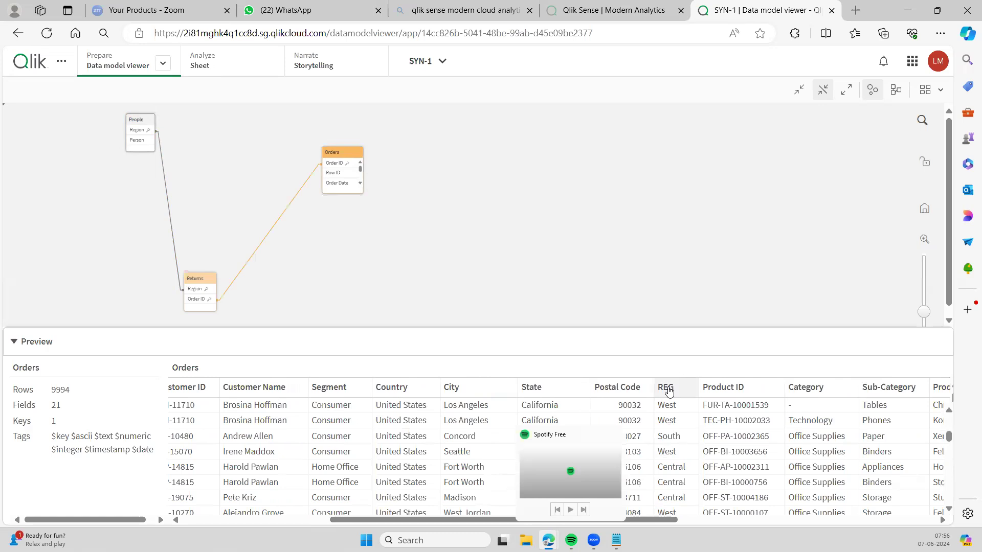
# Close the Spotify window and bring up the Orders table's preview again in the data model viewer
pyautogui.click(674, 322)
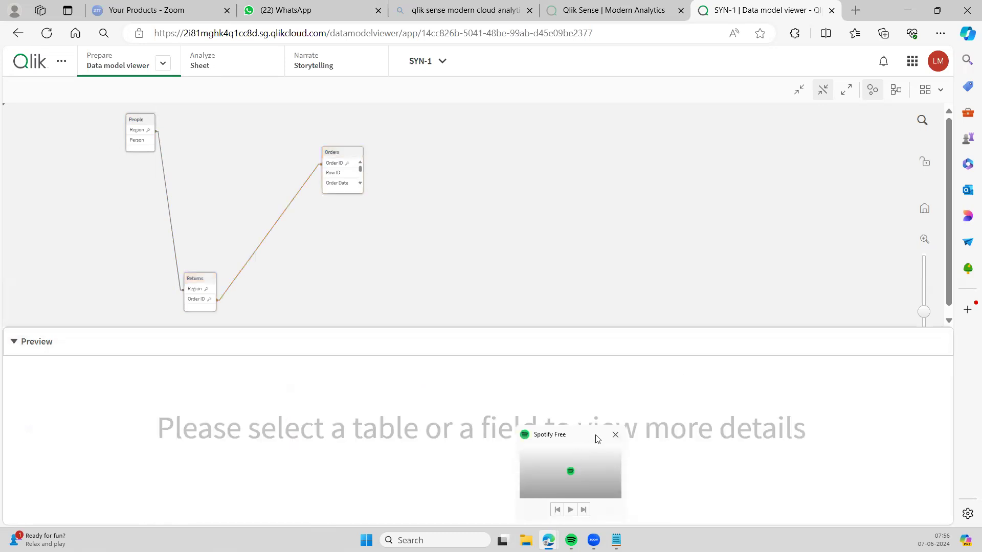
pyautogui.click(615, 435)
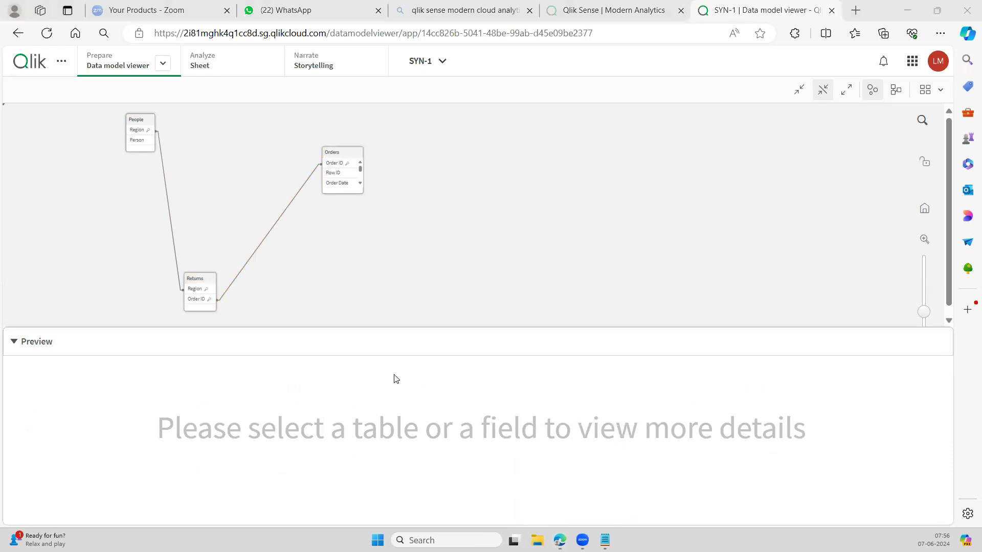
pyautogui.click(112, 341)
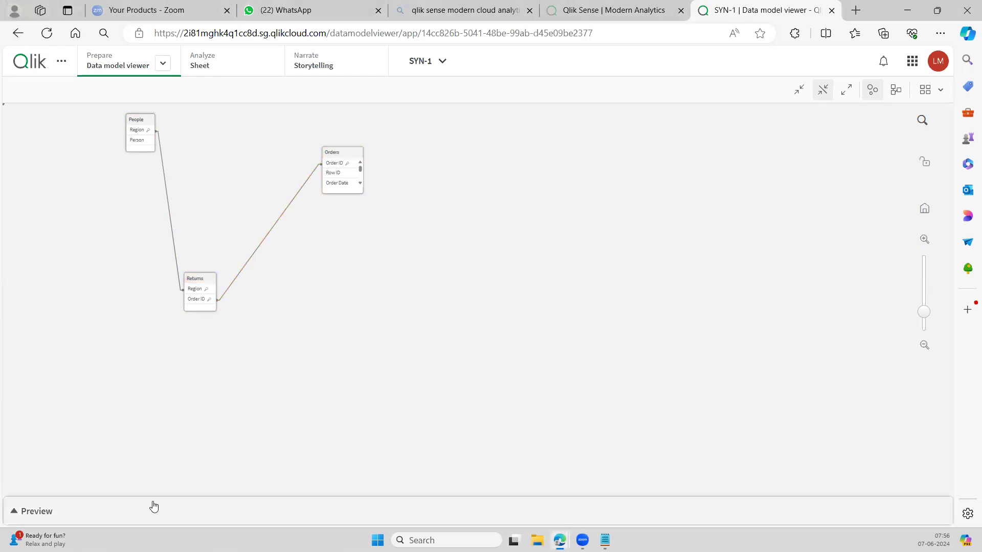
pyautogui.click(136, 513)
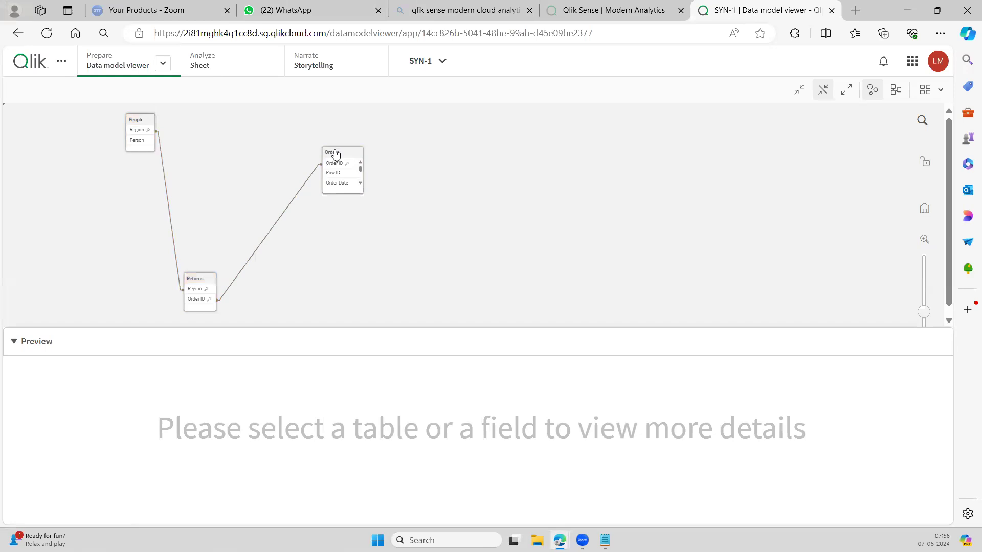
pyautogui.click(335, 153)
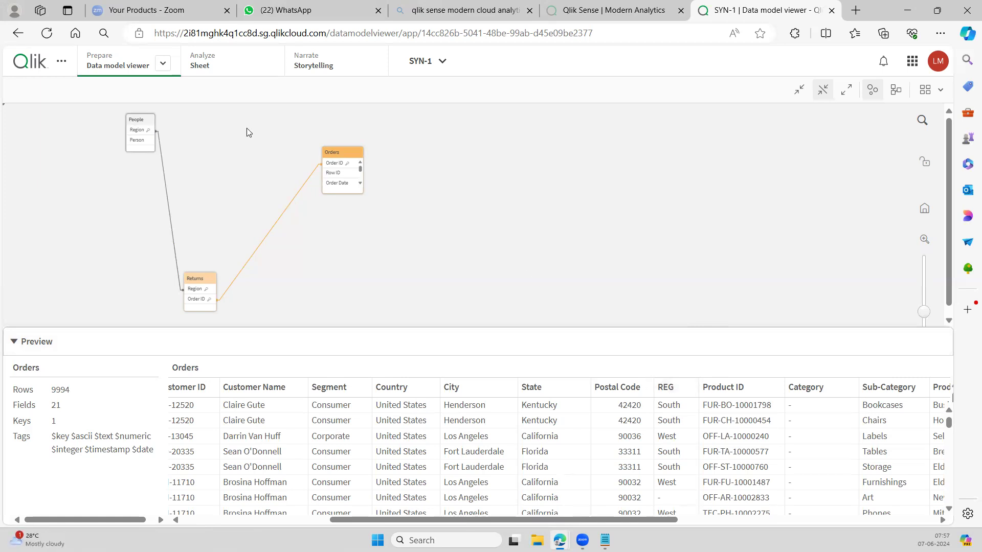
# Return to the data load editor and look up the composite key method in the Synthetic Key notes in Notepad
pyautogui.click(163, 64)
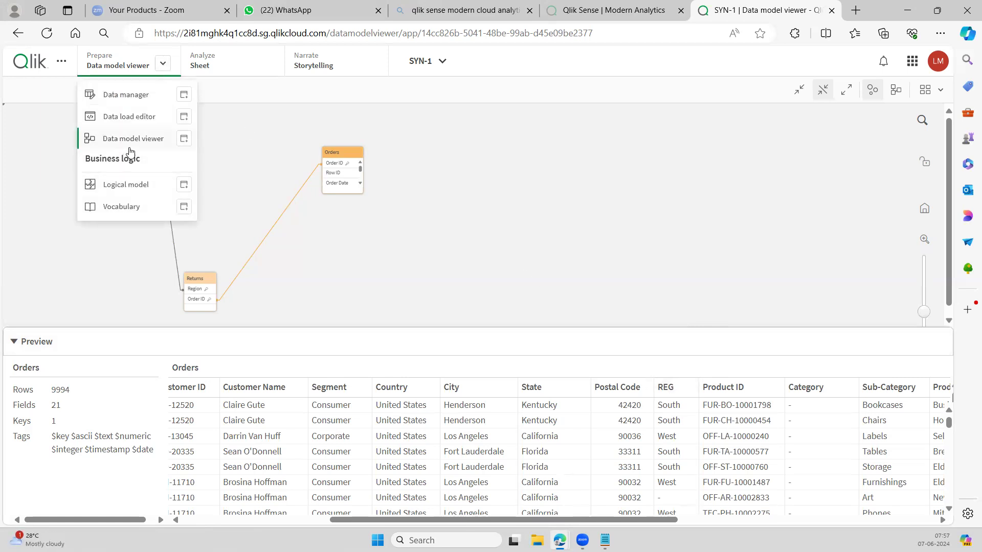
pyautogui.click(137, 123)
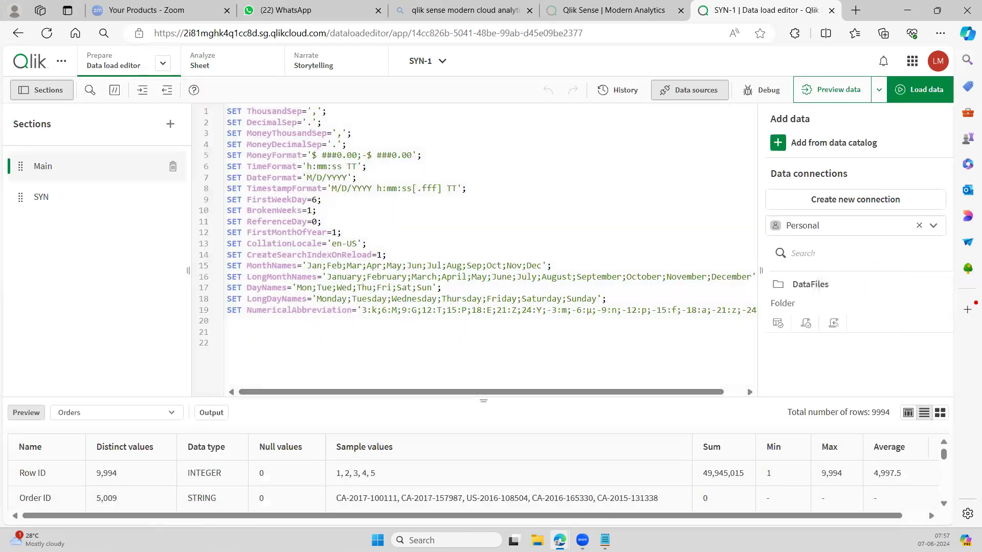
pyautogui.moveTo(605, 540)
pyautogui.click(555, 498)
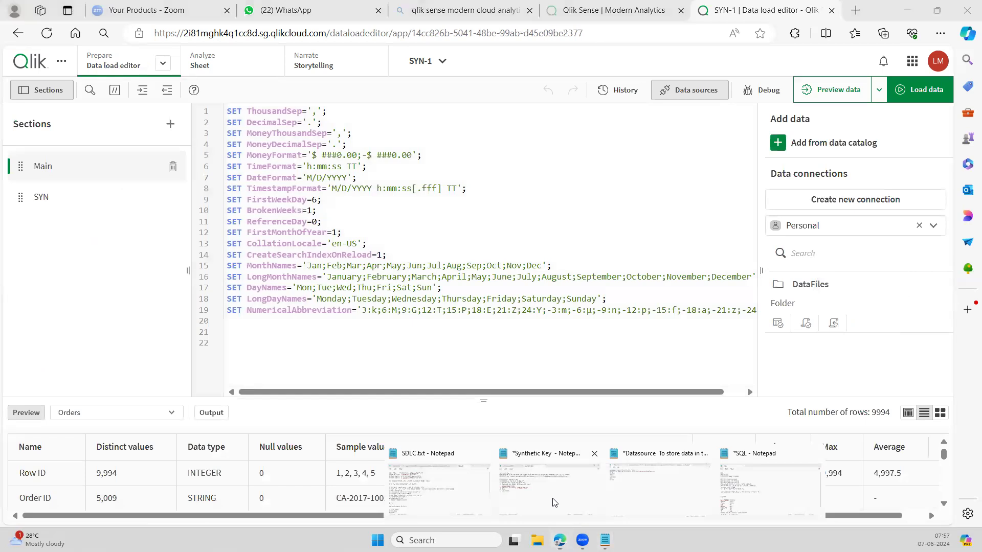
pyautogui.click(213, 182)
pyautogui.click(204, 200)
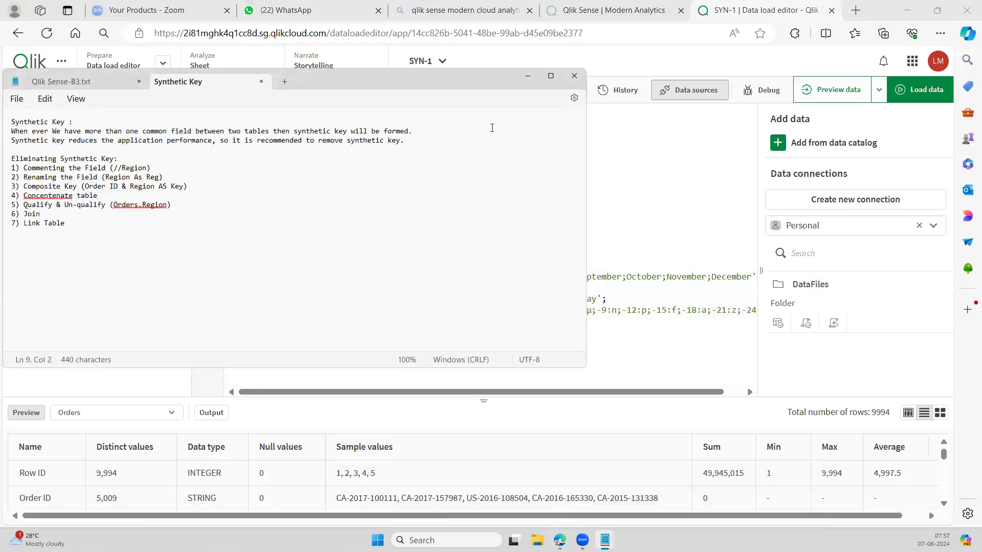
pyautogui.click(527, 76)
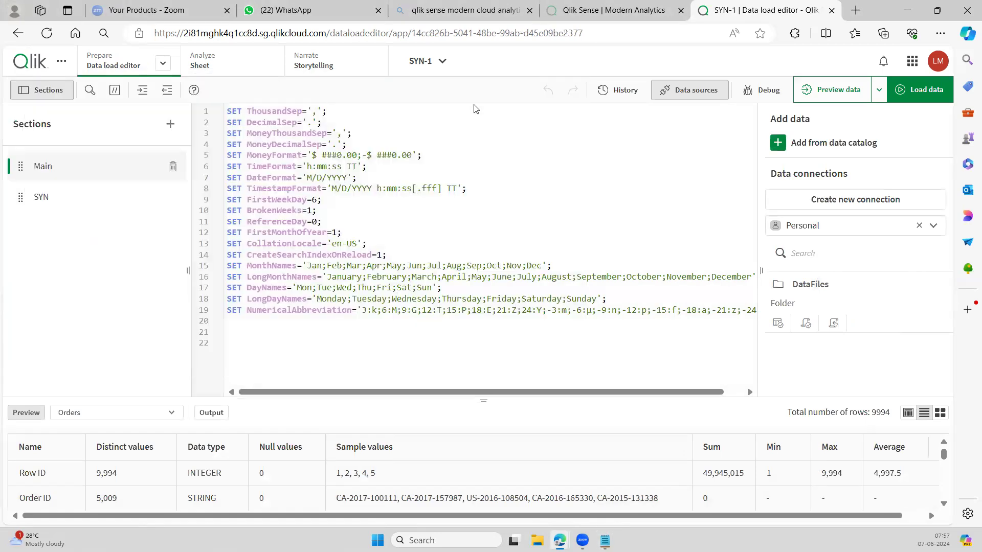
# Open the SYN script section and remove the "AS REG" alias from the Region field on line 15 of the Orders LOAD statement
pyautogui.click(70, 200)
pyautogui.click(359, 244)
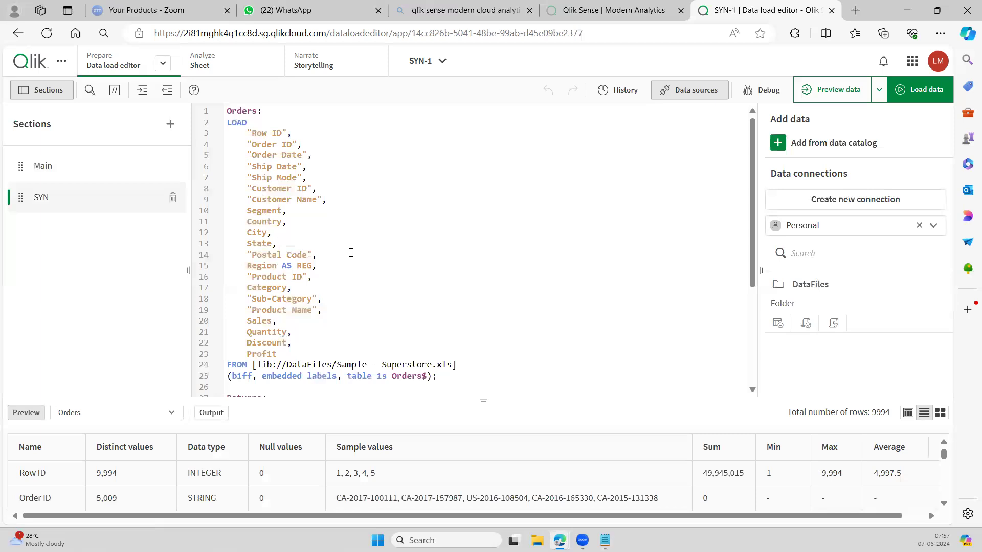
pyautogui.click(312, 264)
pyautogui.press('BackSpace')
pyautogui.press('BackSpace')
pyautogui.press('BackSpace')
pyautogui.press('BackSpace')
pyautogui.press('BackSpace')
pyautogui.press('BackSpace')
pyautogui.press('BackSpace')
pyautogui.click(377, 291)
# Compare the fields of the Orders and Returns tables and insert a blank line directly below LOAD in the Orders statement
pyautogui.scroll(-2, 381, 291)
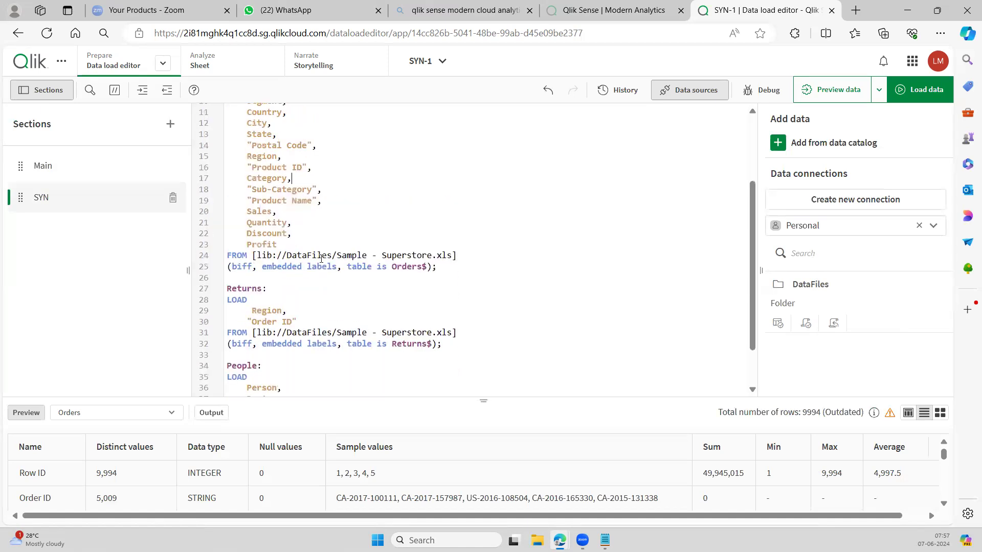
pyautogui.scroll(2, 355, 240)
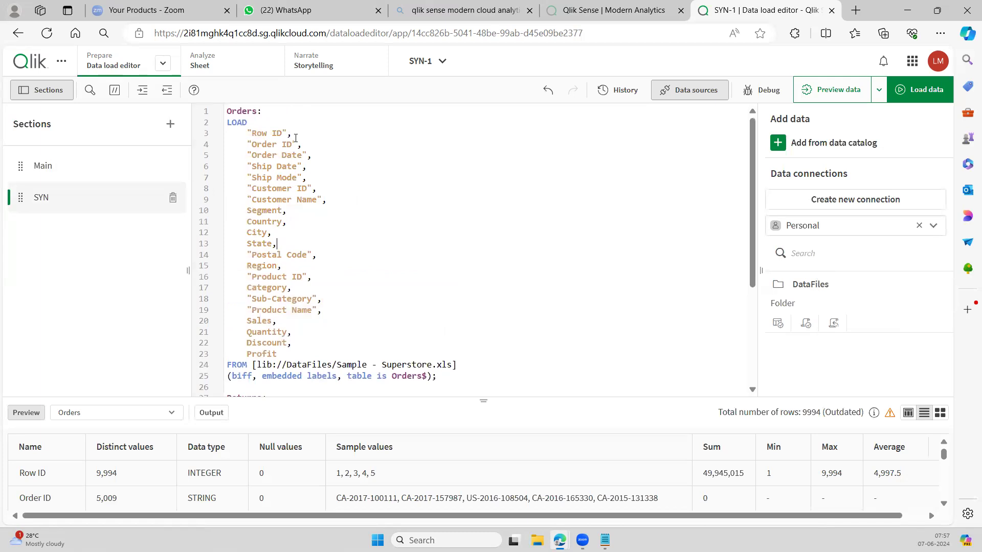
pyautogui.click(258, 123)
pyautogui.press('Return')
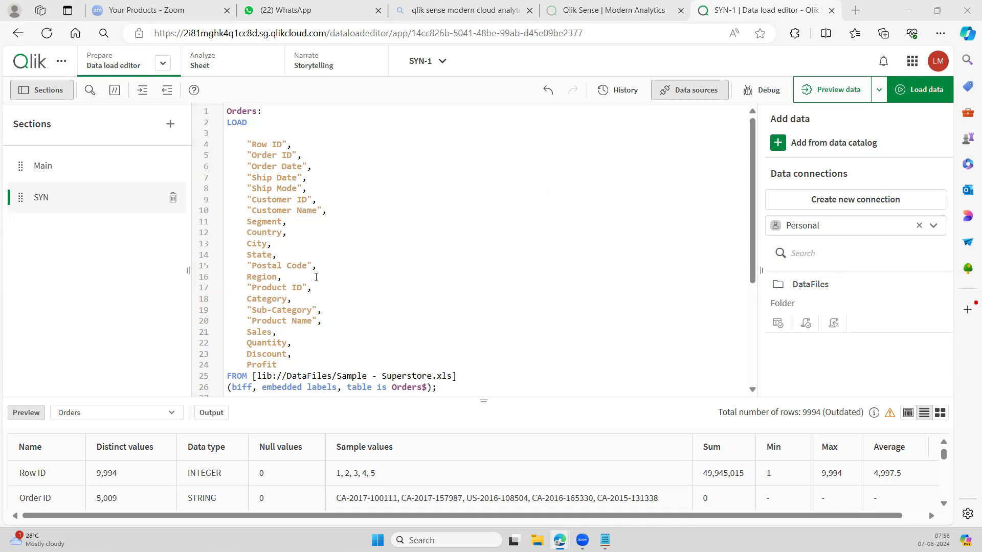
pyautogui.scroll(-5, 316, 277)
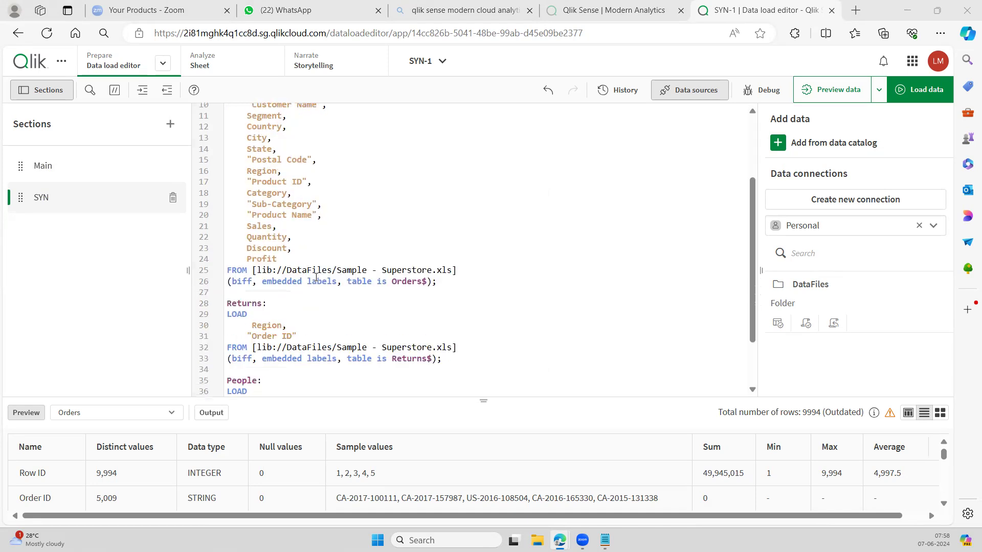
pyautogui.scroll(5, 288, 297)
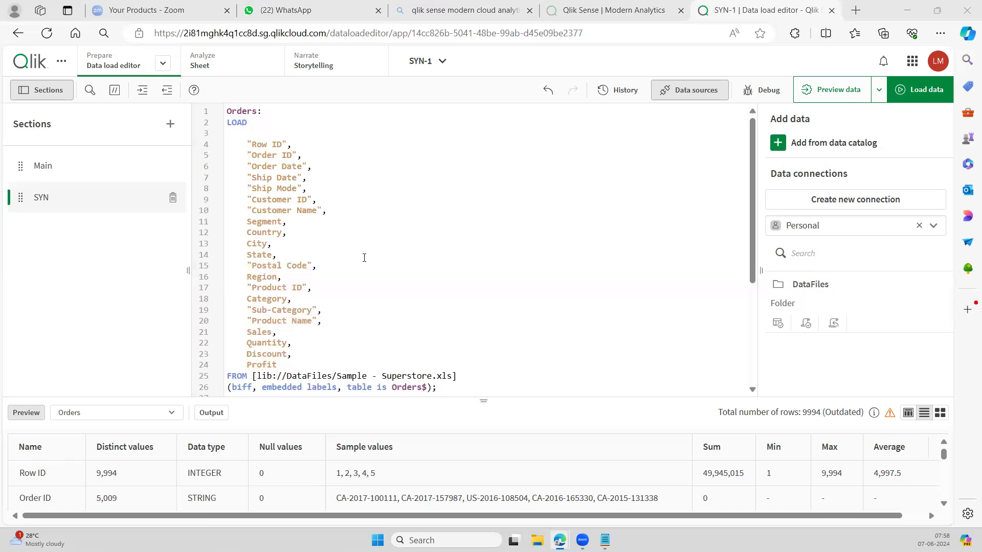
pyautogui.click(252, 133)
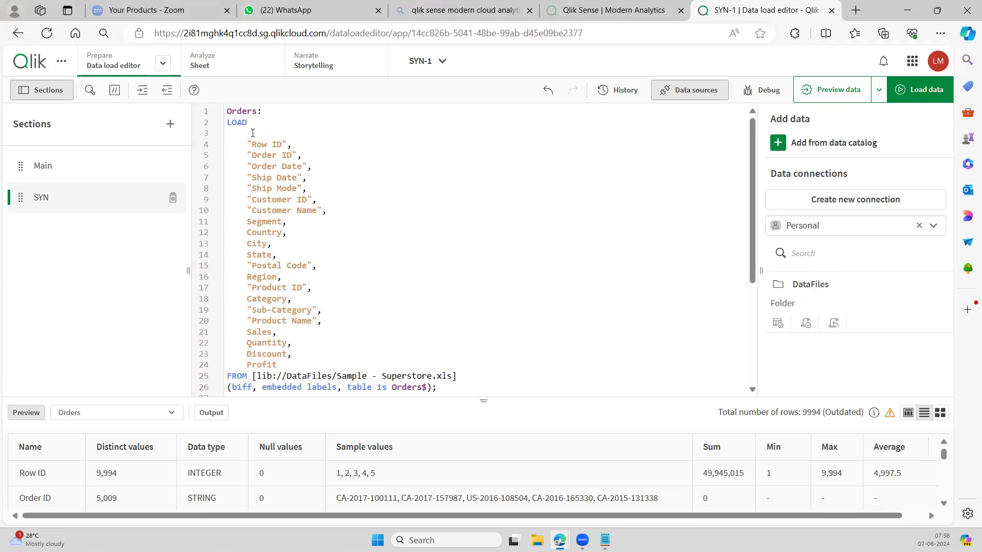
pyautogui.write('[o')
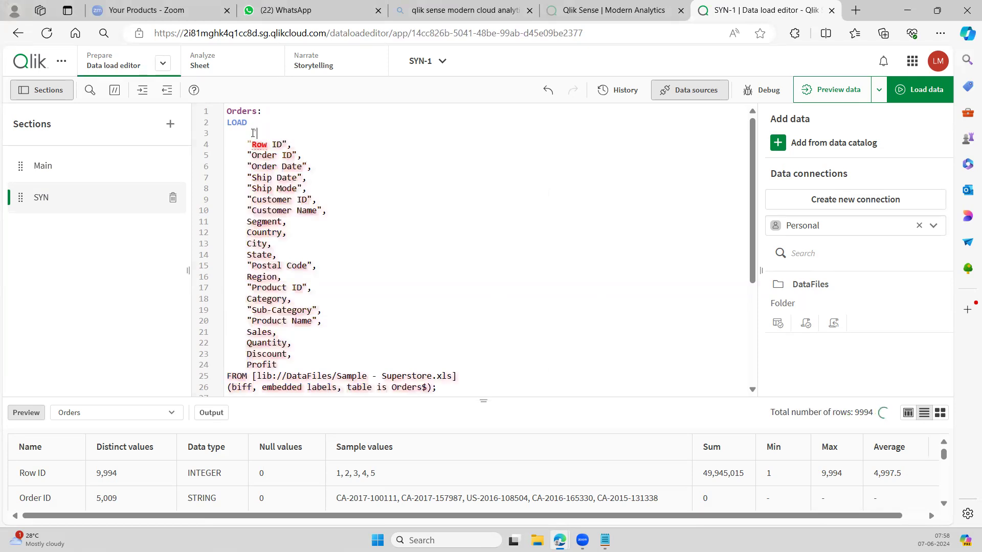
pyautogui.write('rder ID')
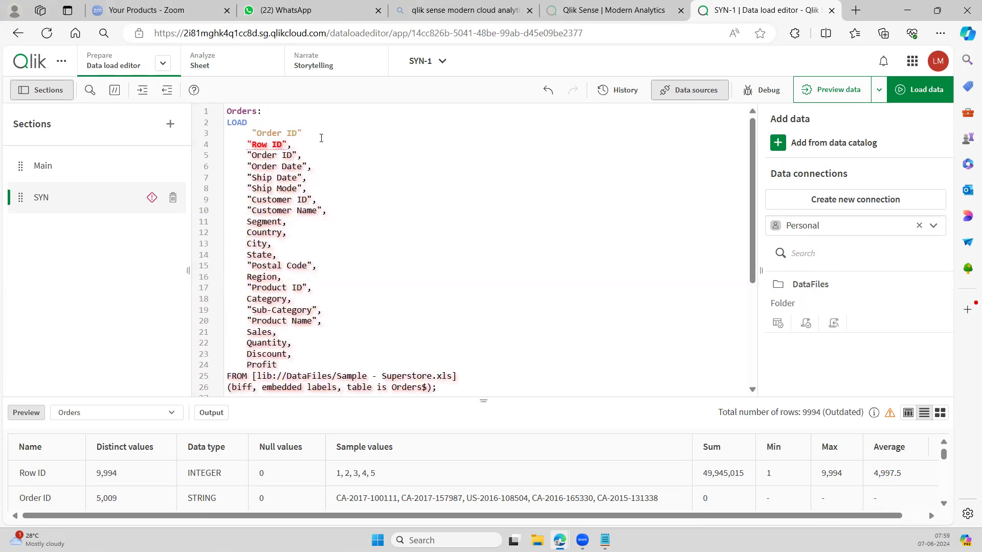
pyautogui.press('BackSpace')
pyautogui.press('BackSpace')
pyautogui.press('BackSpace')
pyautogui.press('BackSpace')
pyautogui.press('BackSpace')
pyautogui.press('BackSpace')
pyautogui.press('BackSpace')
pyautogui.press('BackSpace')
pyautogui.press('BackSpace')
pyautogui.press('BackSpace')
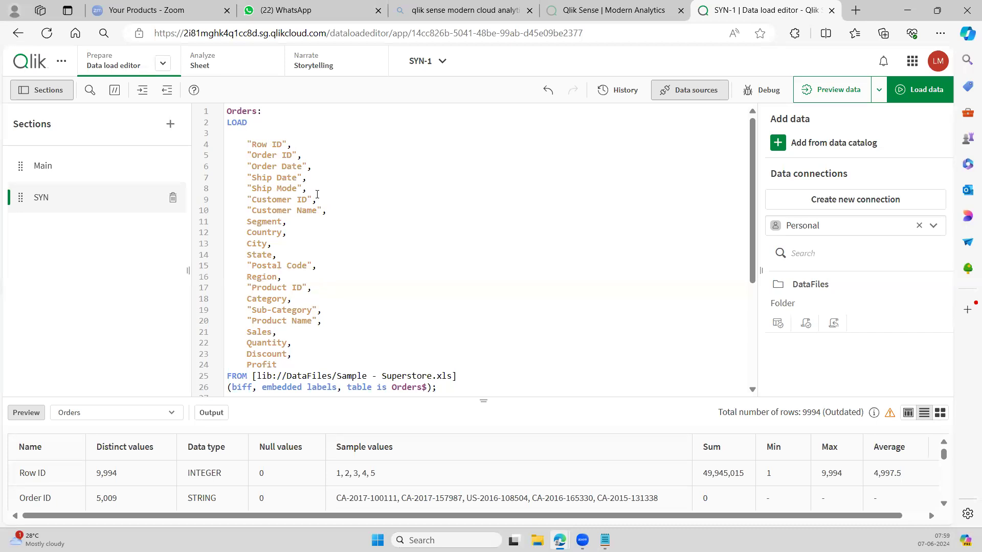
# Copy the "Order ID" field name onto blank line 3 of the Orders LOAD statement and append &'-'& to it
pyautogui.moveTo(297, 155); pyautogui.dragTo(243, 152)
pyautogui.hotkey('ctrl', 'c')
pyautogui.click(257, 134)
pyautogui.hotkey('ctrl', 'v')
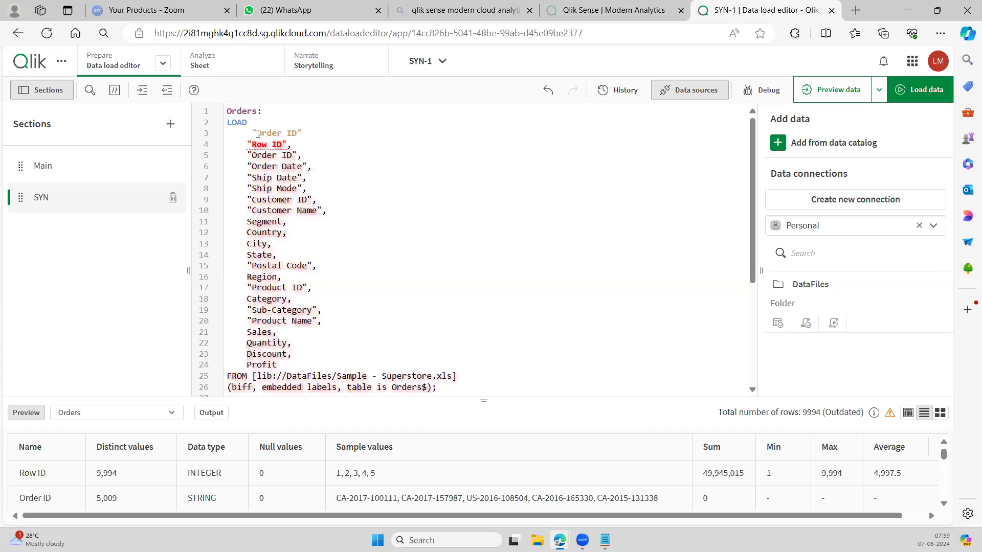
pyautogui.write('&')
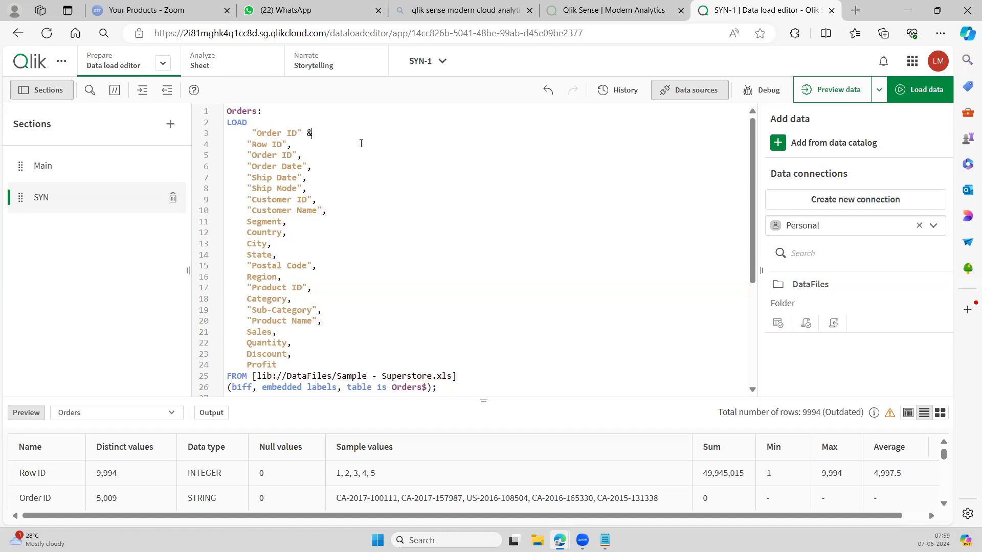
pyautogui.write("'-'")
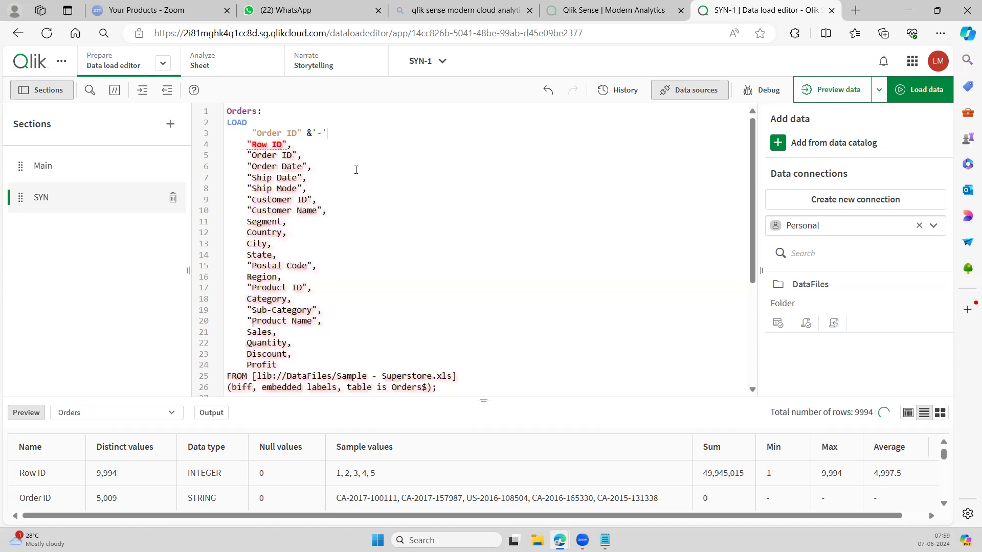
pyautogui.write('&')
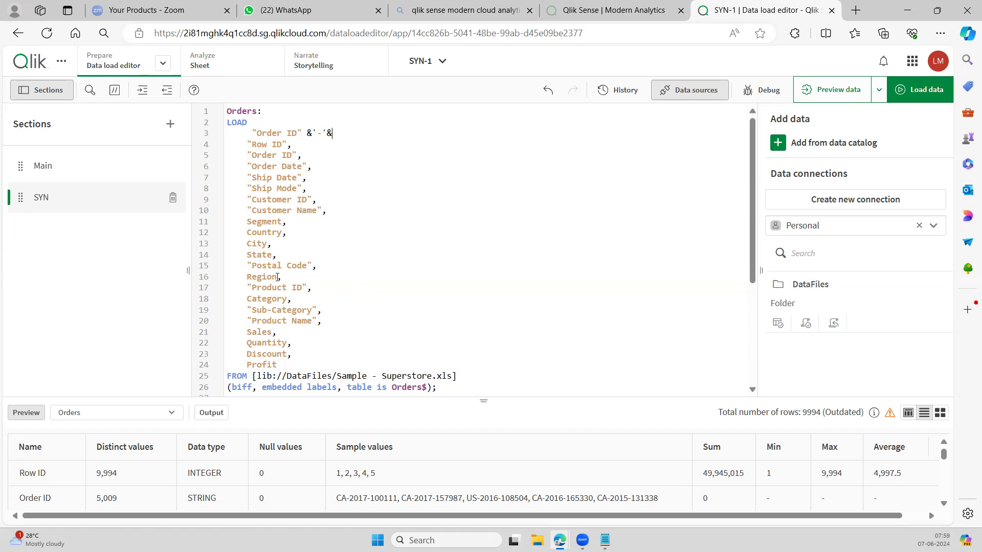
# Complete the composite key expression on line 3 with Region and the alias "AS Key", ending the line with a comma
pyautogui.moveTo(277, 277); pyautogui.dragTo(247, 274)
pyautogui.click(348, 134)
pyautogui.write('Region')
pyautogui.click(353, 185)
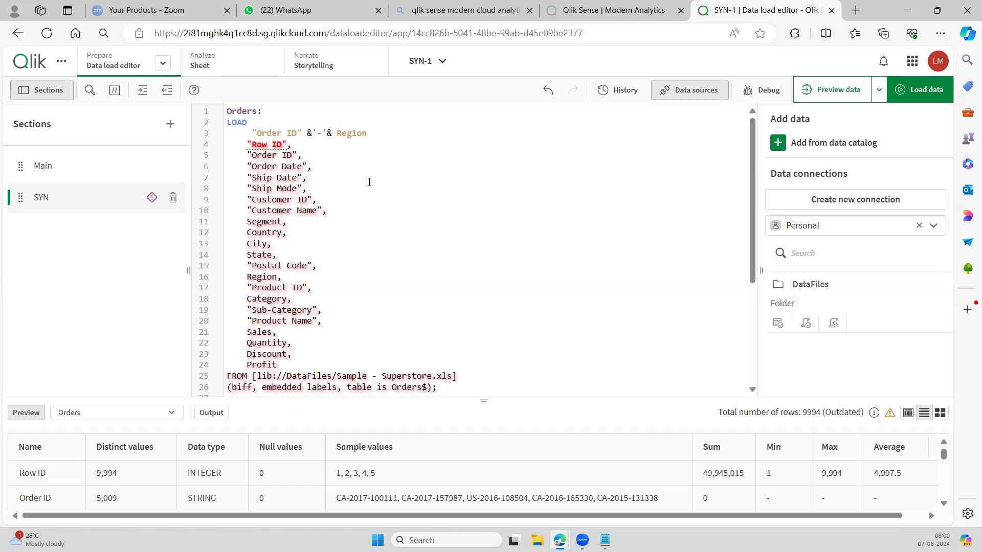
pyautogui.click(376, 133)
pyautogui.write(',')
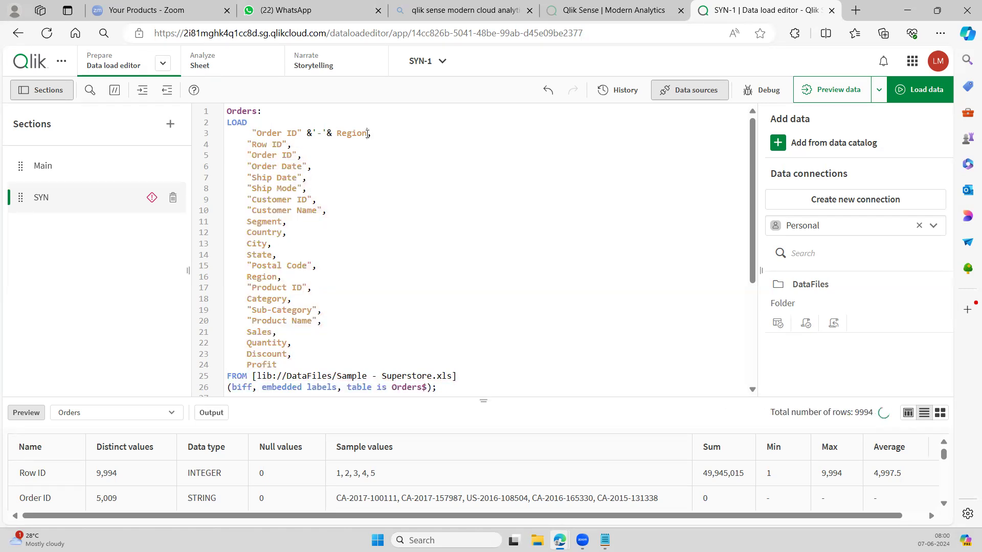
pyautogui.click(367, 133)
pyautogui.write('AS ')
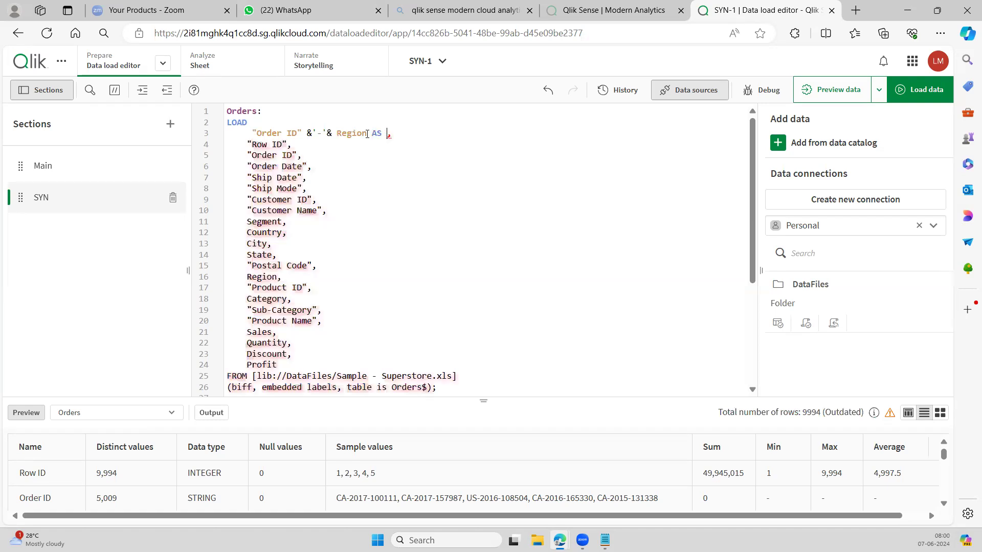
pyautogui.write('Key')
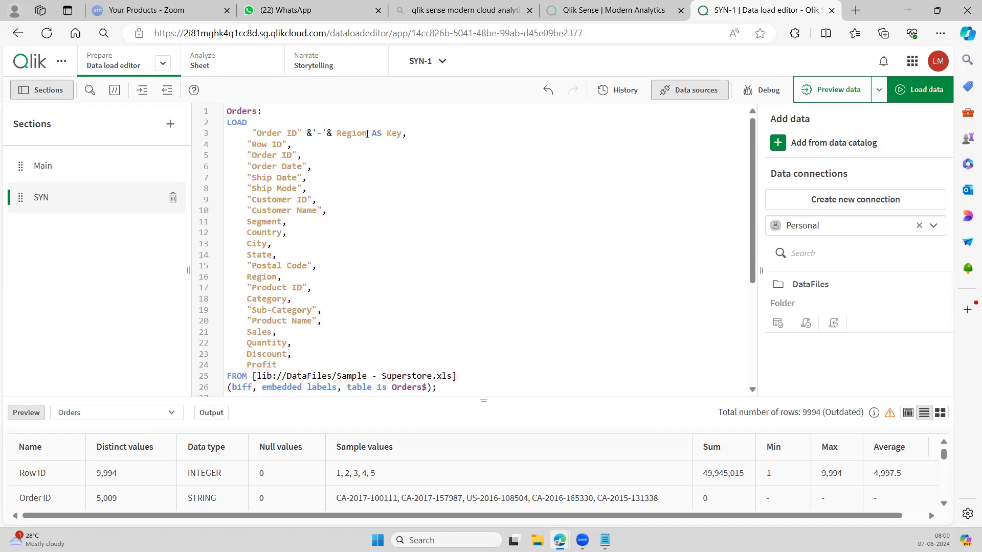
pyautogui.click(372, 188)
pyautogui.scroll(-2, 352, 184)
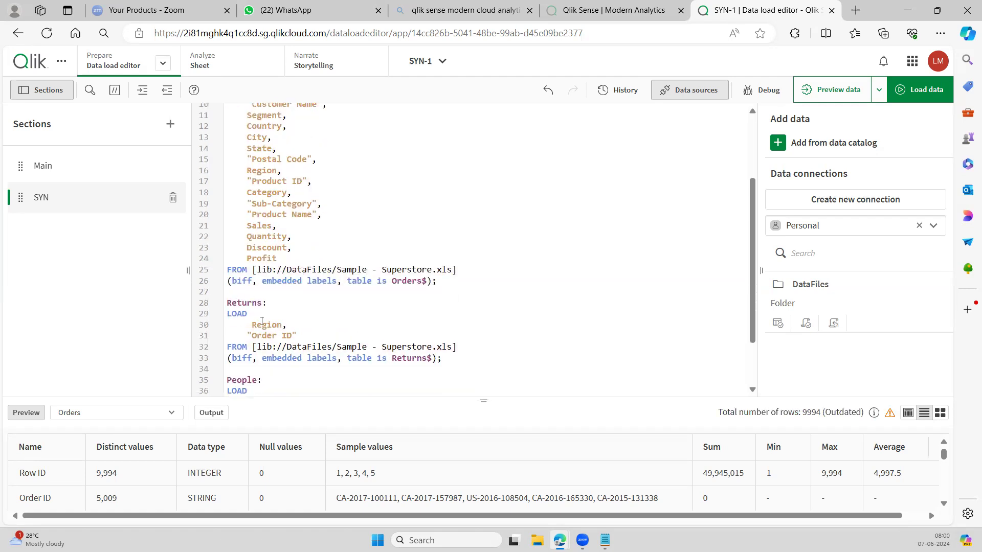
# Copy the composite key expression from line 3 of Orders onto a new line below LOAD in Returns, ending it with a comma
pyautogui.scroll(2, 377, 182)
pyautogui.scroll(-3, 413, 169)
pyautogui.scroll(3, 394, 149)
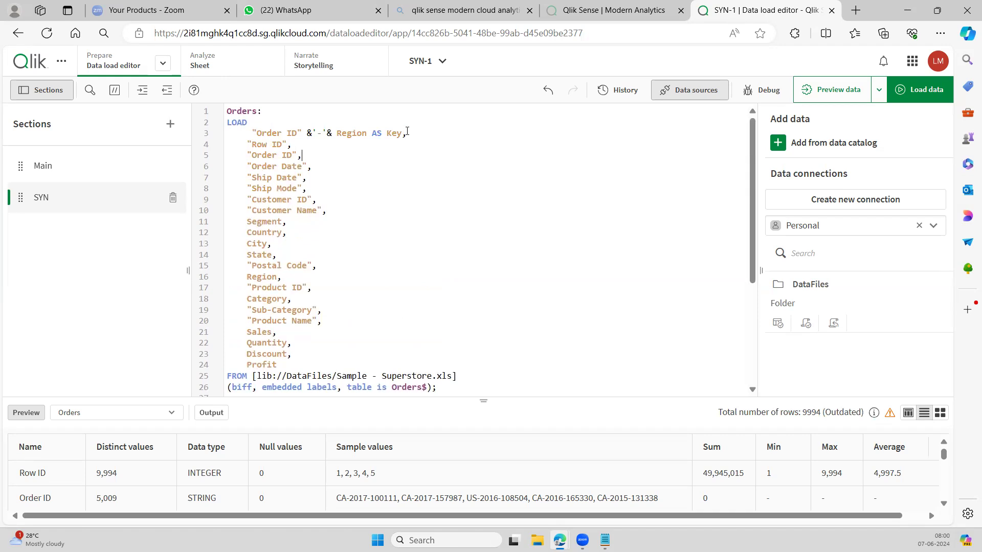
pyautogui.moveTo(392, 130); pyautogui.dragTo(253, 133)
pyautogui.hotkey('ctrl', 'c')
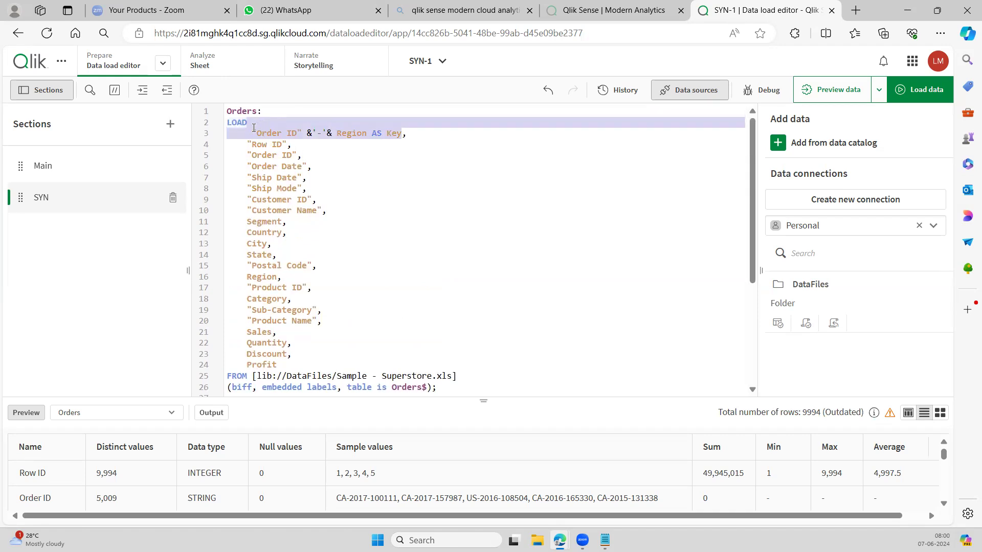
pyautogui.click(281, 190)
pyautogui.scroll(-5, 281, 190)
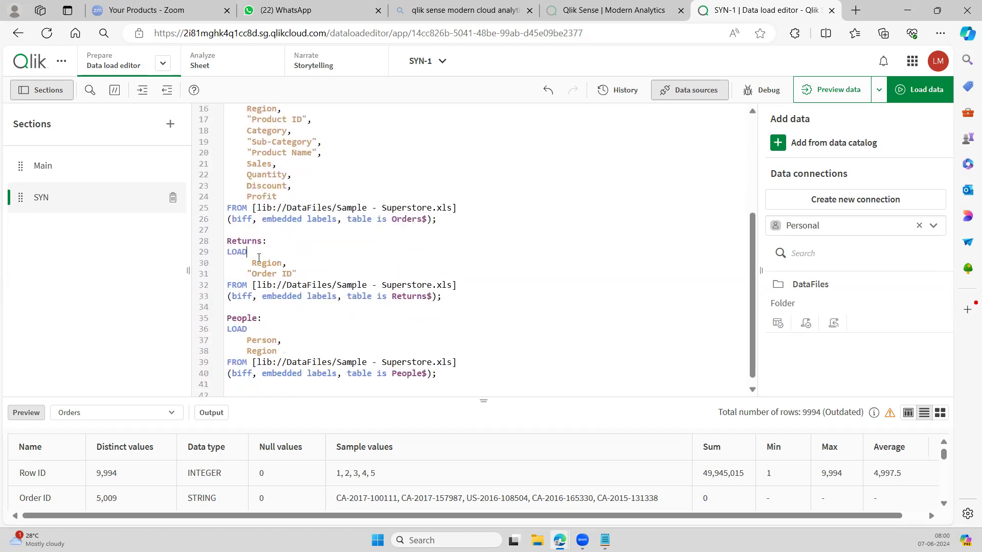
pyautogui.press('Return')
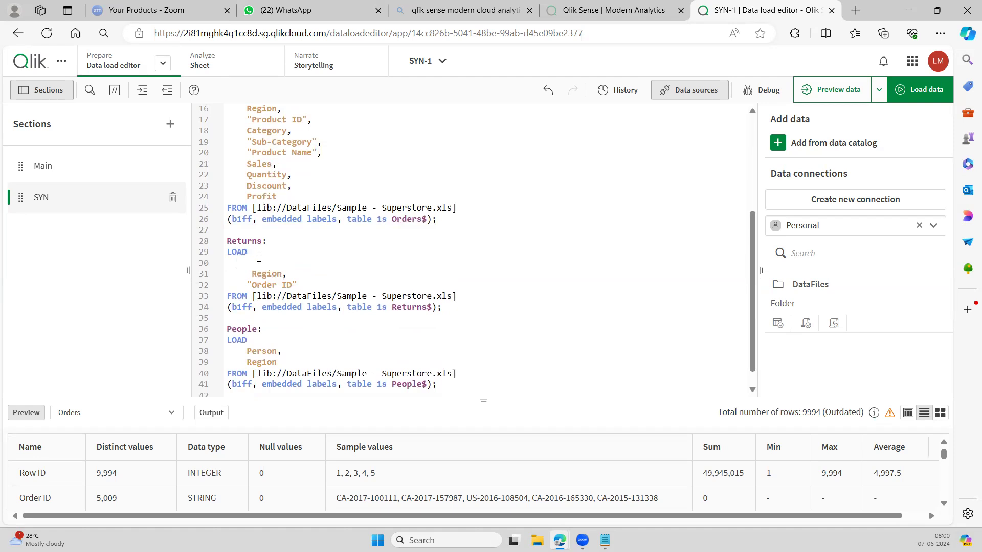
pyautogui.hotkey('ctrl', 'v')
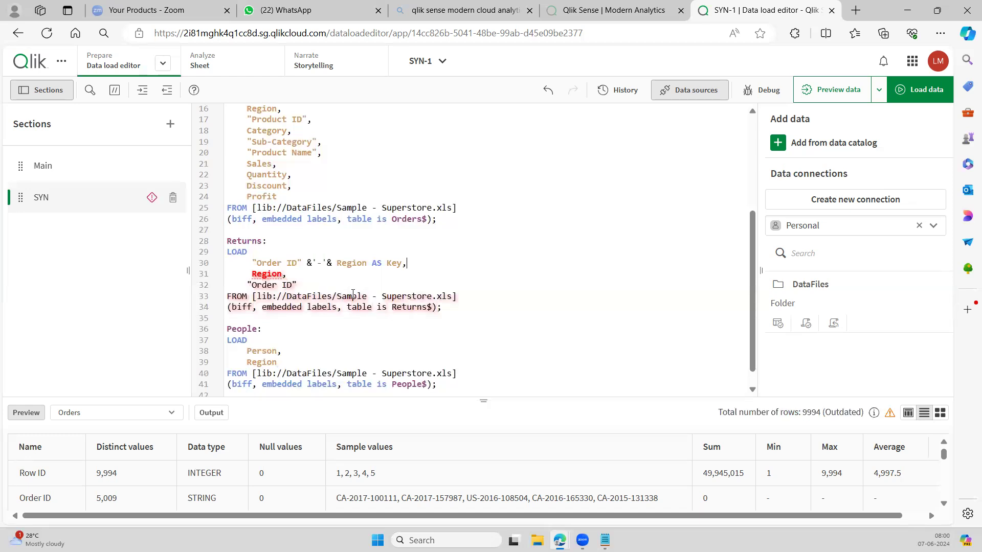
pyautogui.write(',')
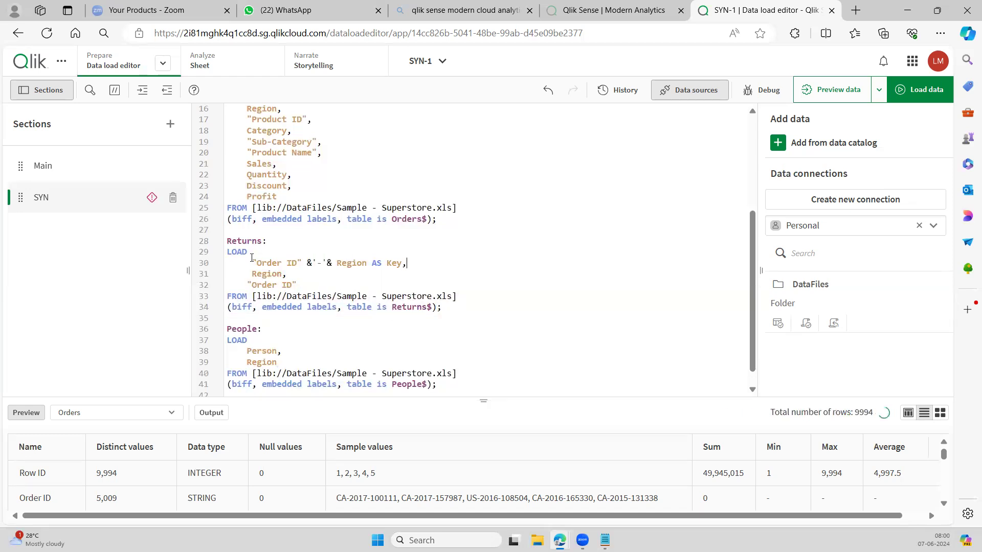
# Remove the extra leading space before the composite key expression on line 30 of the Returns LOAD statement
pyautogui.click(253, 260)
pyautogui.press('BackSpace')
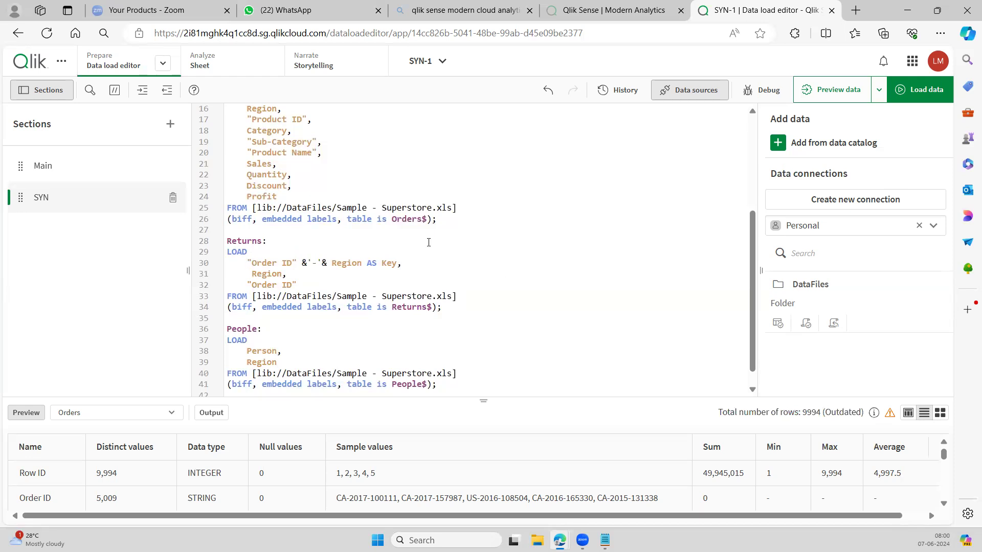
pyautogui.press('End')
# Compare the composite Key expression and the remaining Order ID and Region fields across the Orders and Returns LOAD statements
pyautogui.scroll(3, 472, 232)
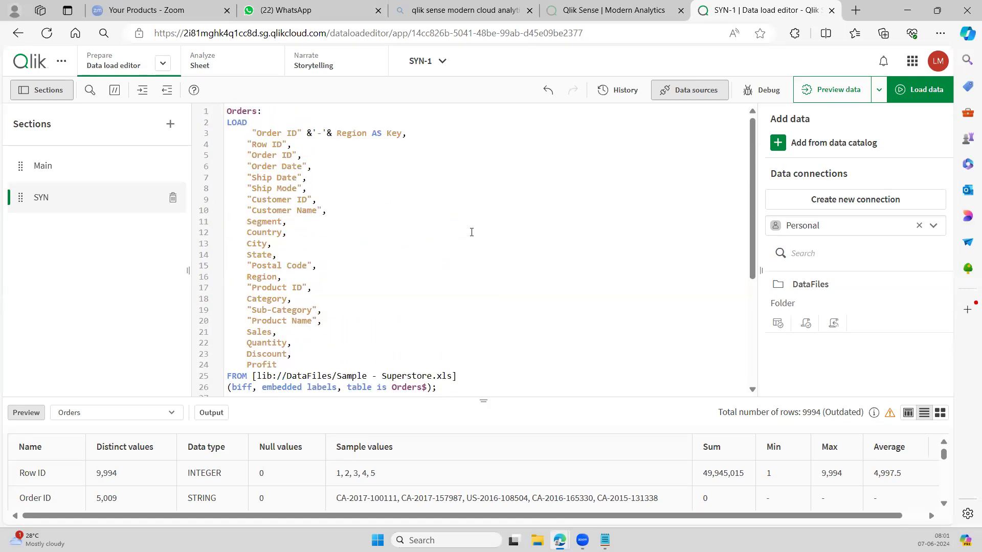
pyautogui.scroll(-4, 471, 232)
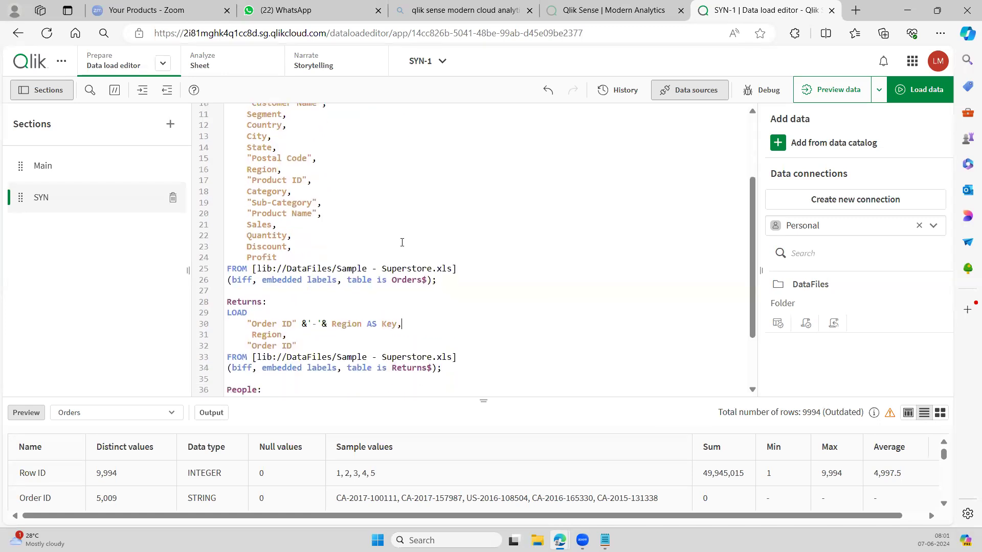
pyautogui.scroll(2, 402, 242)
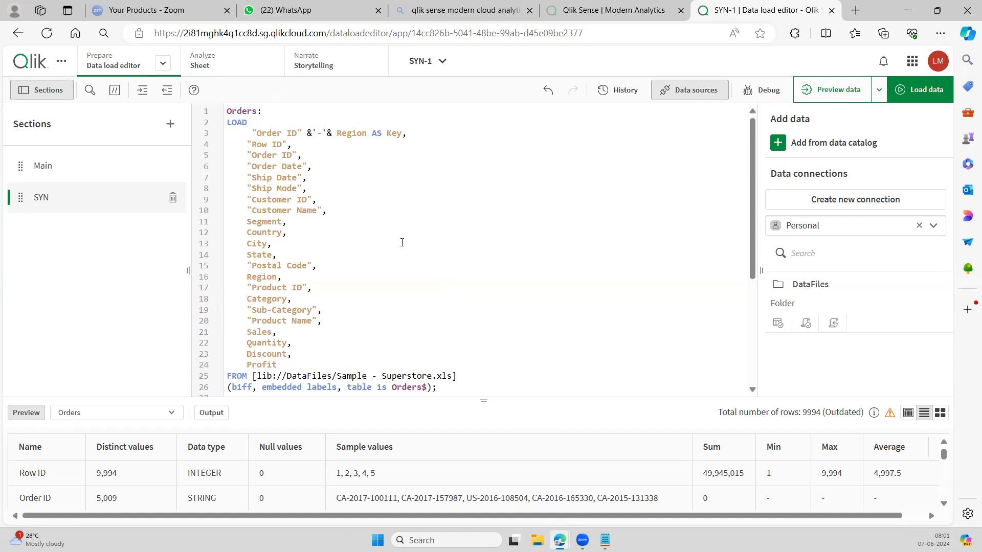
pyautogui.scroll(-5, 402, 242)
pyautogui.scroll(5, 401, 242)
pyautogui.scroll(-3, 402, 243)
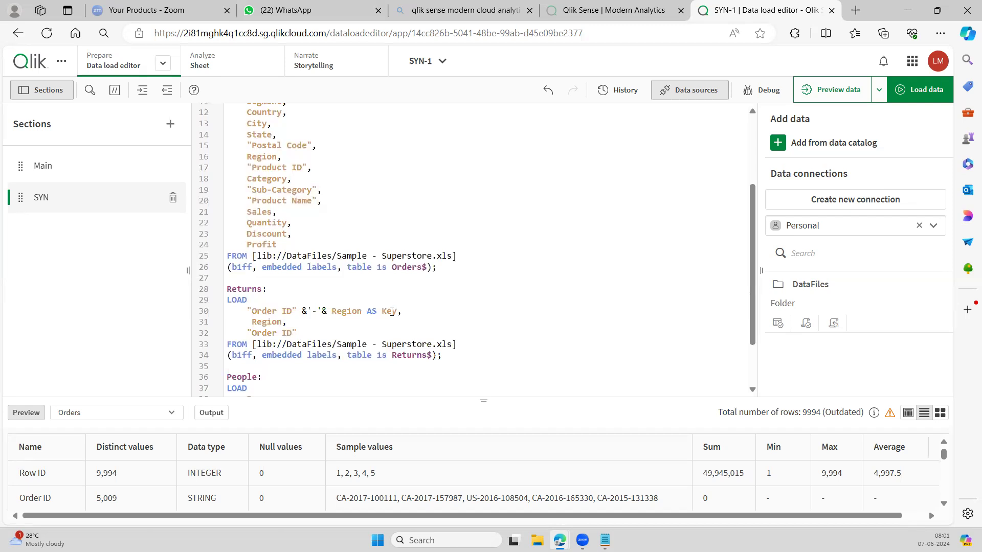
pyautogui.moveTo(381, 312); pyautogui.dragTo(400, 315)
pyautogui.scroll(2, 404, 281)
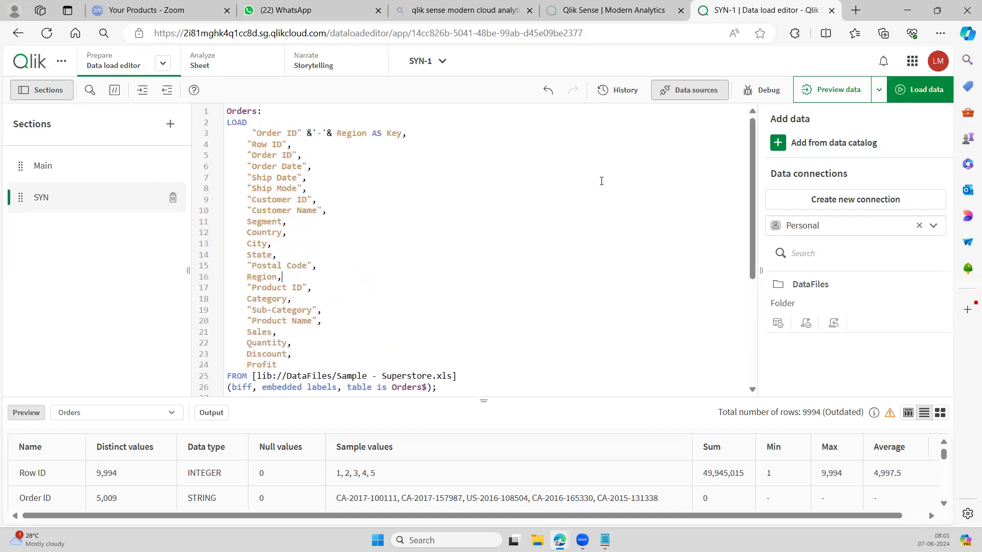
# Load the data with the composite key script and open the data model viewer
pyautogui.click(920, 90)
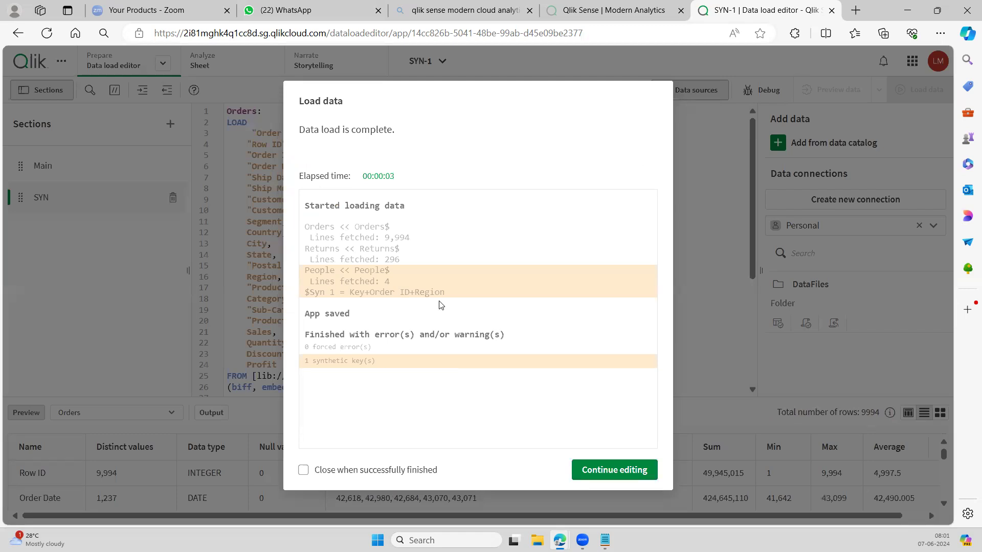
pyautogui.click(593, 477)
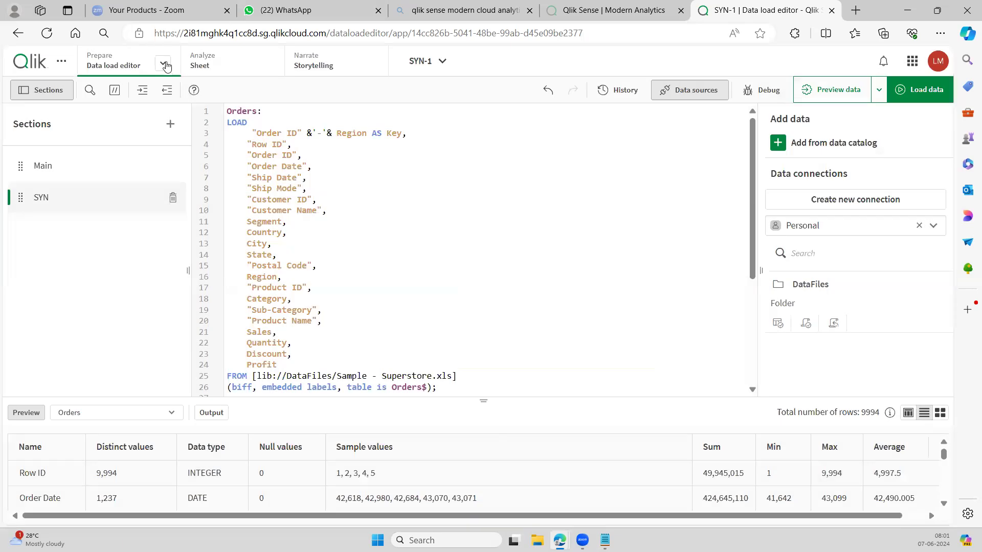
pyautogui.click(164, 63)
pyautogui.click(146, 139)
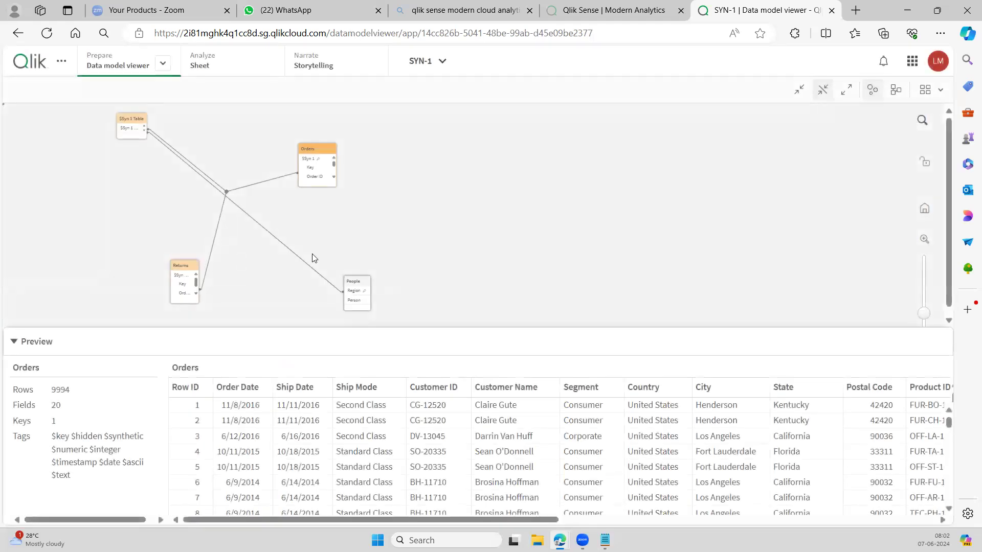
# Select the Orders table in the data model and examine its previewed columns and rows from Row ID through Profit
pyautogui.click(310, 150)
pyautogui.scroll(-10, 561, 469)
pyautogui.moveTo(483, 521); pyautogui.dragTo(837, 521)
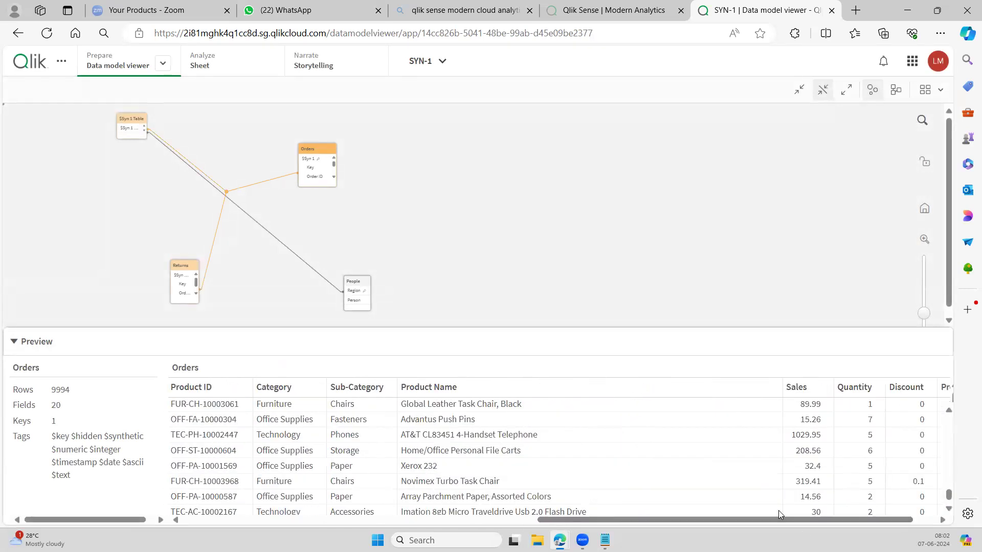
pyautogui.scroll(10, 778, 510)
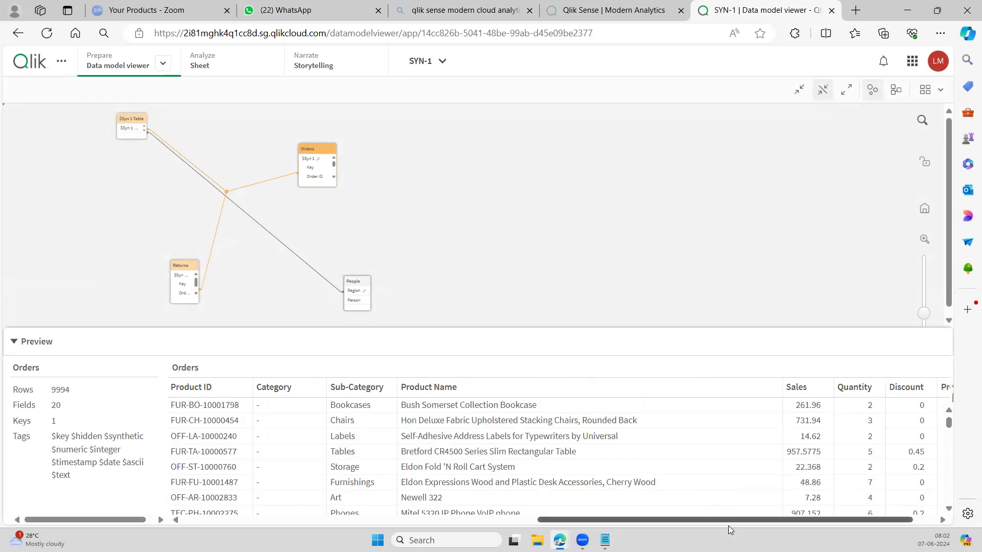
pyautogui.moveTo(729, 521); pyautogui.dragTo(289, 398)
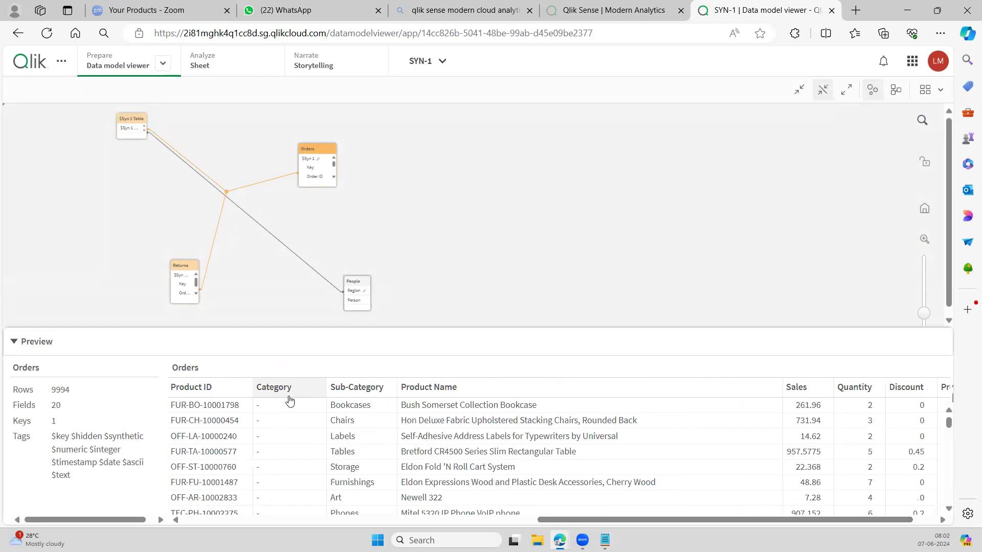
pyautogui.scroll(-5, 337, 463)
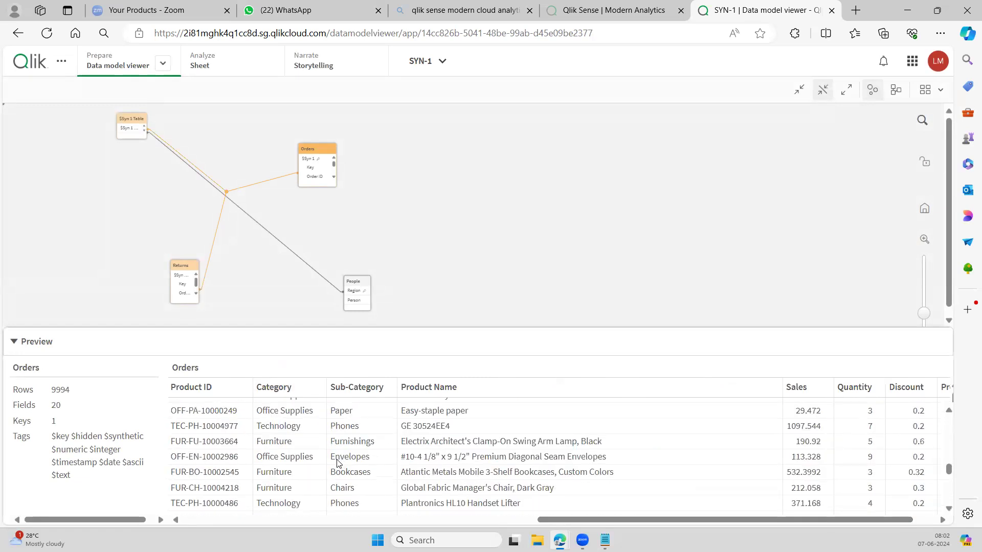
pyautogui.moveTo(548, 519); pyautogui.dragTo(214, 520)
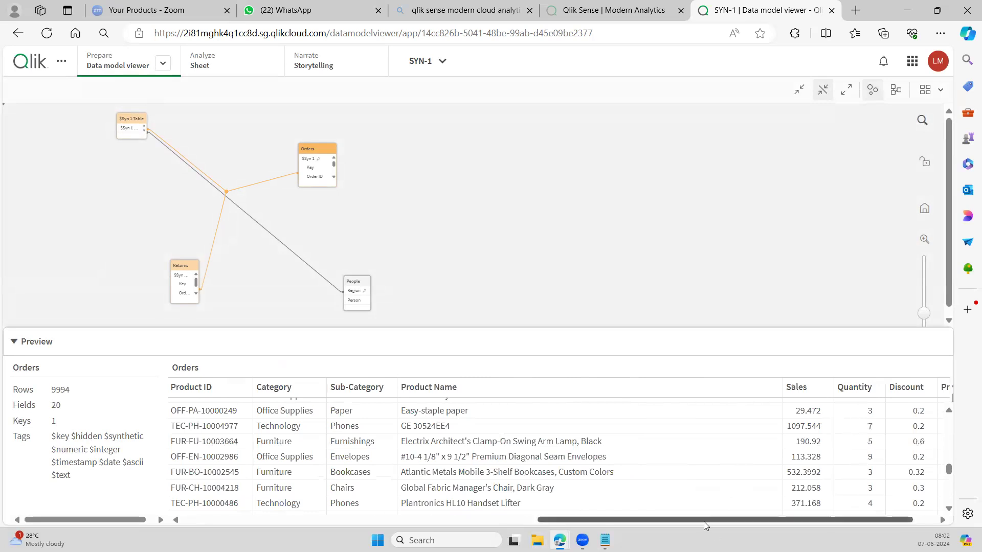
pyautogui.moveTo(703, 521); pyautogui.dragTo(296, 506)
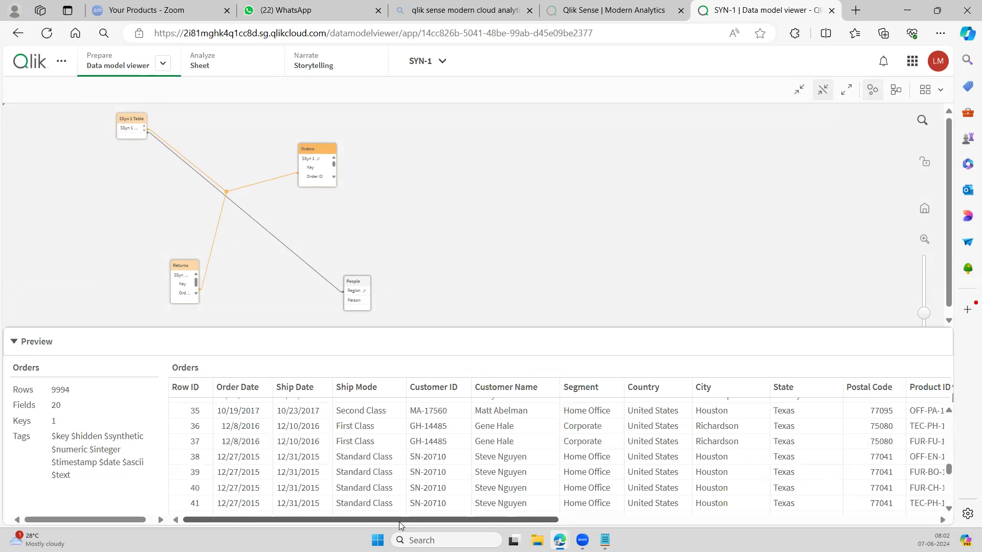
pyautogui.moveTo(413, 519); pyautogui.dragTo(775, 520)
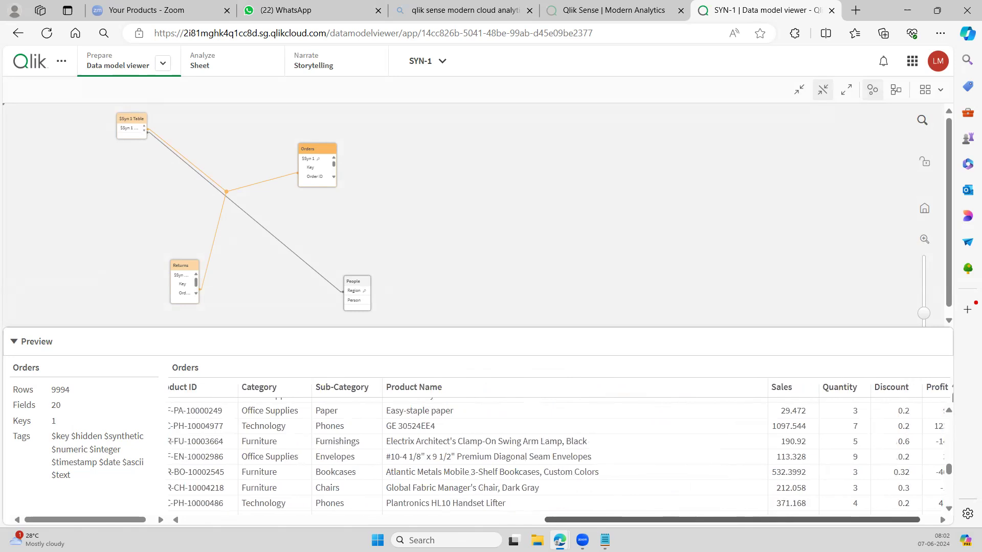
pyautogui.hscroll(-10, 493, 466)
pyautogui.hscroll(-1, 414, 465)
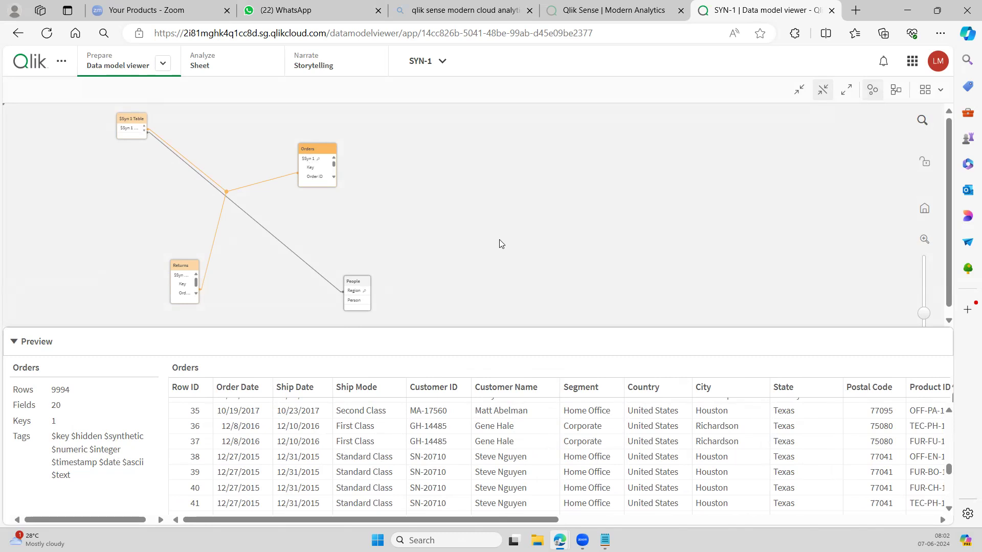
# Return to the data load editor and open the SYN script section
pyautogui.click(62, 62)
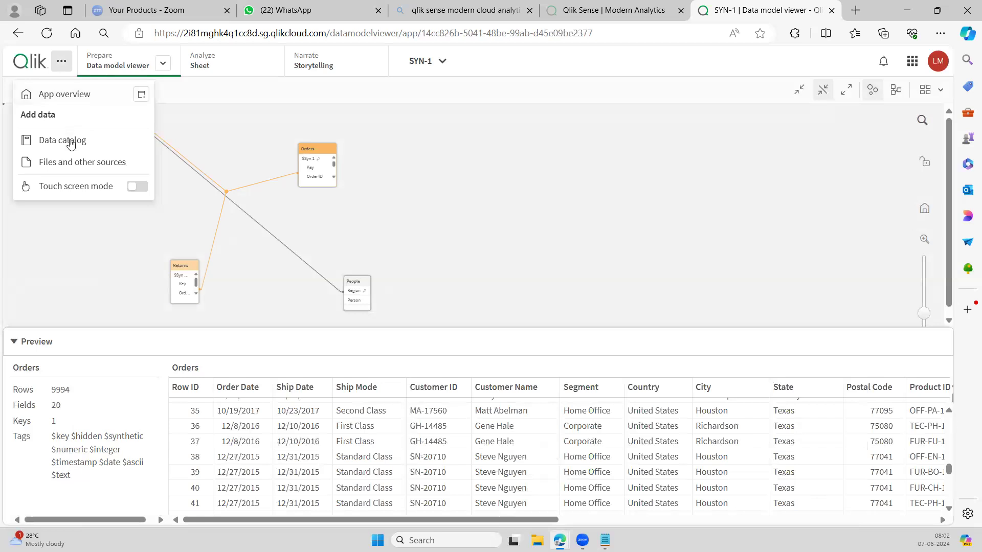
pyautogui.click(162, 66)
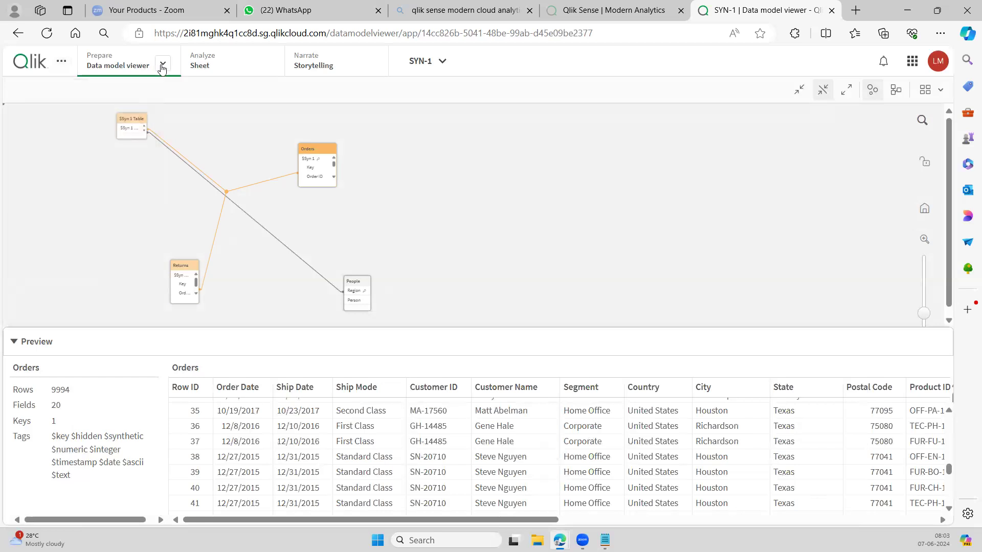
pyautogui.click(162, 66)
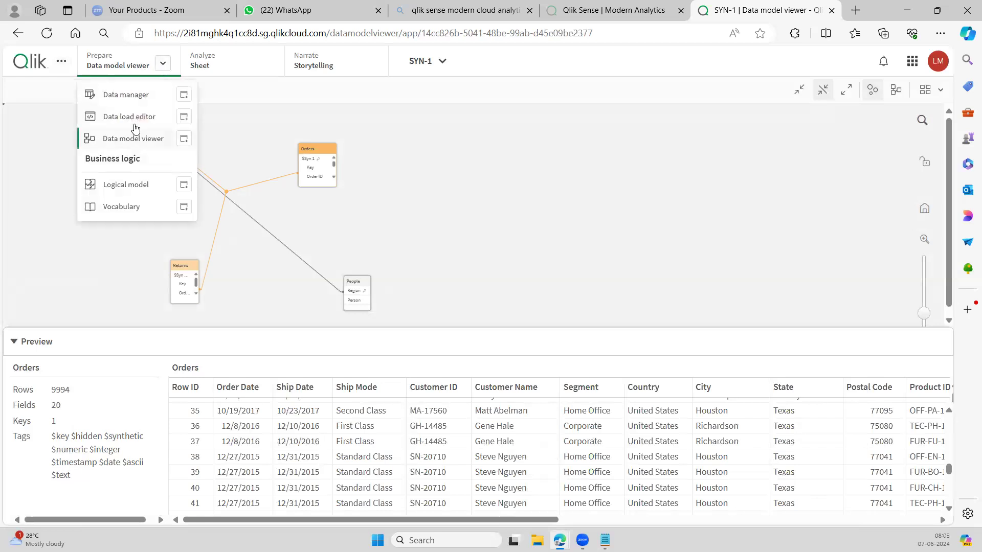
pyautogui.click(132, 120)
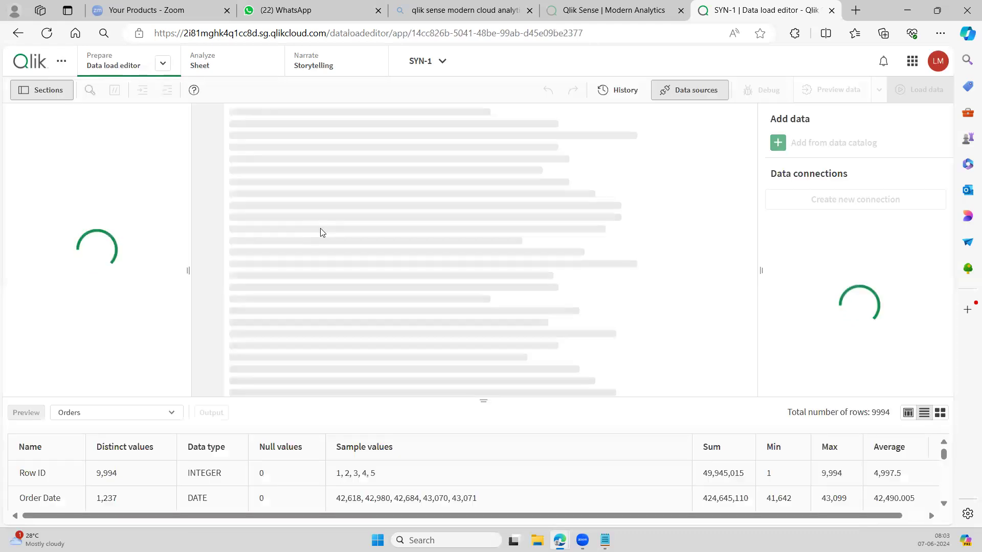
pyautogui.click(82, 200)
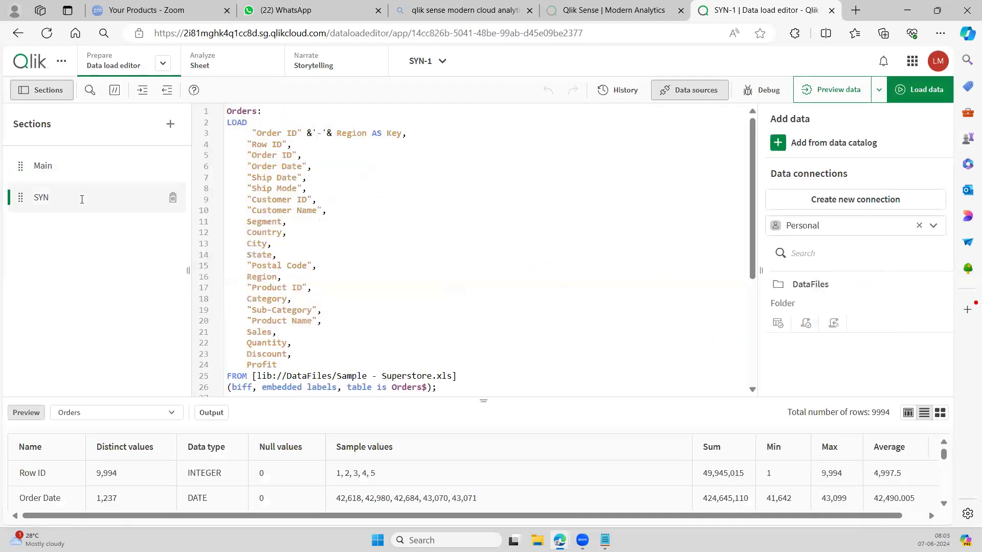
# Add the alias "As Reg" to the Region field on line 31 of the Returns LOAD statement
pyautogui.click(408, 294)
pyautogui.scroll(-5, 408, 295)
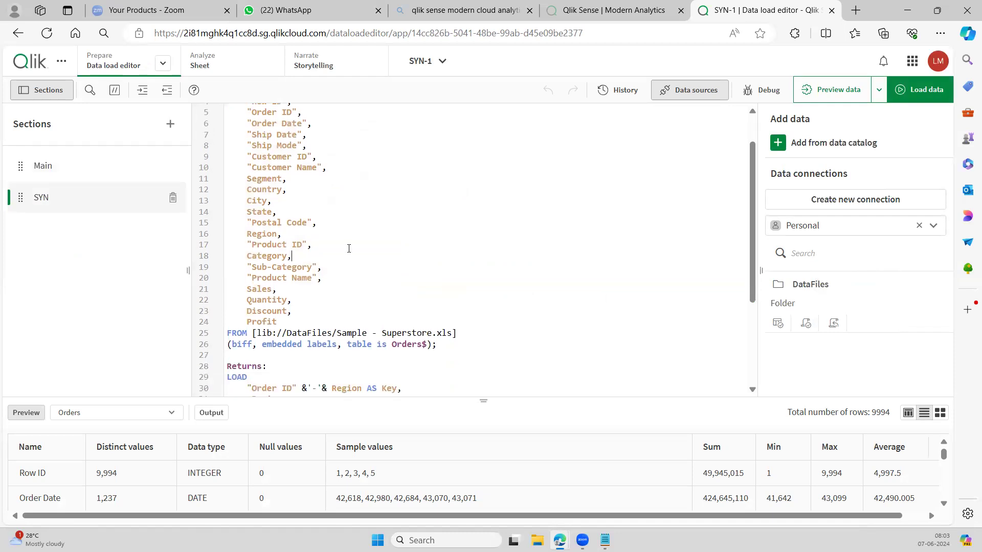
pyautogui.scroll(5, 349, 249)
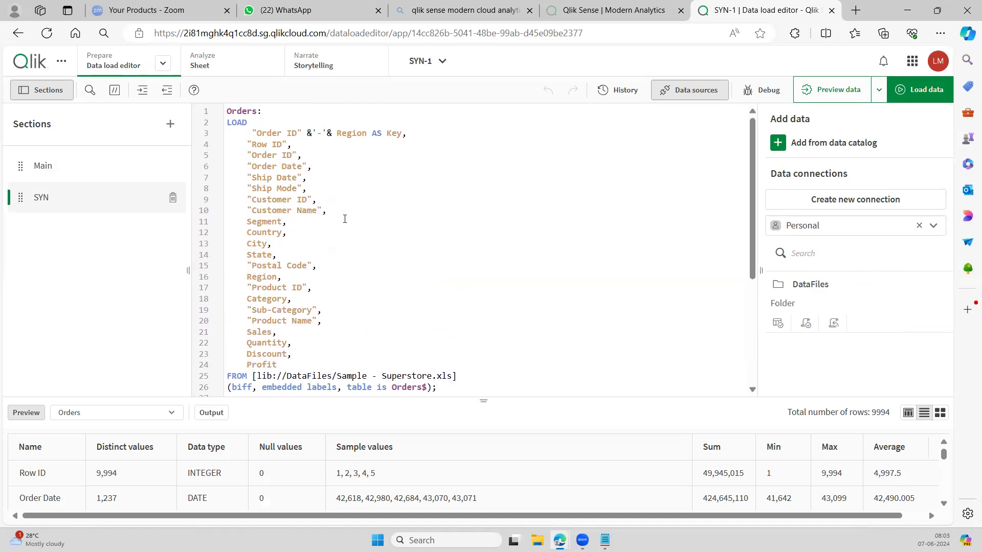
pyautogui.scroll(-3, 345, 219)
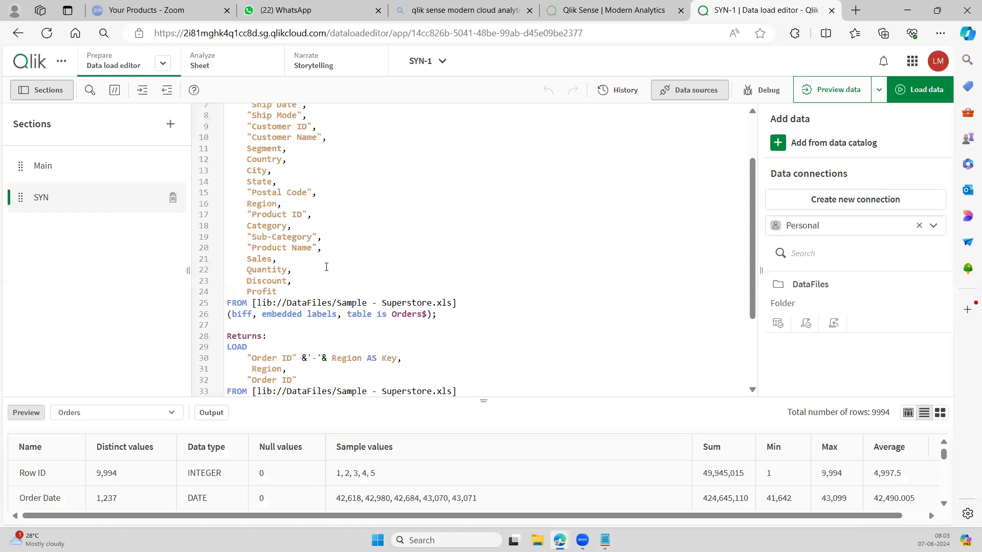
pyautogui.scroll(2, 332, 235)
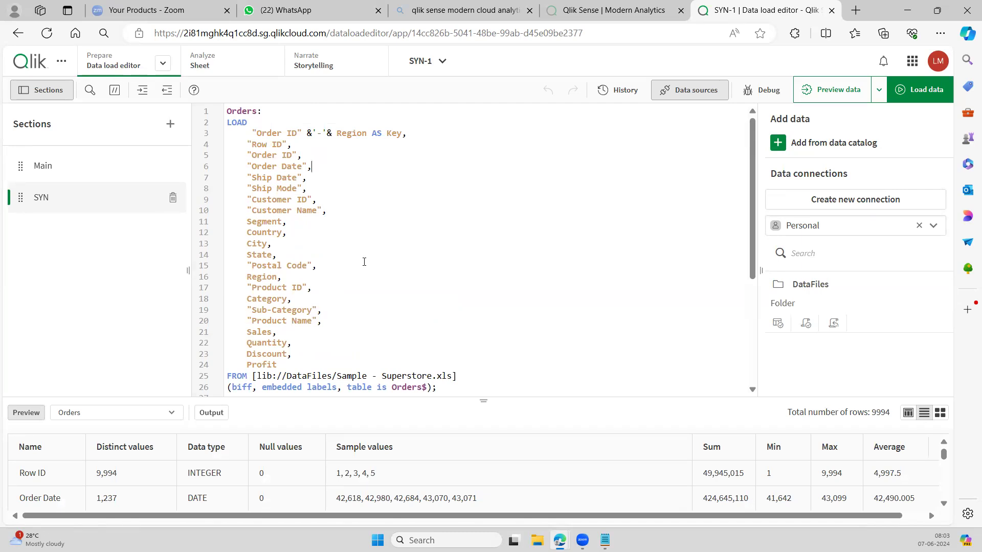
pyautogui.scroll(-3, 364, 271)
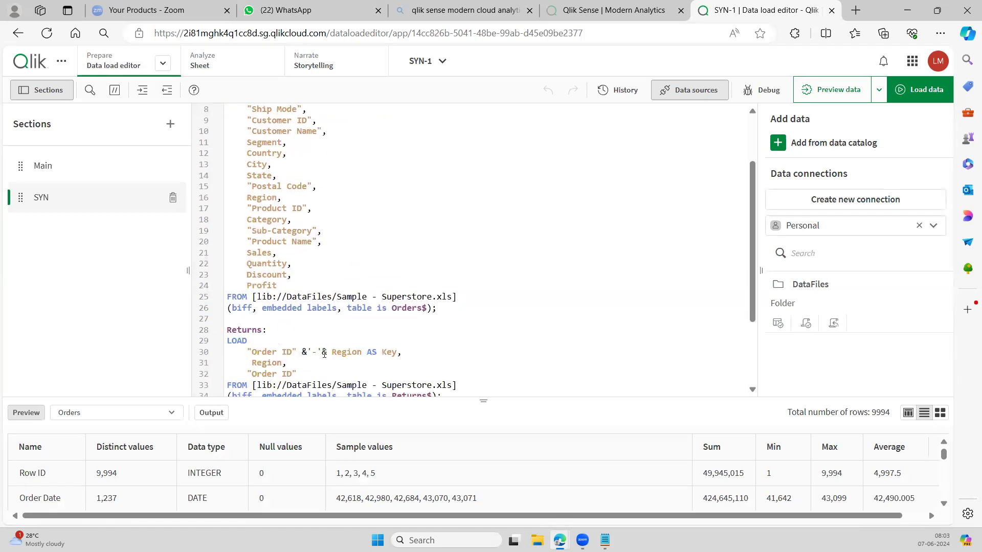
pyautogui.click(284, 363)
pyautogui.write(',')
pyautogui.write('As ')
pyautogui.write('Reg')
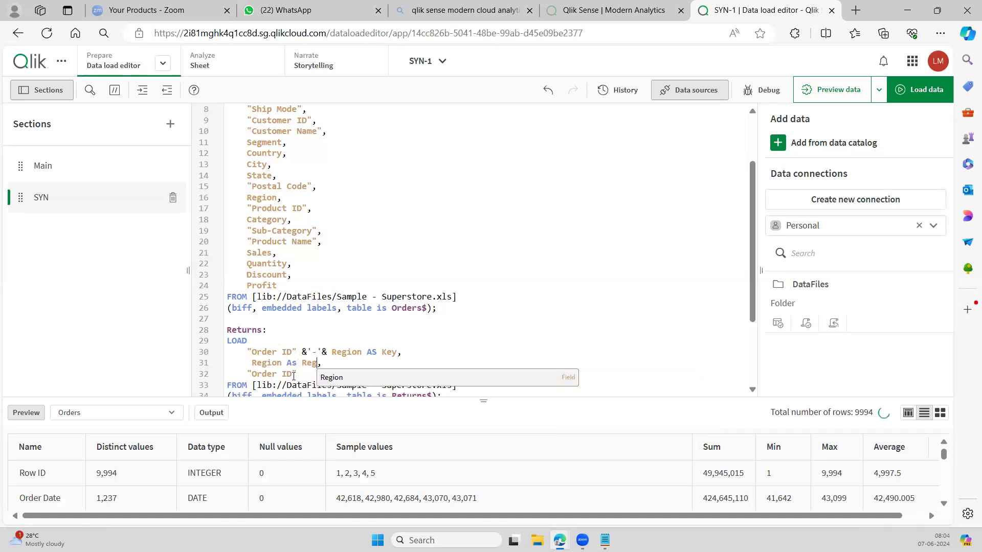
# Alias the "Order ID" field on line 32 of the Returns LOAD statement as "ord ID", with the alias in double quotes
pyautogui.click(297, 374)
pyautogui.write('AS ')
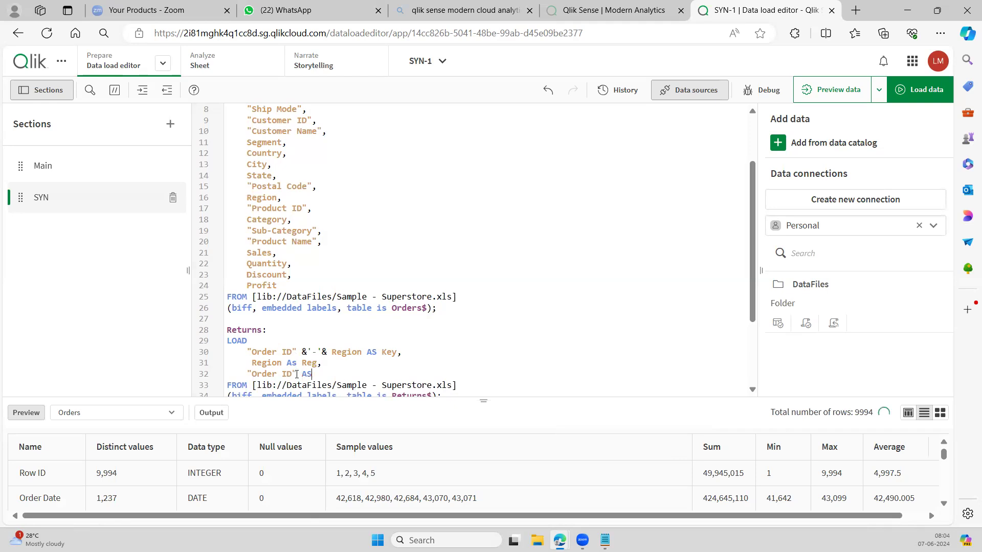
pyautogui.write('ord')
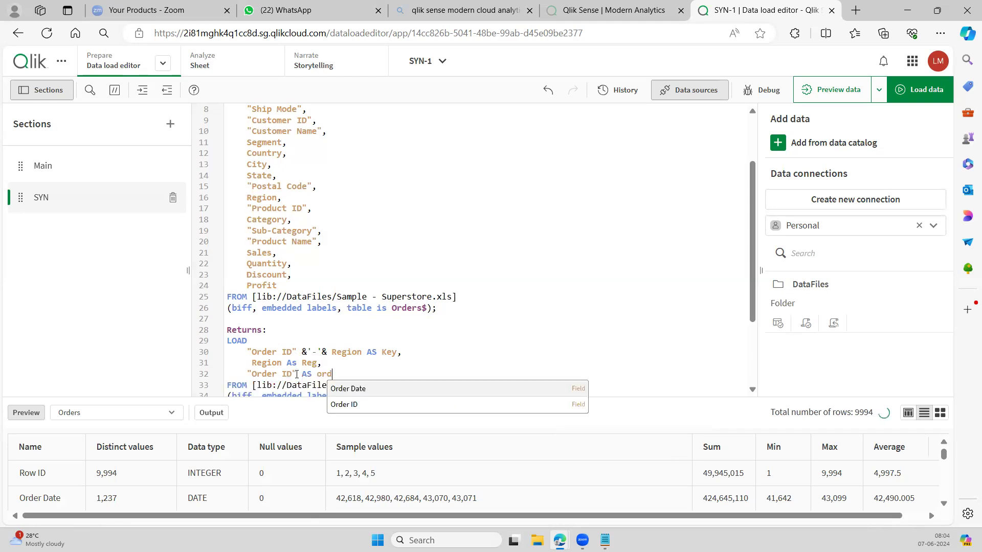
pyautogui.write(' ID')
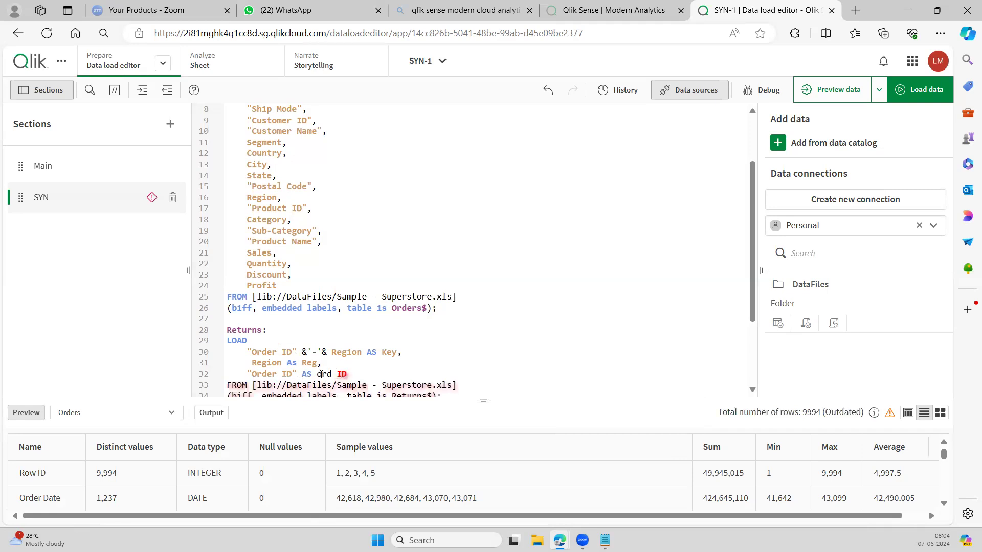
pyautogui.click(319, 375)
pyautogui.write('"')
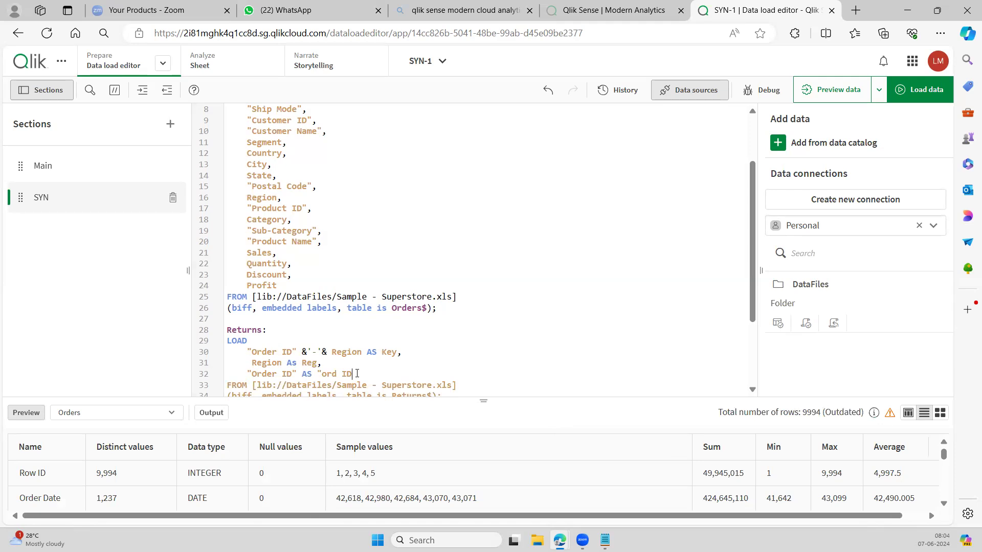
pyautogui.click(357, 374)
pyautogui.write('"')
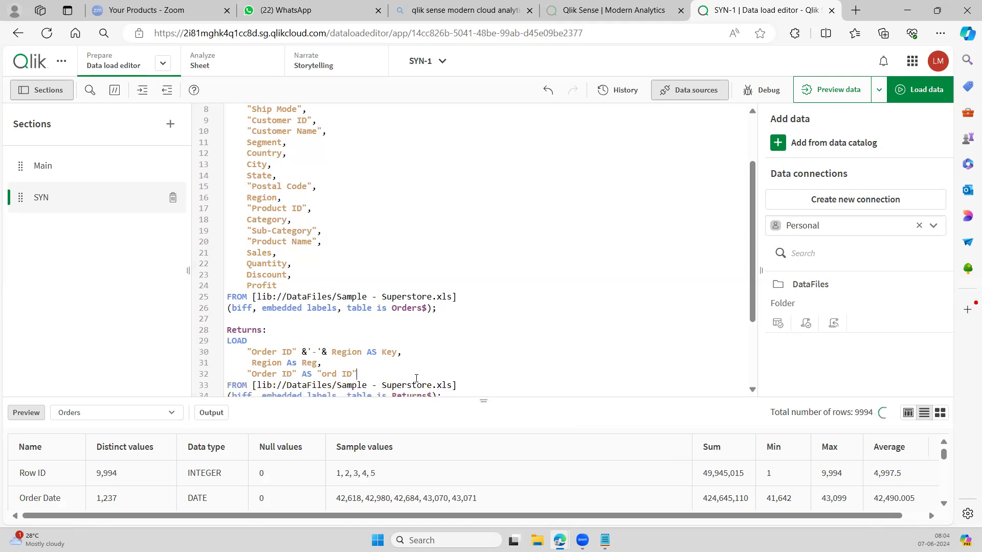
pyautogui.click(440, 364)
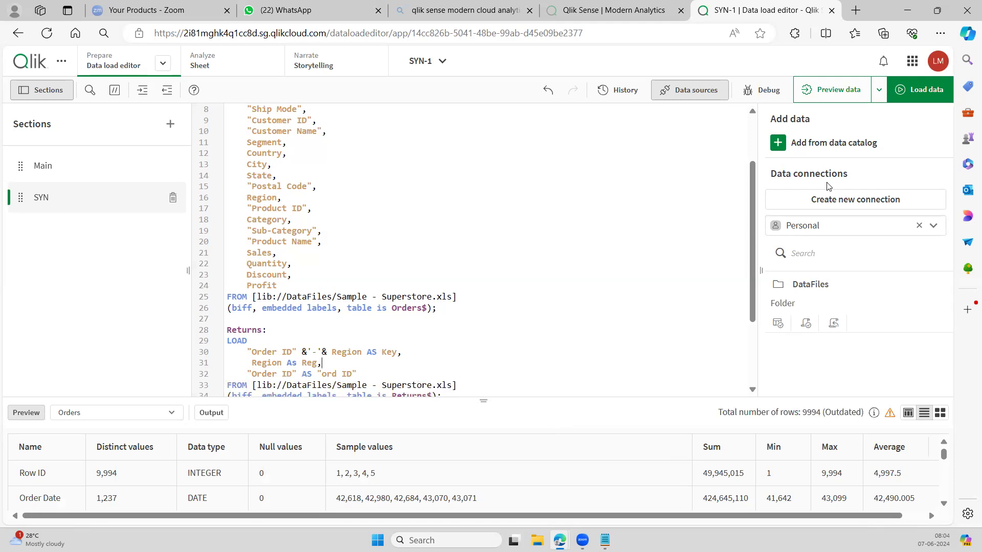
# Load the data with the renamed Returns fields and open the data model viewer
pyautogui.click(925, 90)
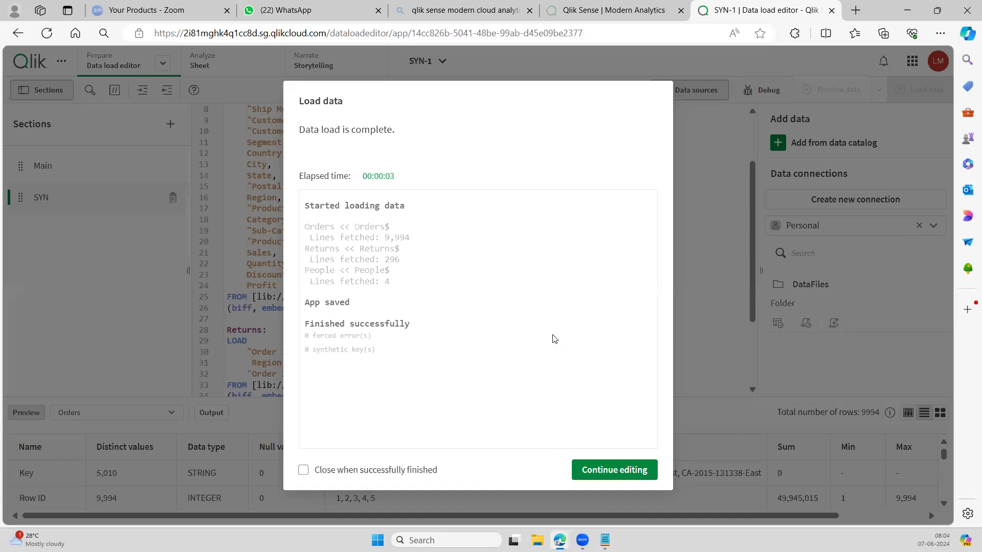
pyautogui.click(631, 470)
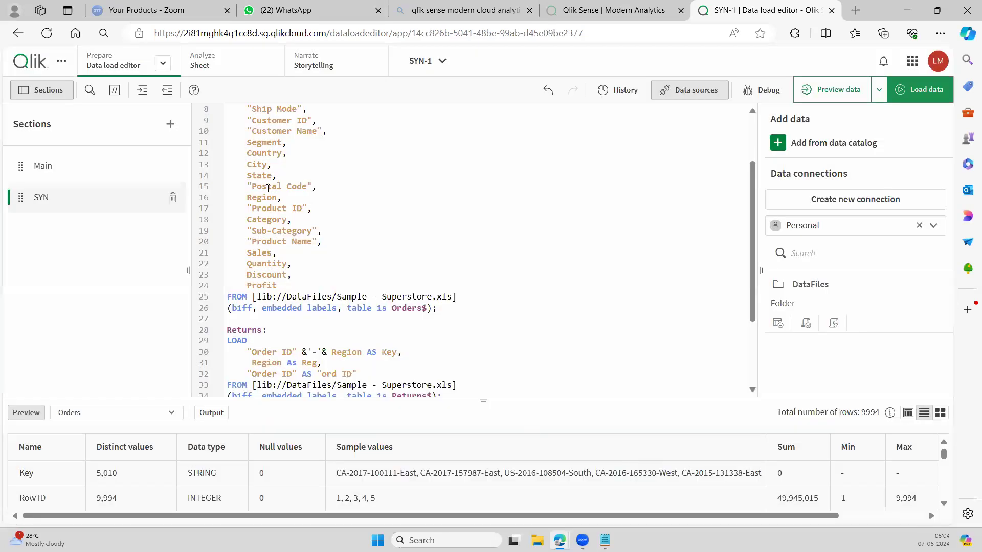
pyautogui.click(163, 65)
pyautogui.click(157, 142)
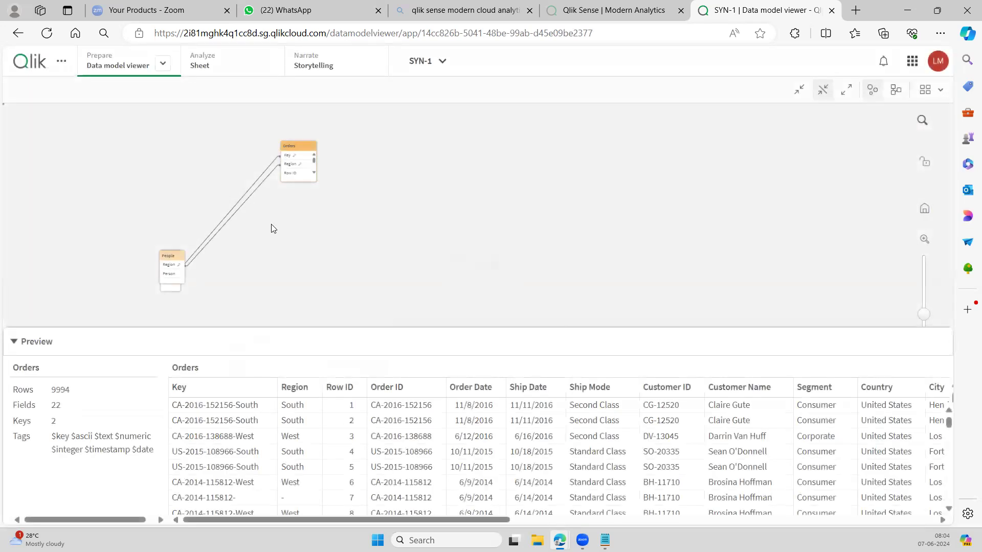
# Separate the People table from Returns by placing it below Orders, and inspect the Returns Key field and the Orders preview
pyautogui.moveTo(171, 256); pyautogui.dragTo(295, 273)
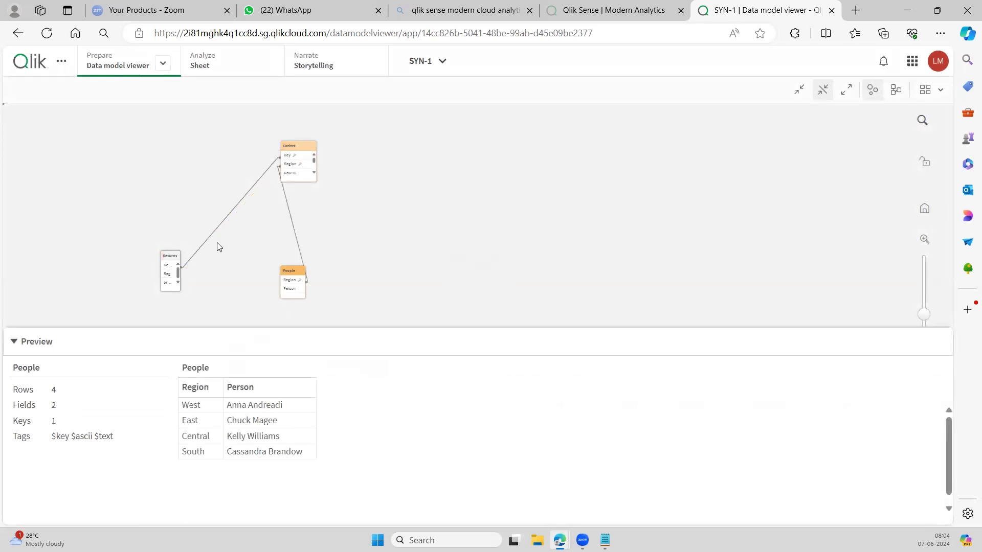
pyautogui.click(165, 266)
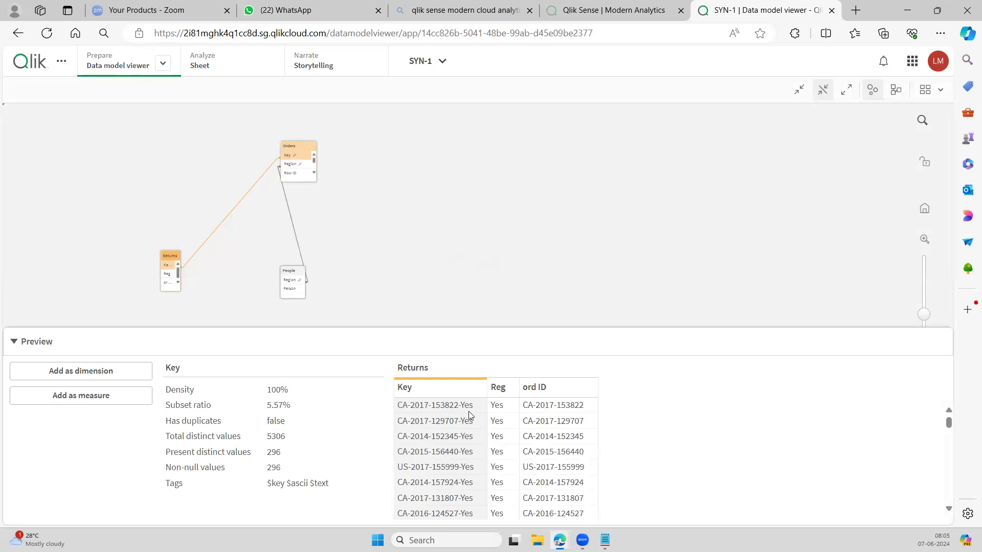
pyautogui.click(295, 141)
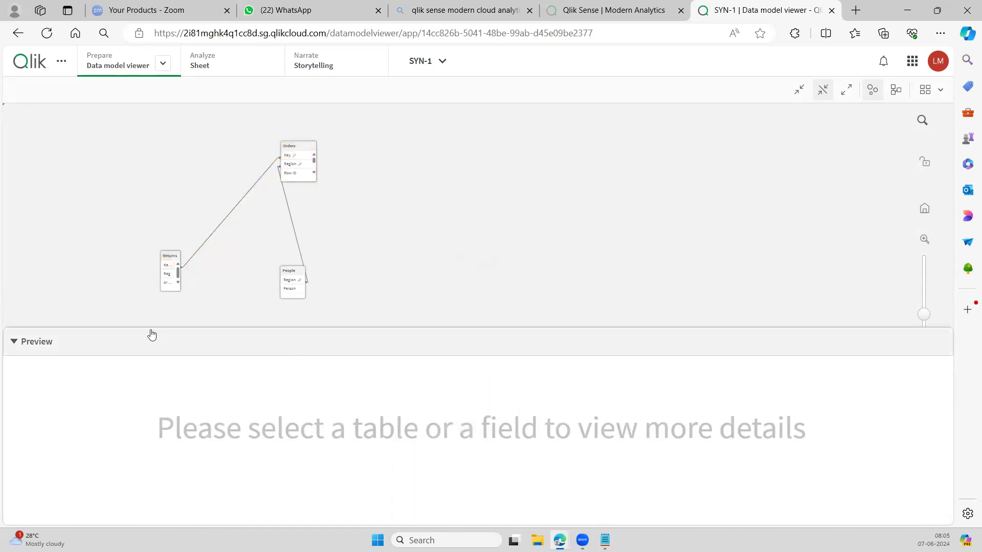
pyautogui.click(296, 149)
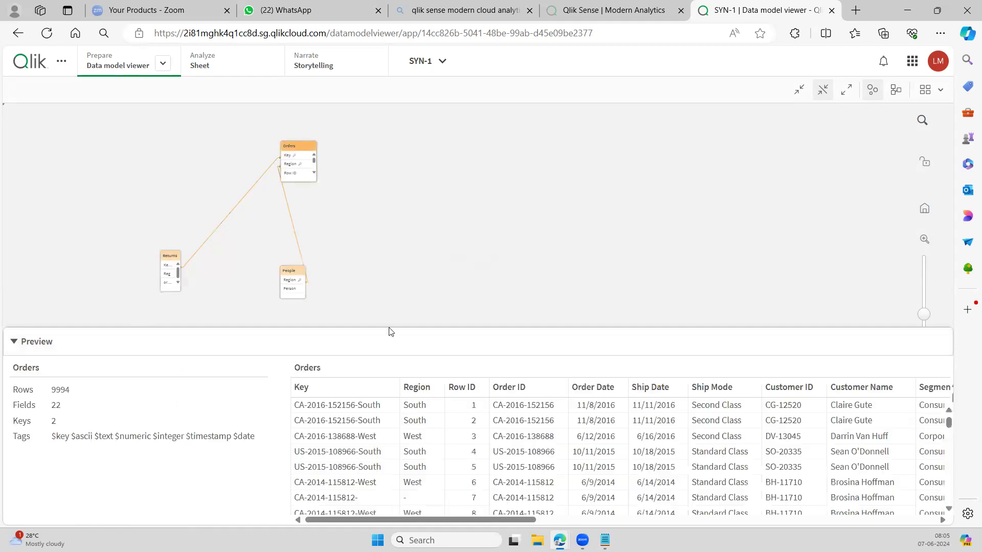
pyautogui.scroll(-10, 481, 481)
pyautogui.scroll(10, 480, 466)
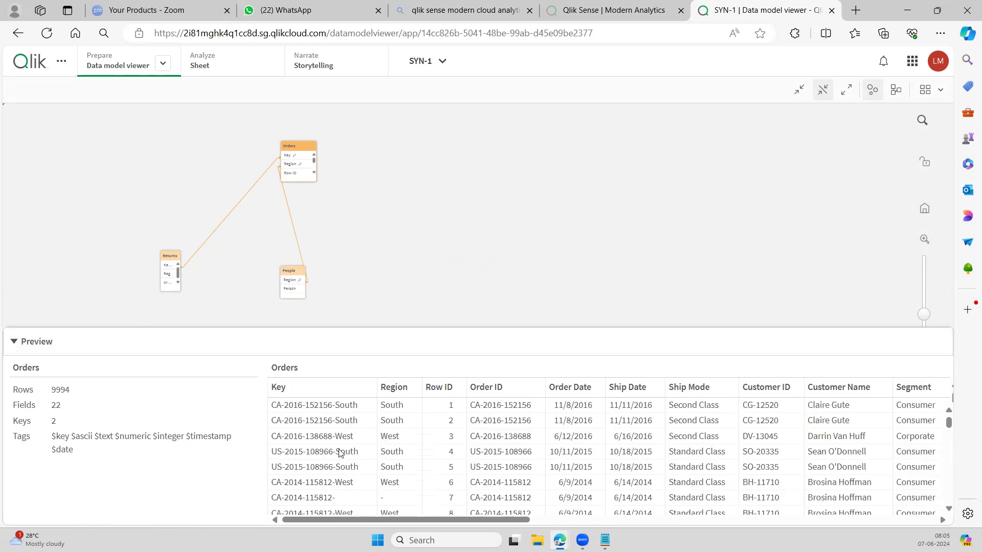
# Compare the Key values and columns in the Returns and Orders table previews
pyautogui.click(169, 257)
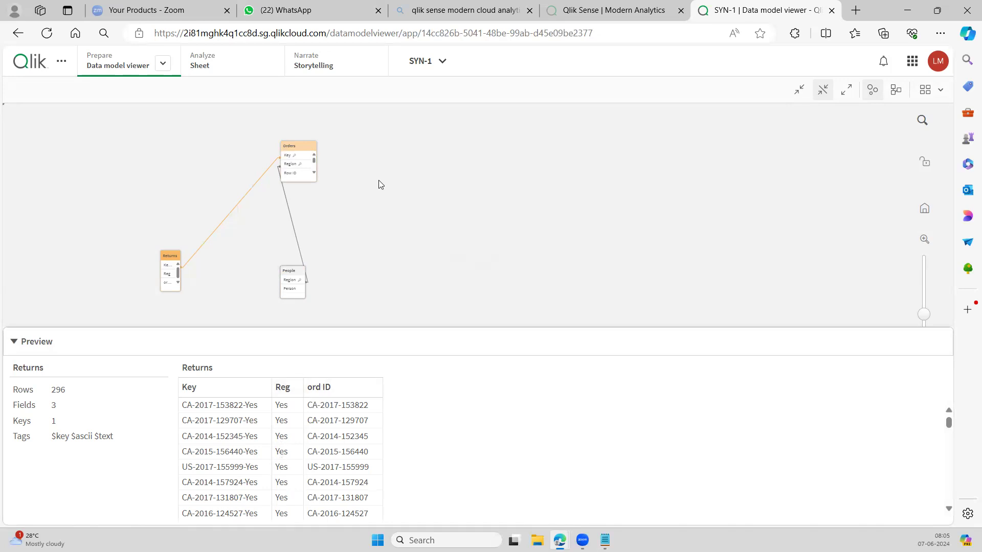
pyautogui.click(297, 152)
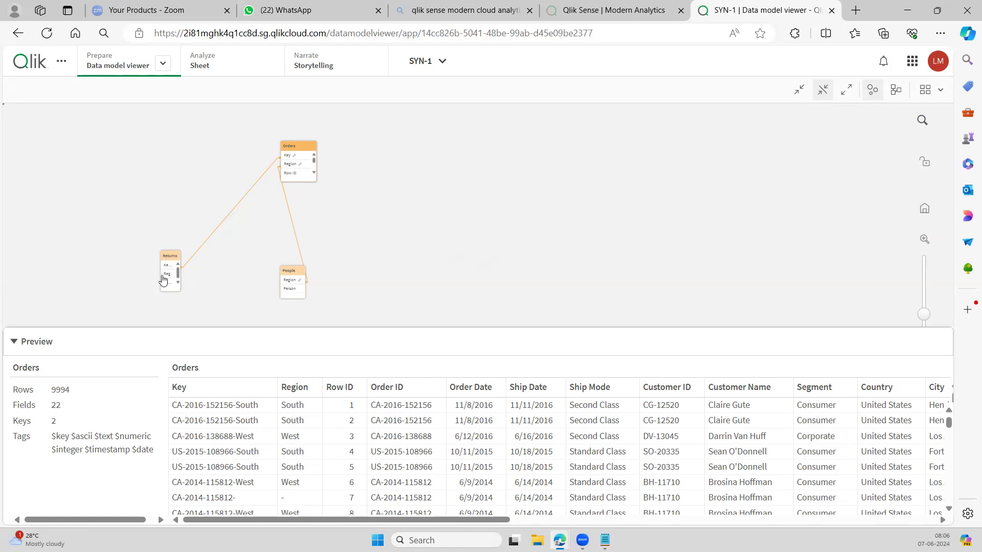
pyautogui.scroll(-3, 183, 274)
pyautogui.scroll(4, 183, 274)
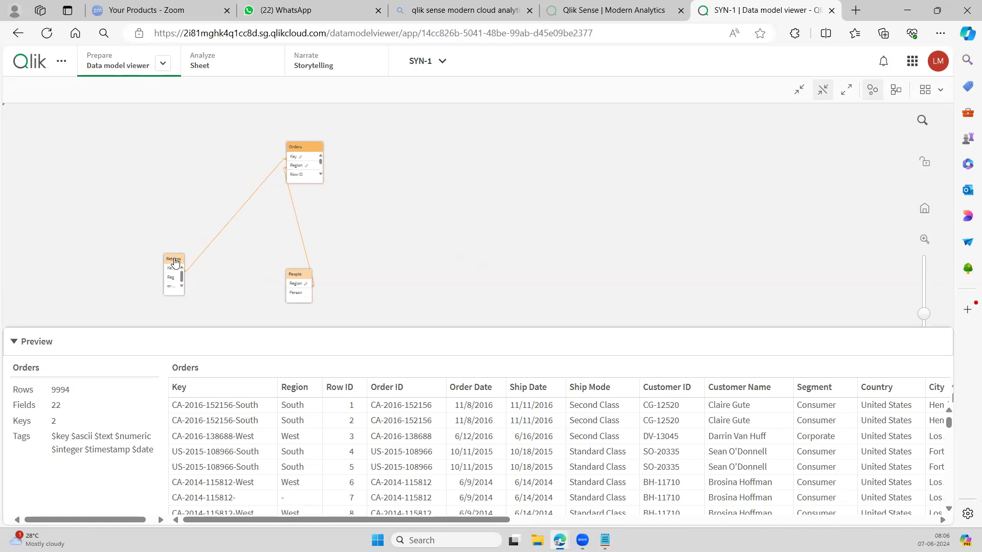
pyautogui.click(174, 262)
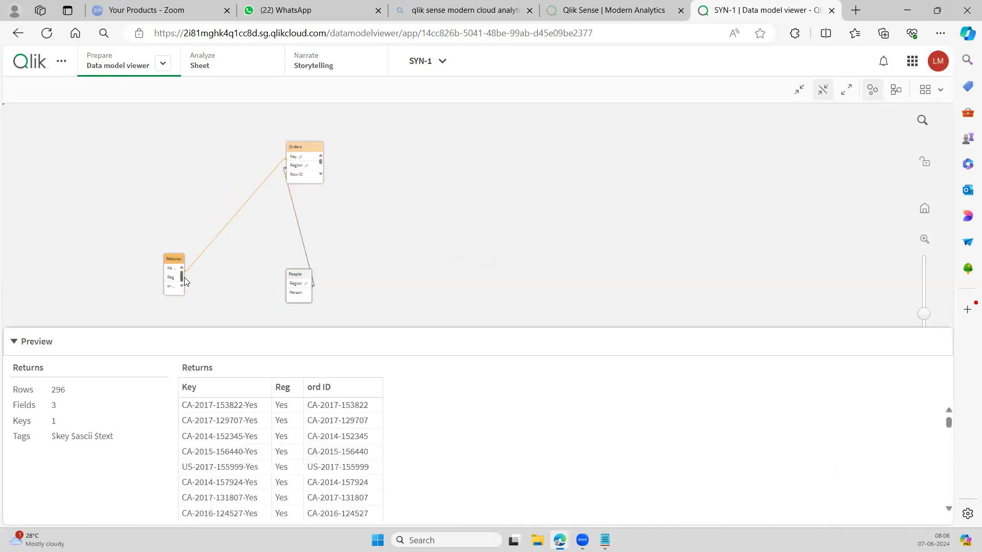
pyautogui.click(195, 282)
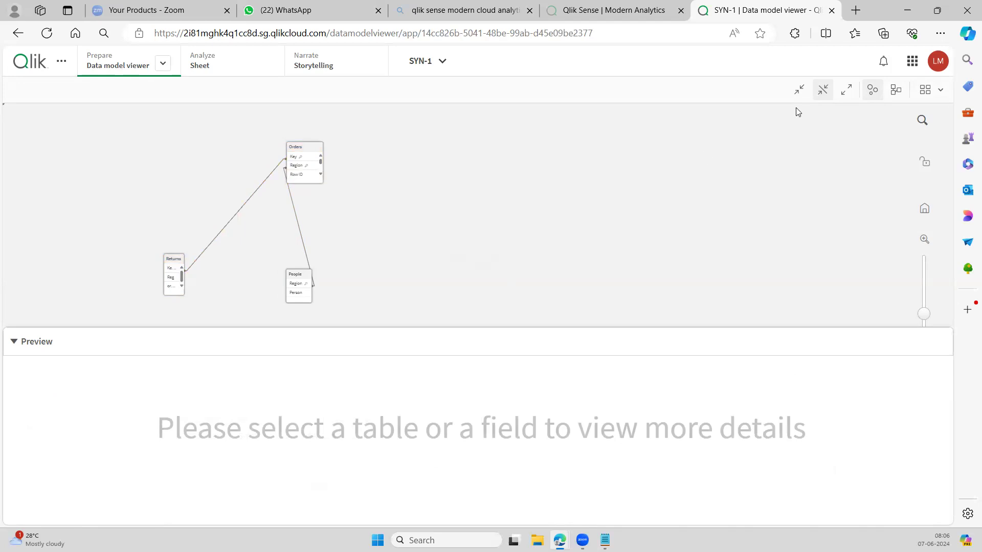
# Examine the Returns table's Reg field details and its Key, Reg and ord ID columns
pyautogui.click(922, 240)
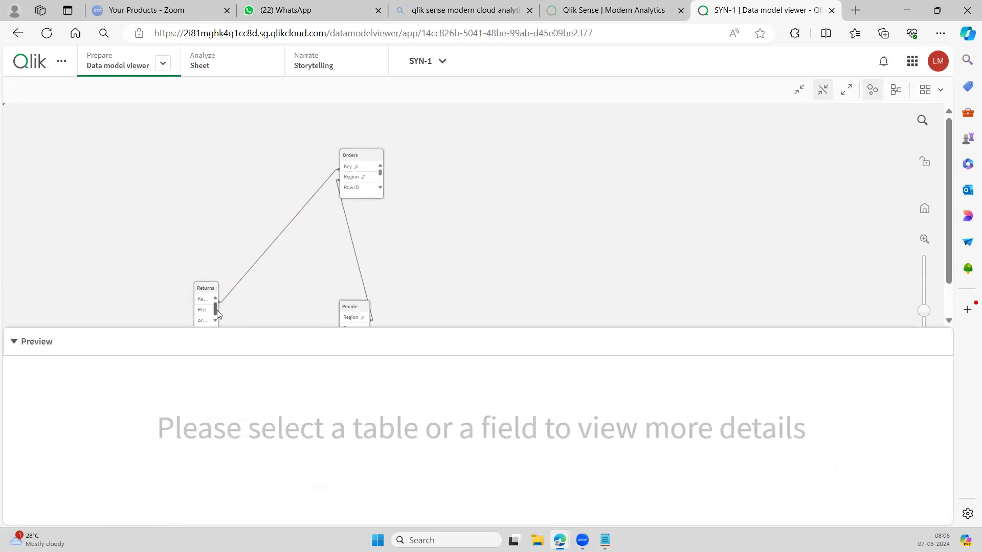
pyautogui.click(207, 289)
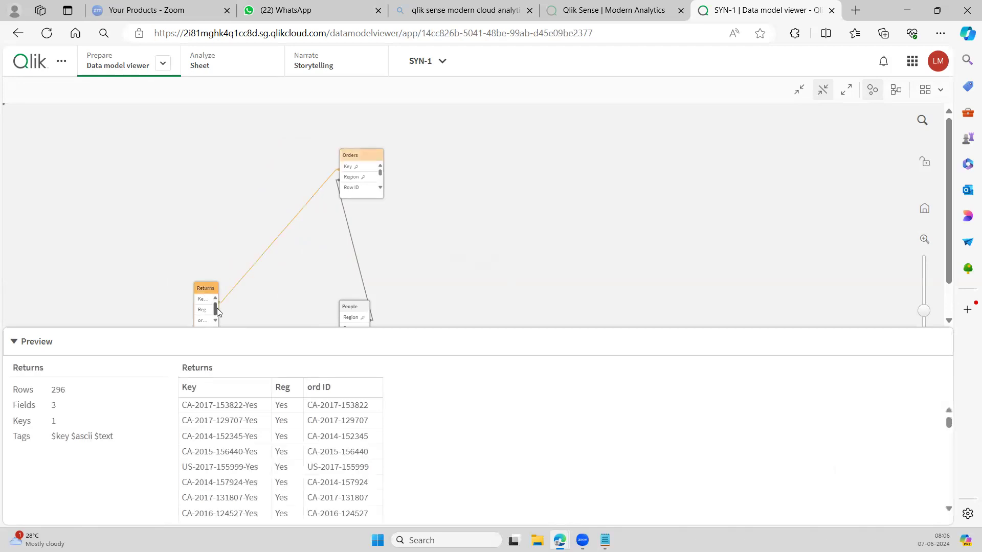
pyautogui.click(296, 323)
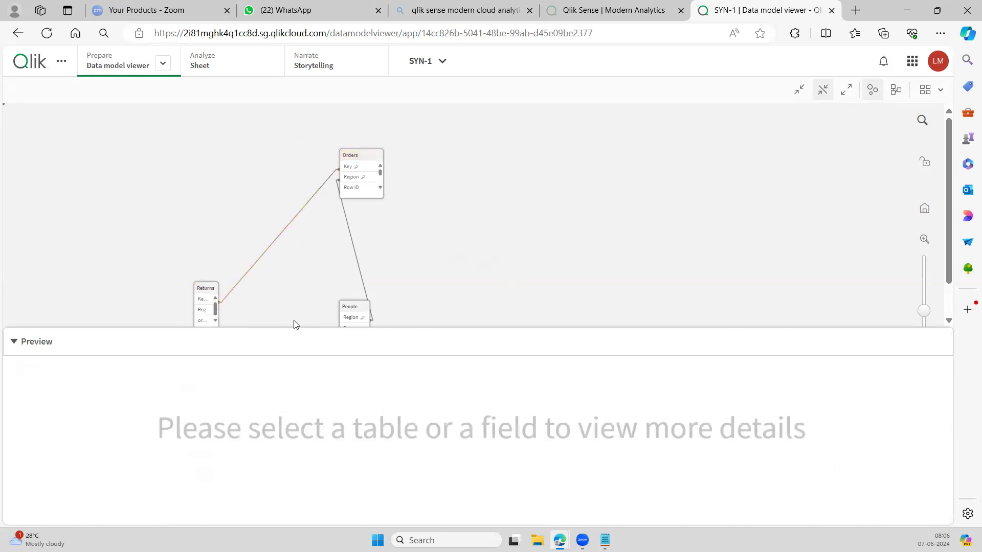
pyautogui.click(195, 310)
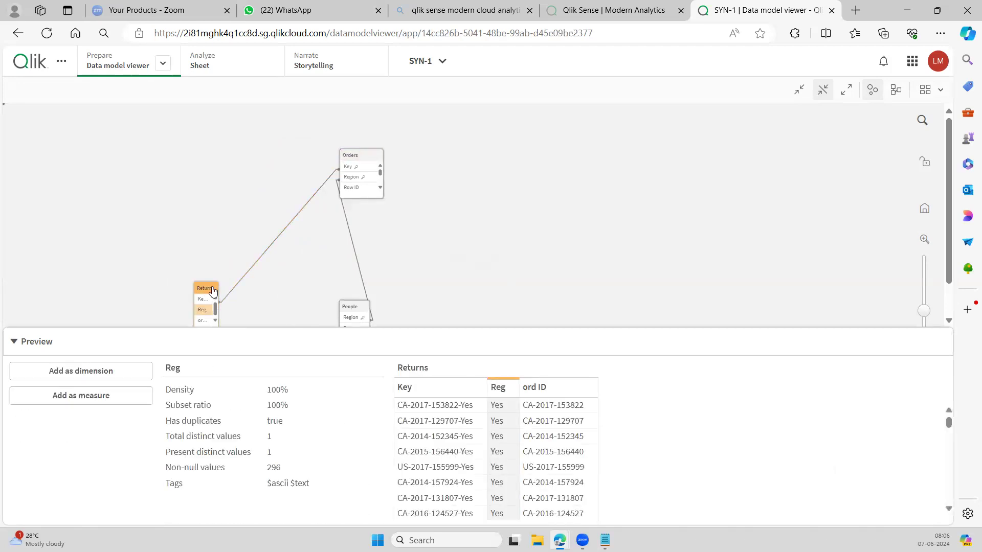
pyautogui.click(212, 290)
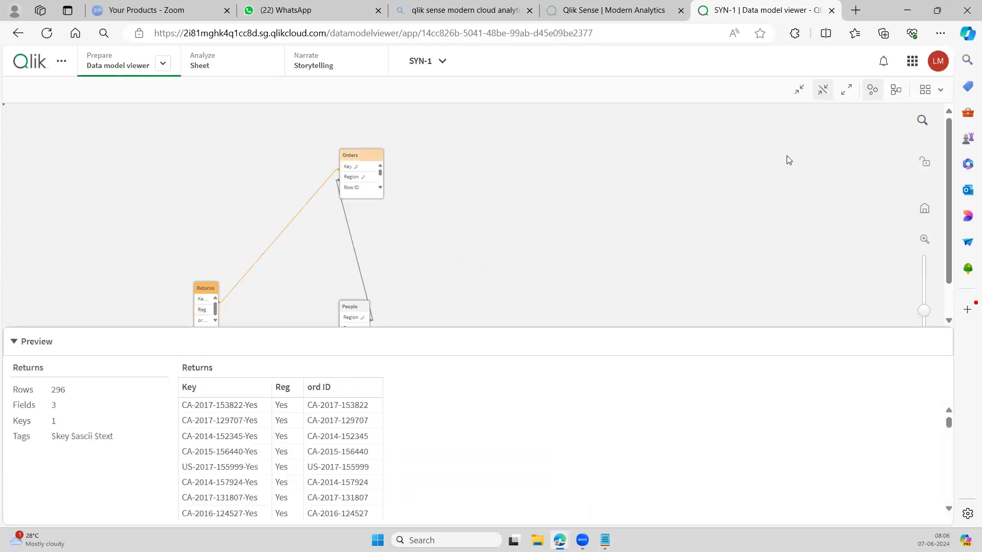
# Expand all tables in the data model to show every field and place the People table to the right of Orders
pyautogui.click(844, 94)
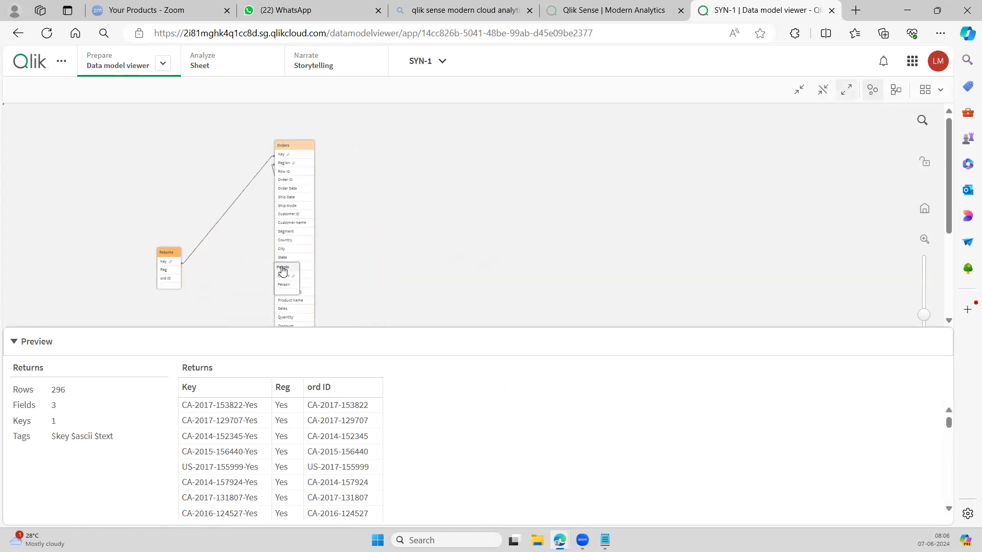
pyautogui.click(460, 258)
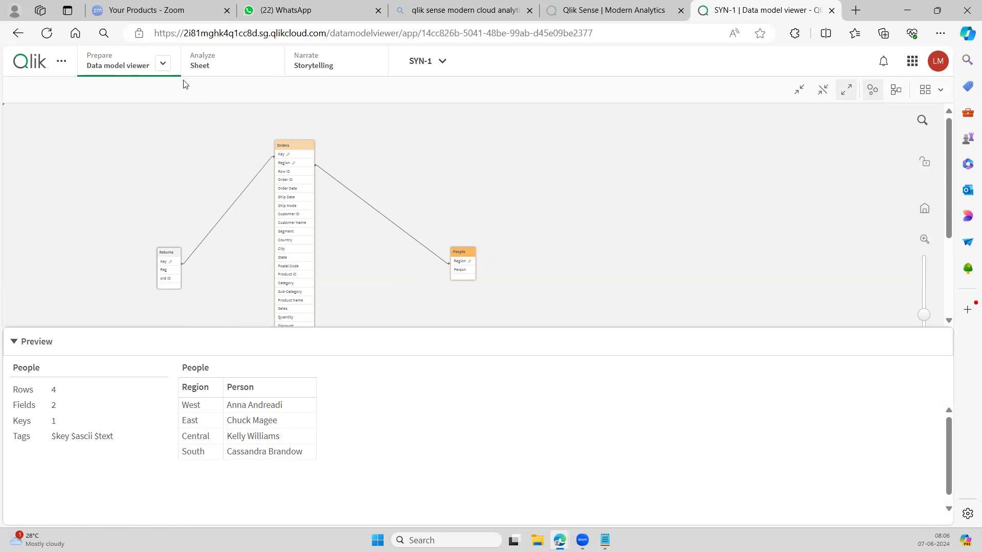
# Return to the data load editor and open the SYN script section
pyautogui.click(164, 65)
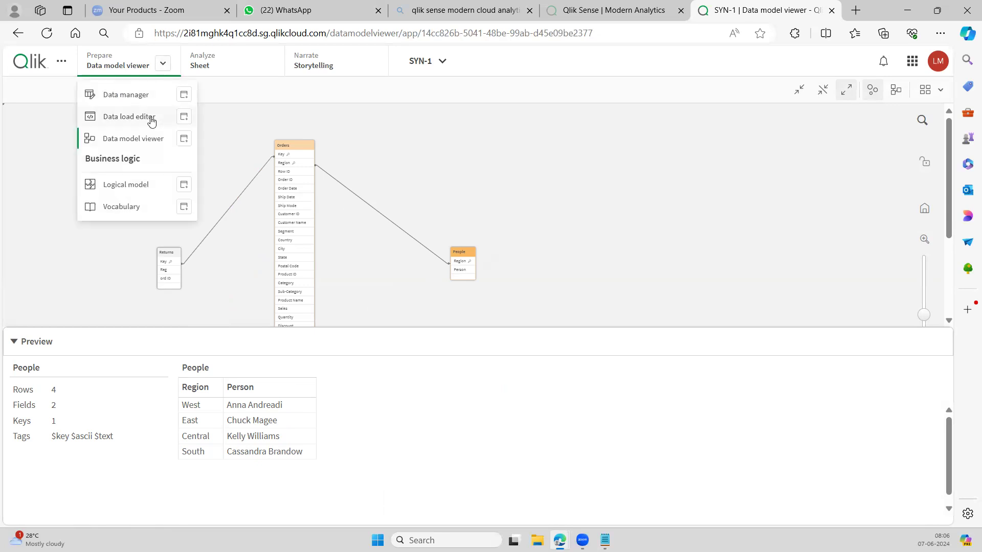
pyautogui.click(151, 119)
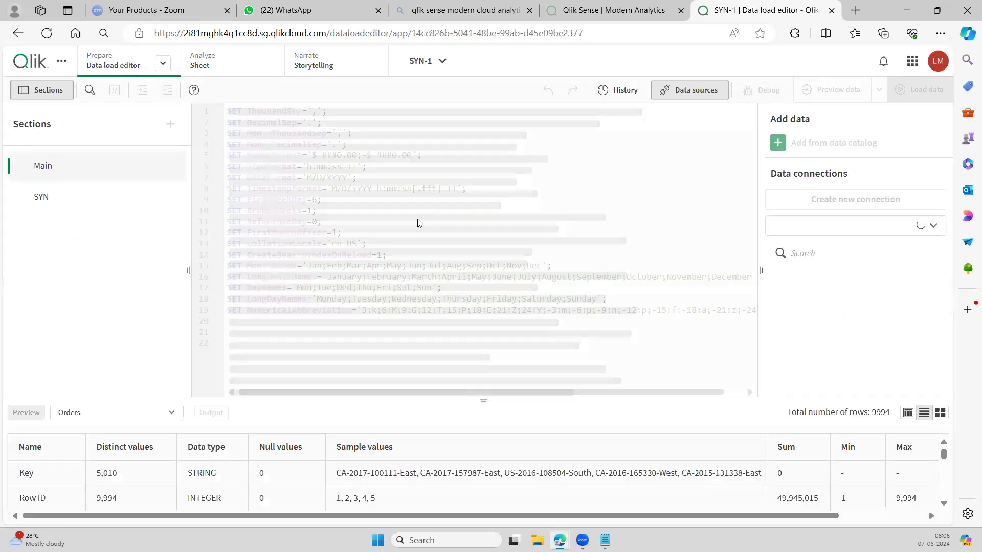
pyautogui.click(78, 200)
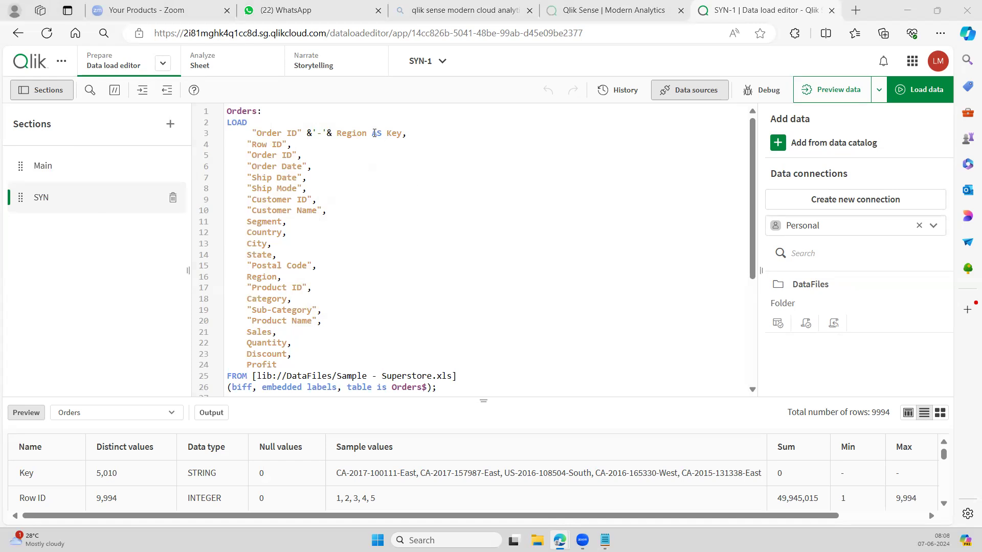
# Review the SYN script, comparing the composite Key lines in Orders and Returns and the aliased Returns fields
pyautogui.click(335, 199)
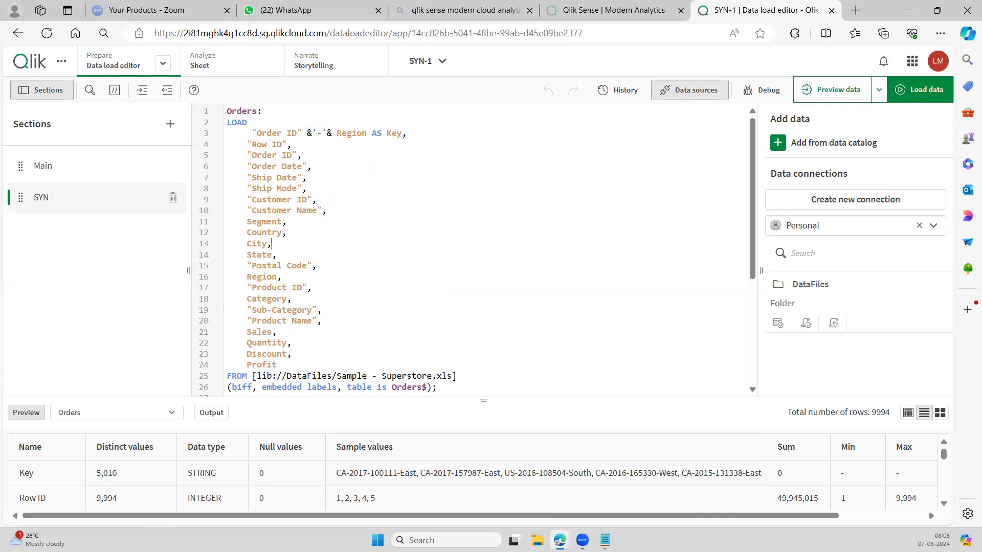
pyautogui.moveTo(605, 540)
pyautogui.scroll(-3, 411, 315)
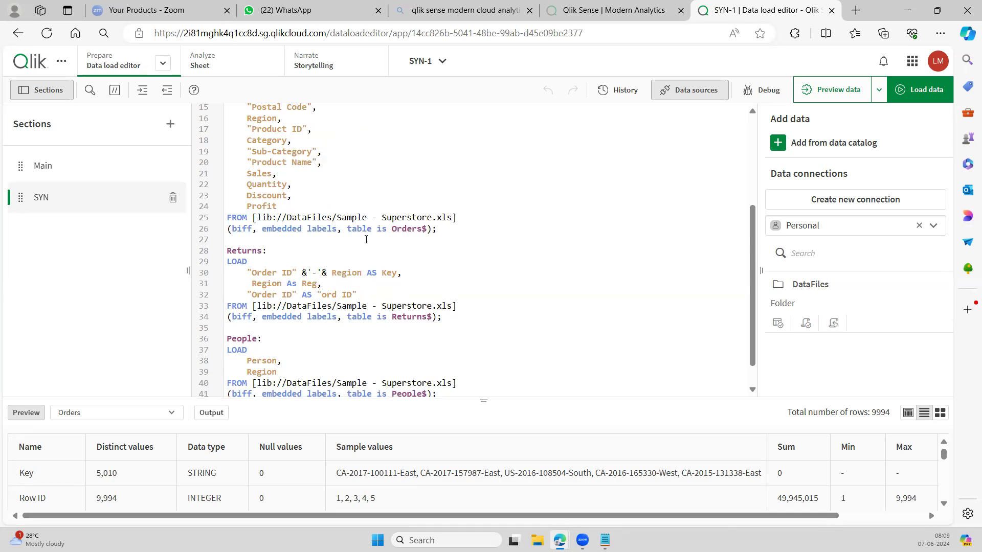
pyautogui.scroll(3, 367, 241)
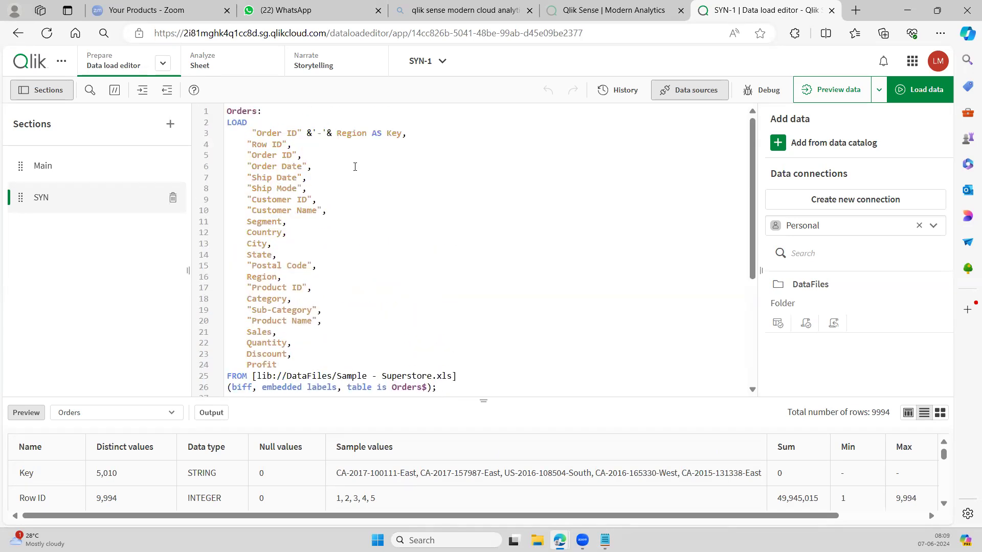
pyautogui.scroll(-4, 361, 265)
pyautogui.scroll(4, 354, 274)
pyautogui.scroll(-1, 336, 329)
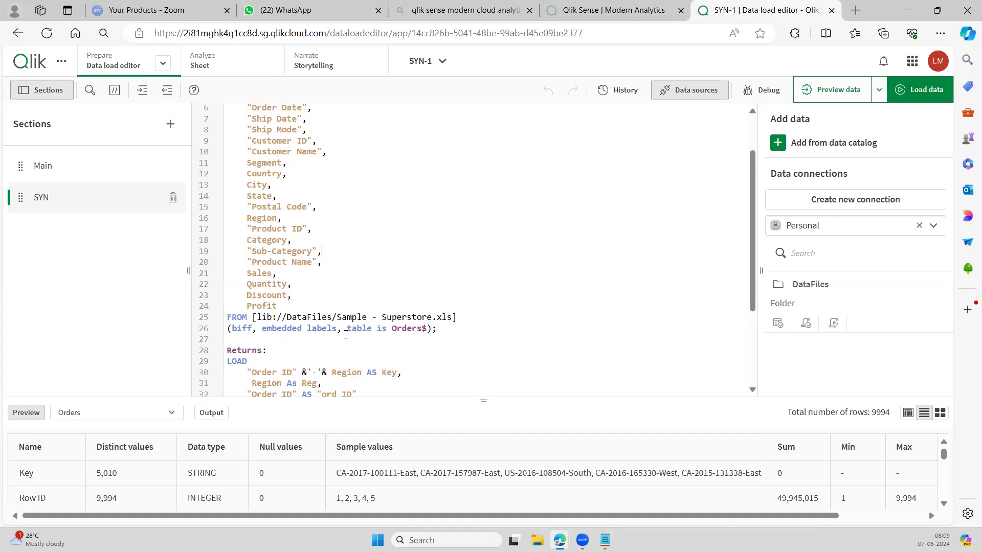
pyautogui.scroll(-1, 346, 334)
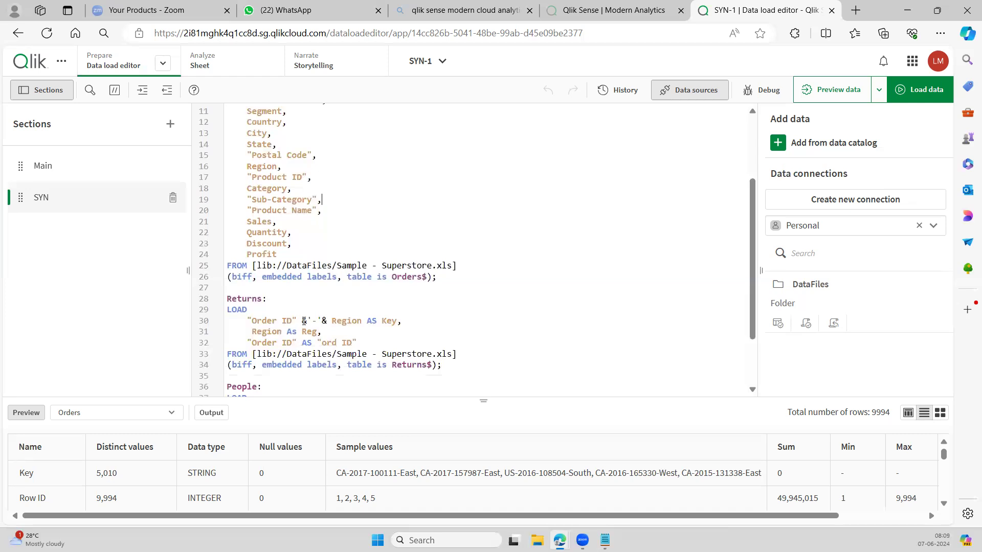
pyautogui.scroll(3, 304, 321)
pyautogui.scroll(-4, 352, 327)
pyautogui.scroll(4, 404, 287)
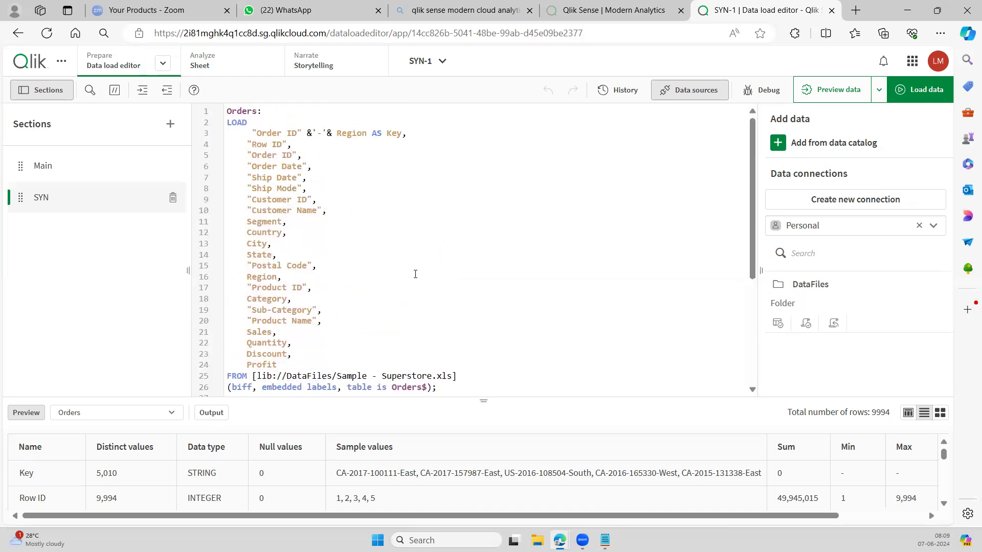